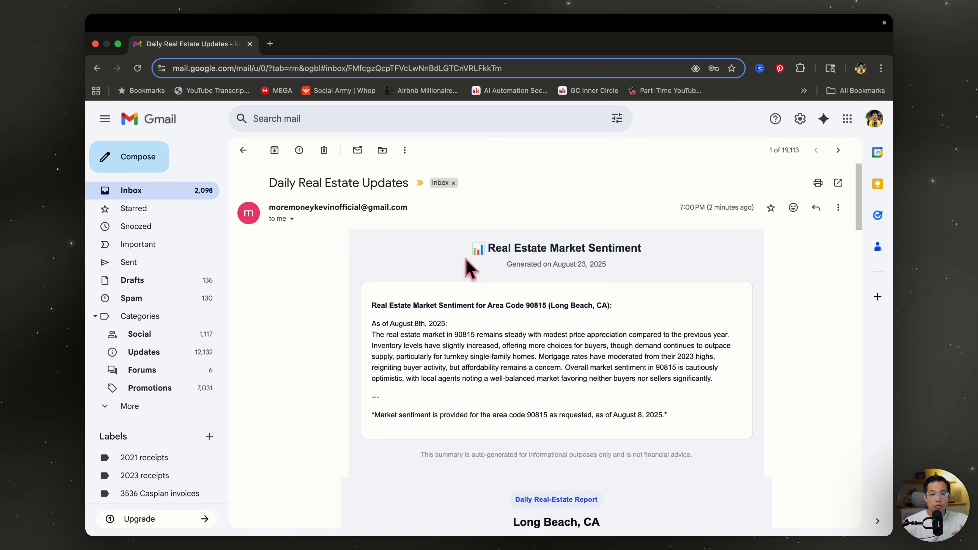
# - Scroll through the Long Beach property cards and their metrics in the emailed report
pyautogui.scroll(-5, 464, 260)
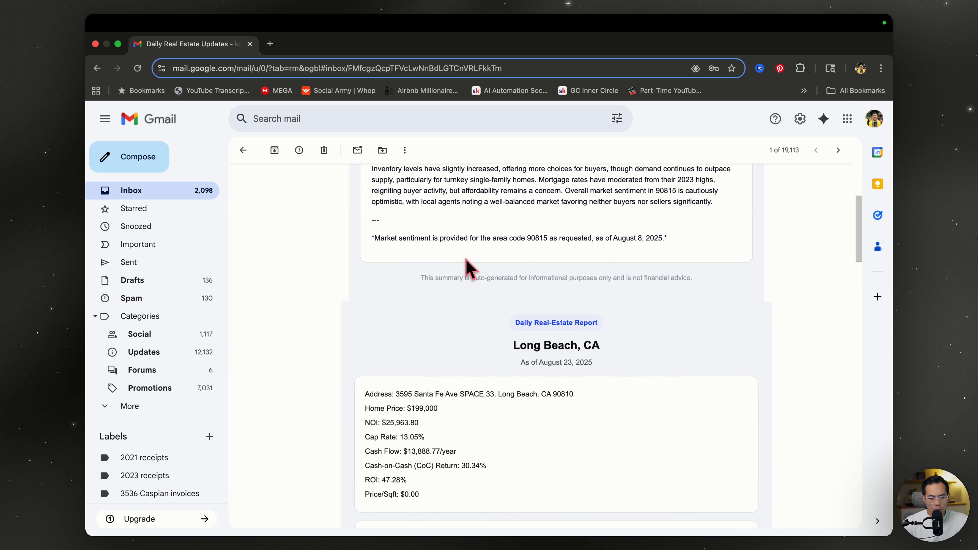
pyautogui.scroll(-3, 463, 273)
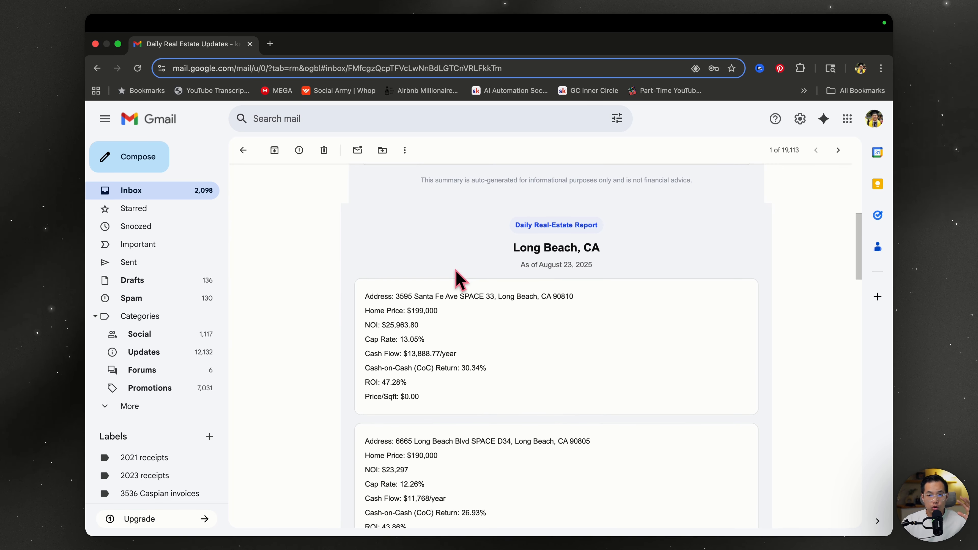
pyautogui.scroll(-2, 423, 305)
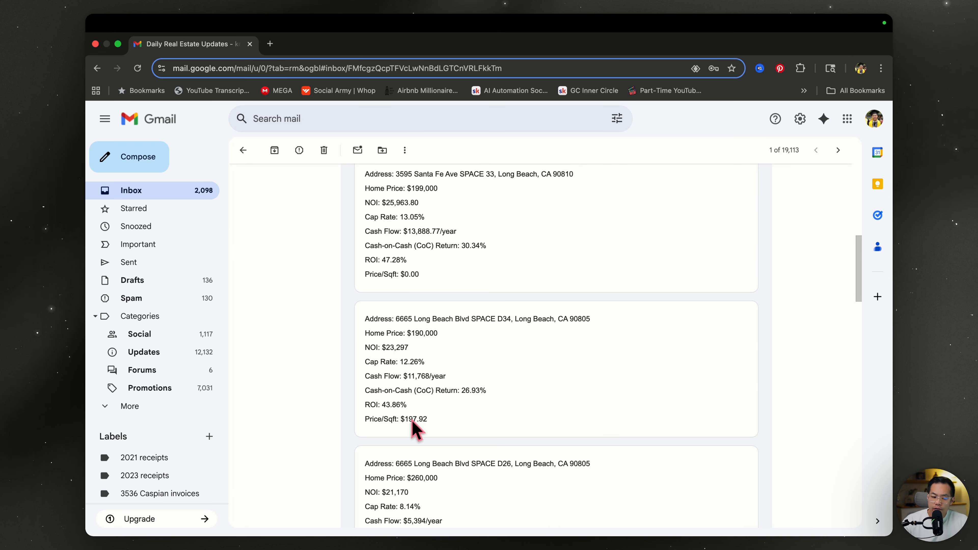
pyautogui.scroll(-6, 410, 440)
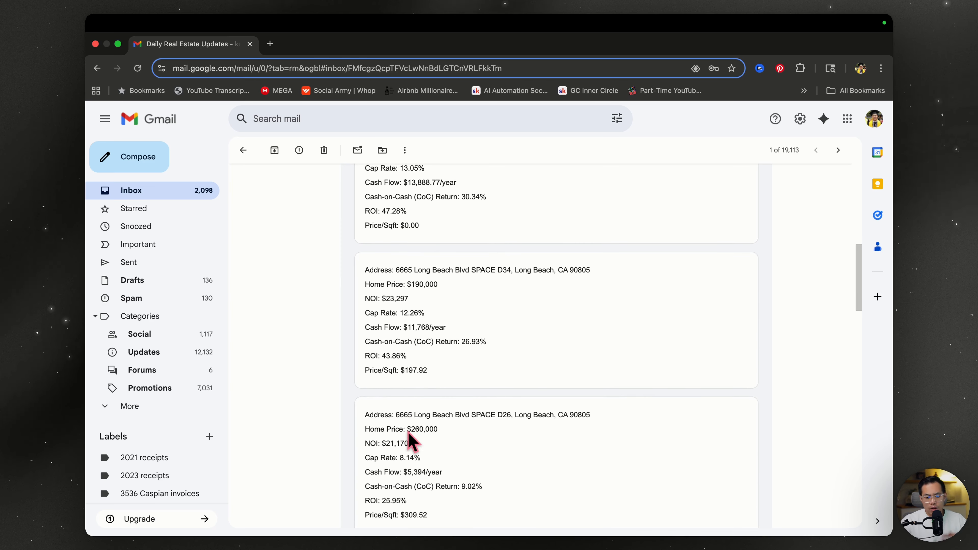
pyautogui.scroll(-5, 409, 440)
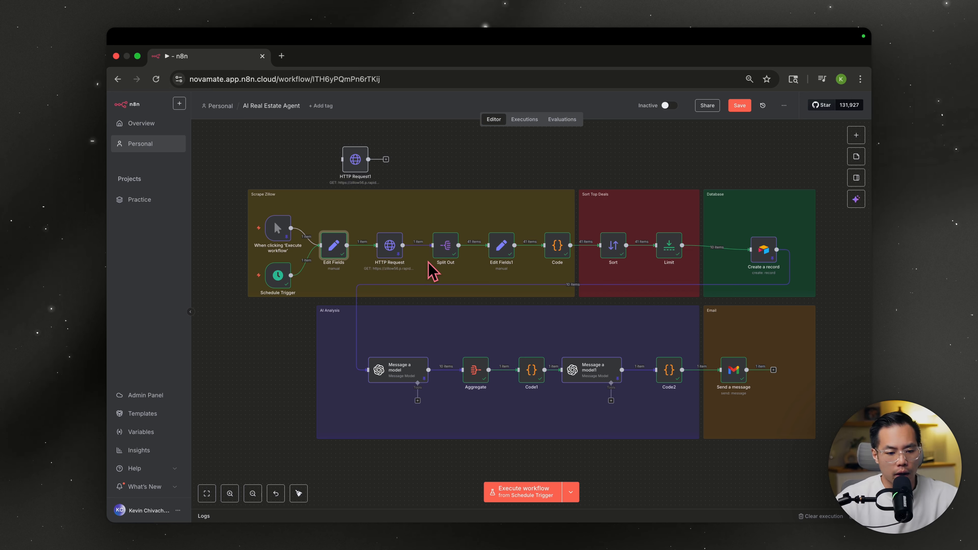
# - Start a new workflow with a Schedule Trigger feeding an Edit Fields node with one blank field
pyautogui.scroll(-5, 420, 285)
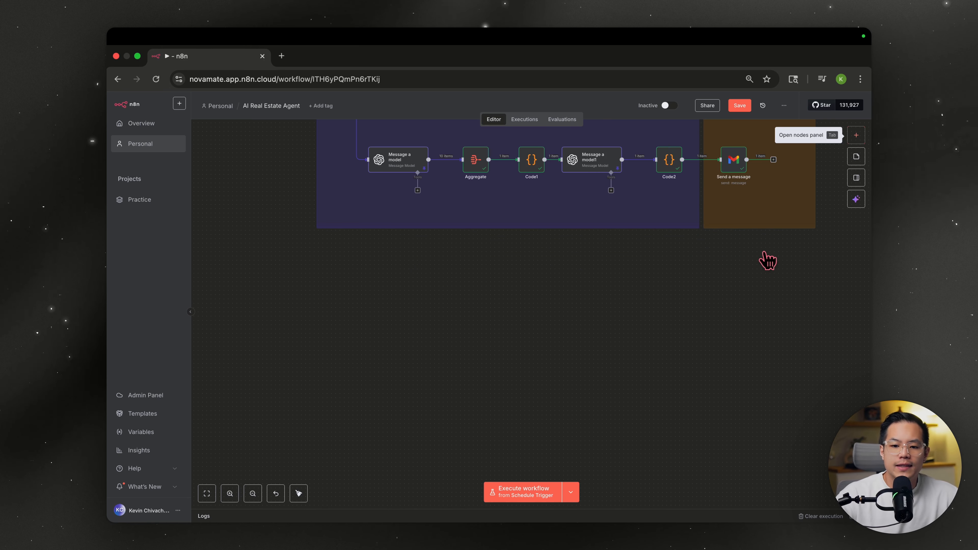
pyautogui.scroll(-2, 731, 293)
pyautogui.click(851, 139)
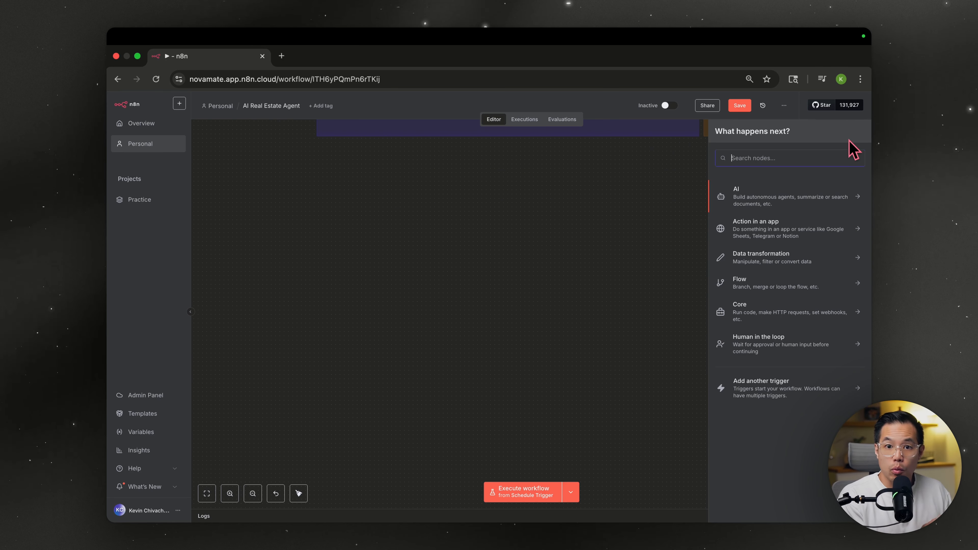
pyautogui.write('schd')
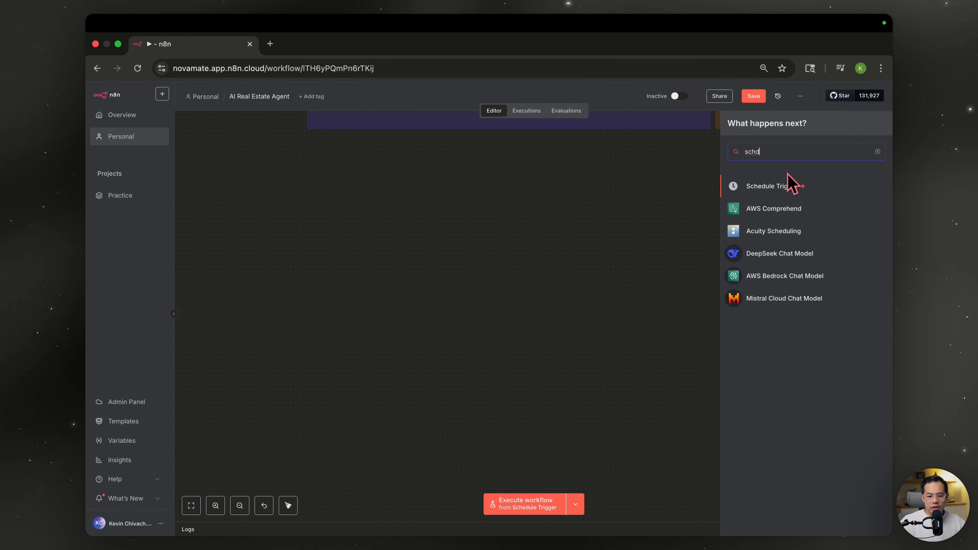
pyautogui.click(773, 186)
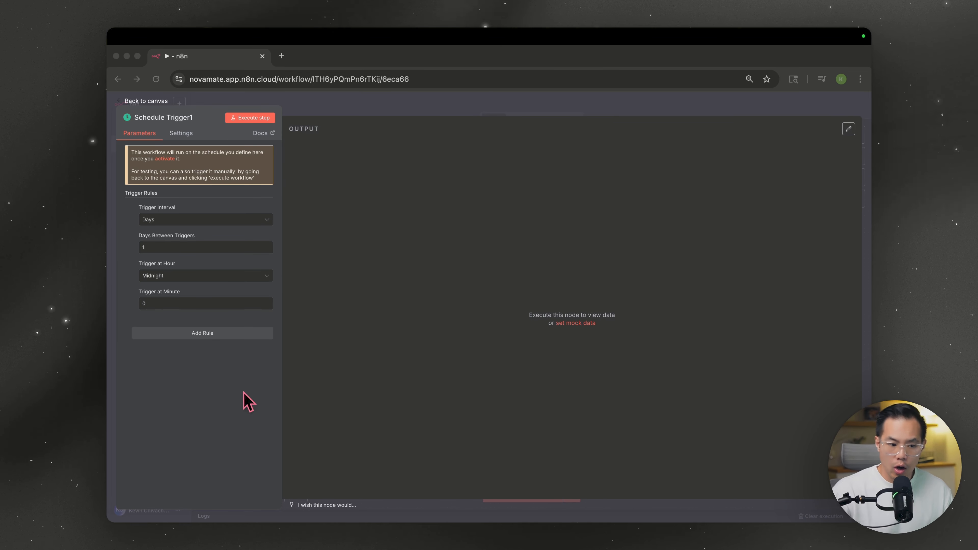
pyautogui.click(127, 323)
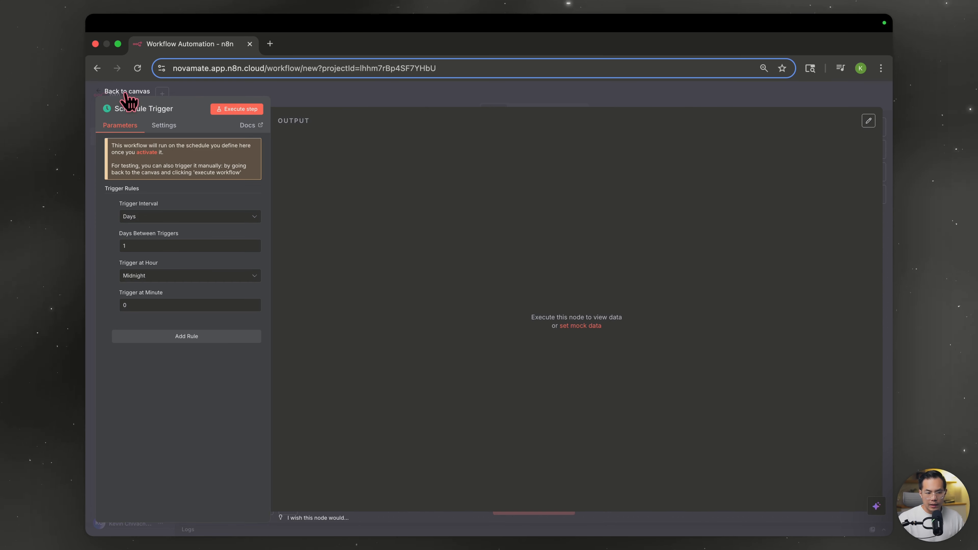
pyautogui.click(126, 92)
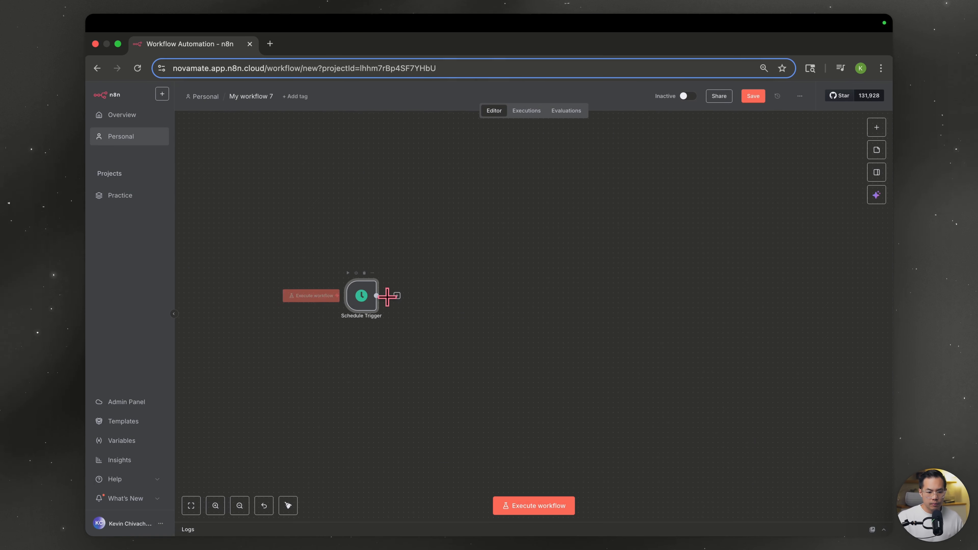
pyautogui.click(402, 294)
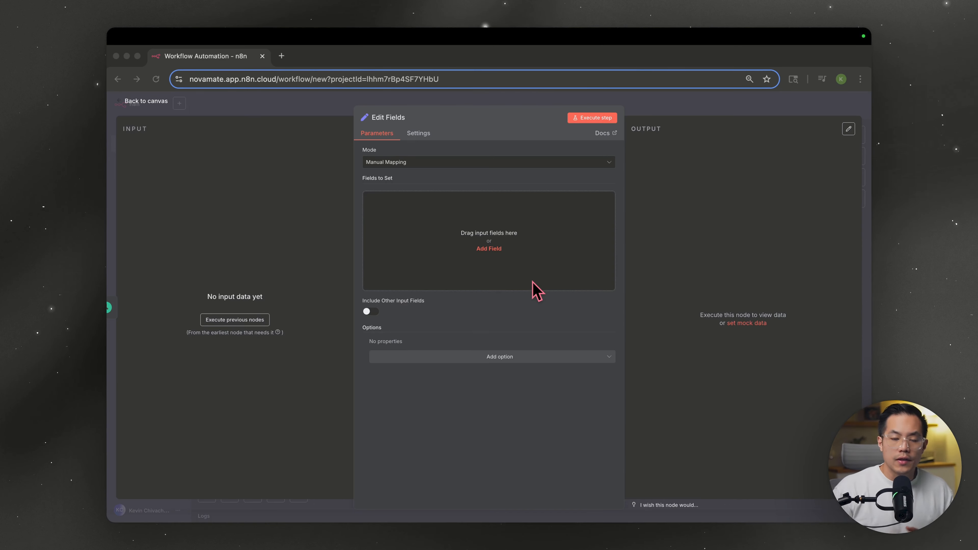
pyautogui.click(489, 247)
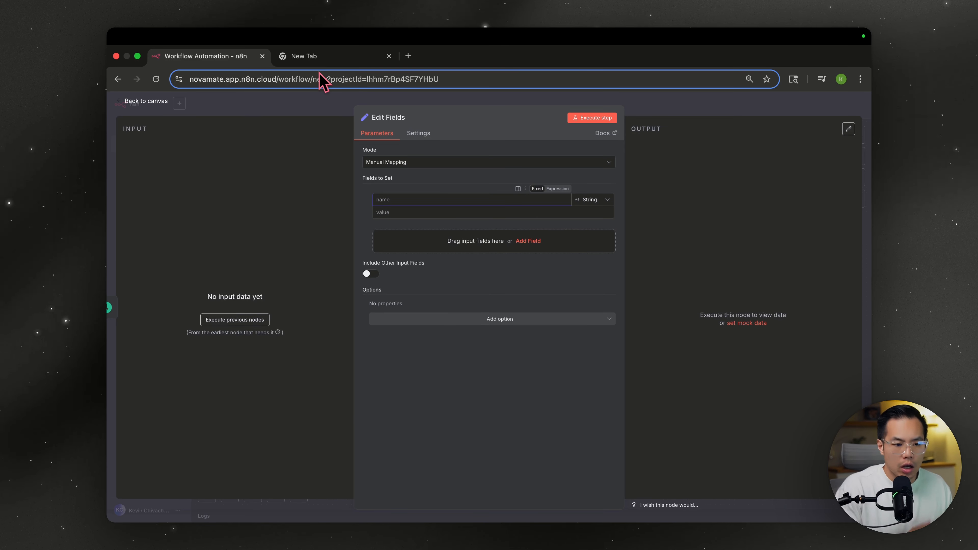
# - Search the RapidAPI hub for 'zillow' and open the Zillow property-data API playground
pyautogui.write('rapidapi.com/hub')
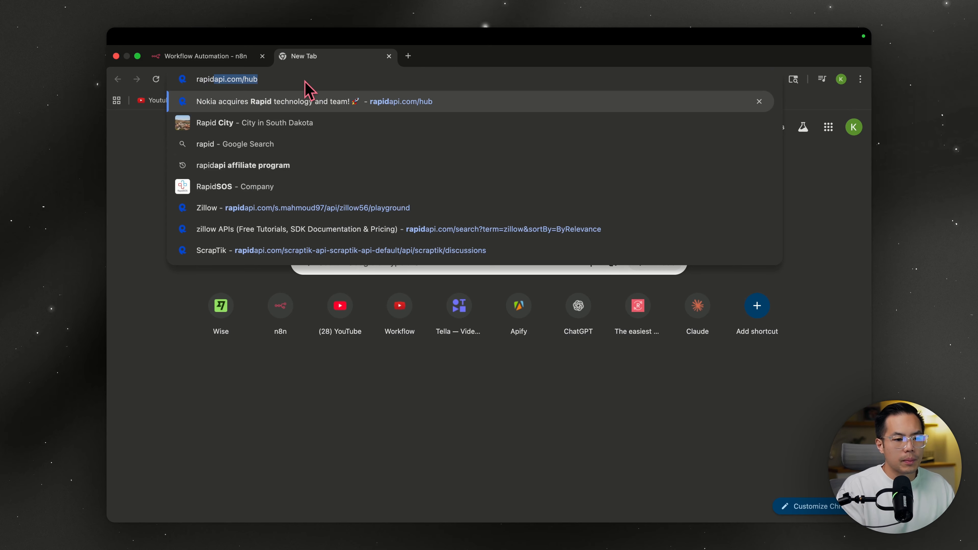
pyautogui.press('Return')
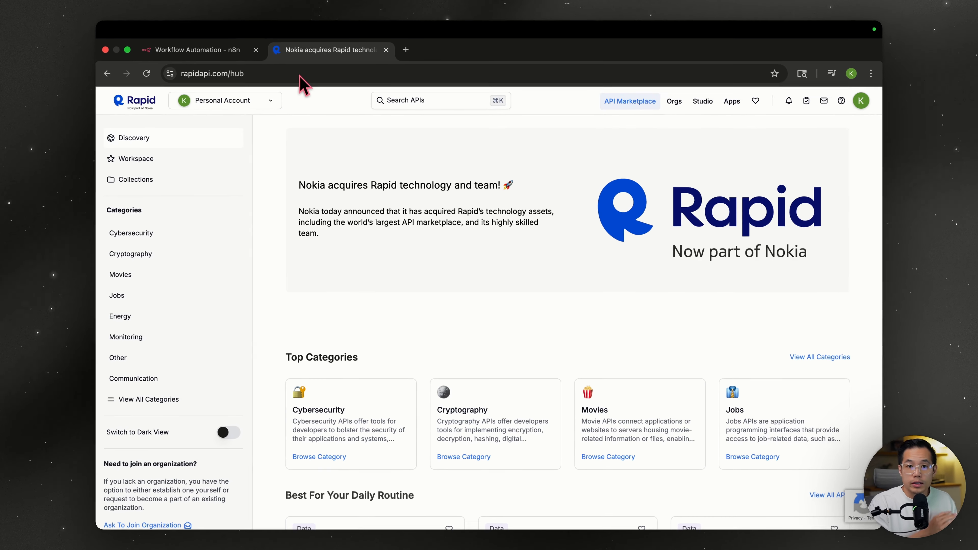
pyautogui.click(421, 106)
pyautogui.write('zillow')
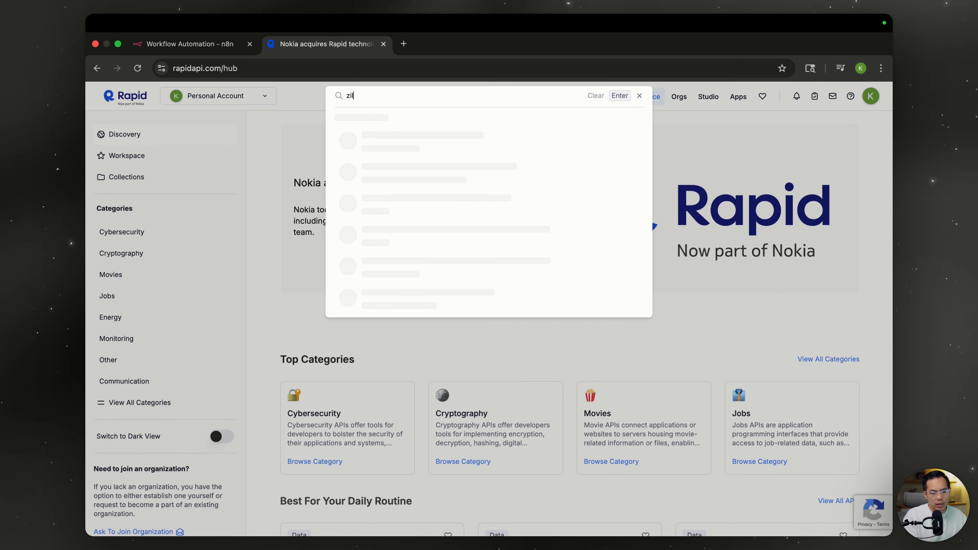
pyautogui.press('Return')
pyautogui.scroll(-1, 490, 360)
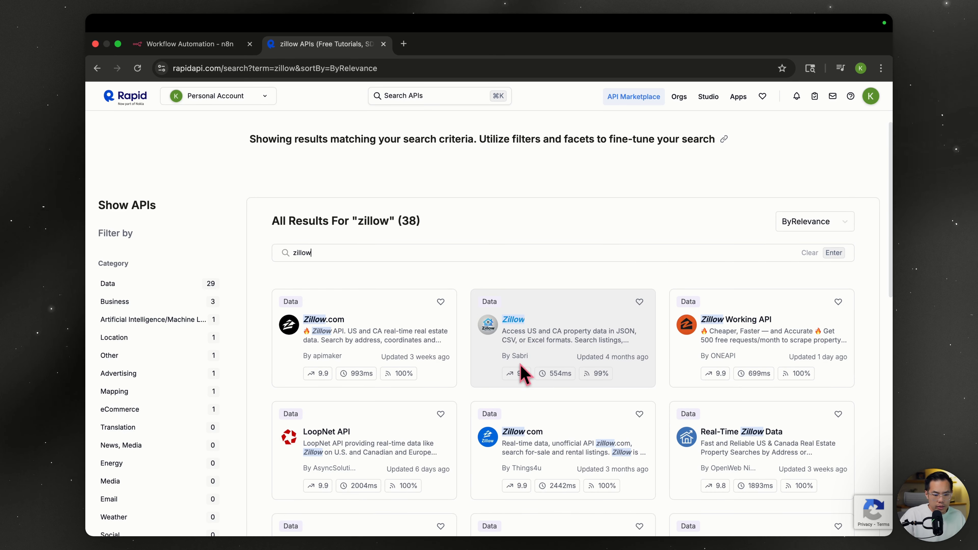
pyautogui.click(516, 320)
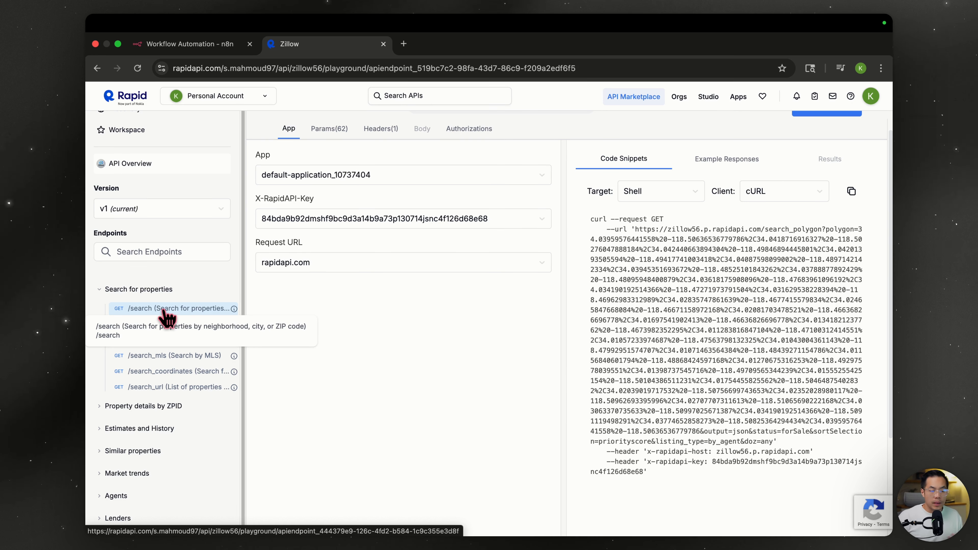
# - Switch to the /search endpoint's parameters and enter the price_max value 8999994
pyautogui.click(164, 310)
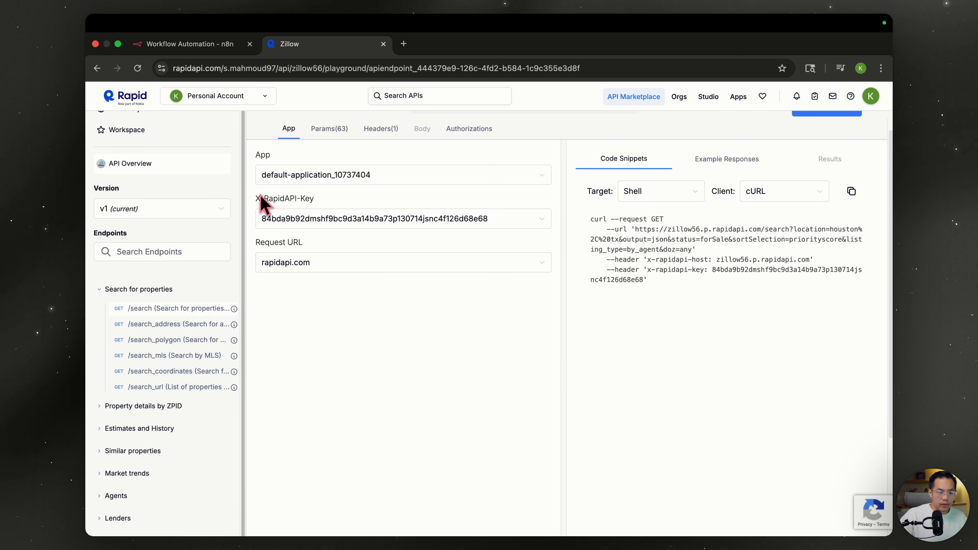
pyautogui.click(328, 131)
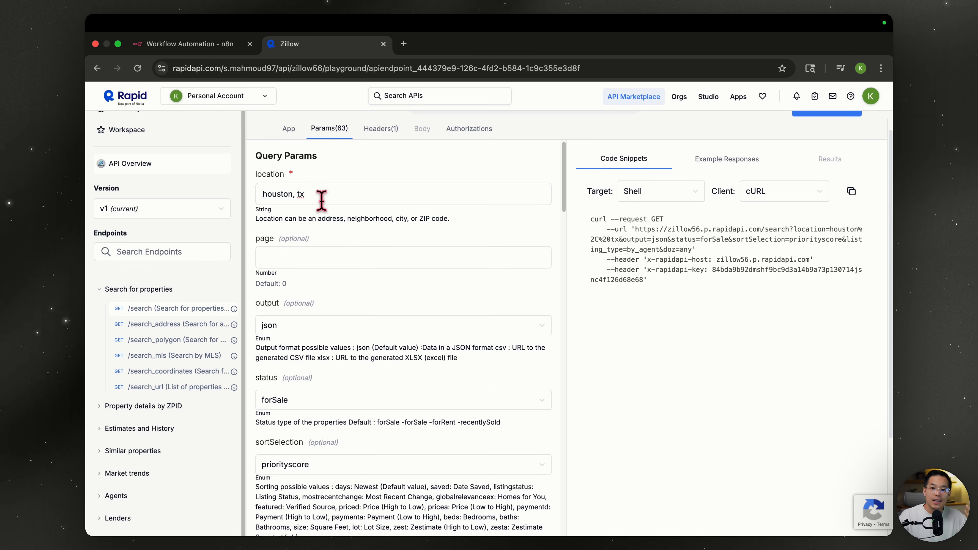
pyautogui.scroll(-10, 297, 299)
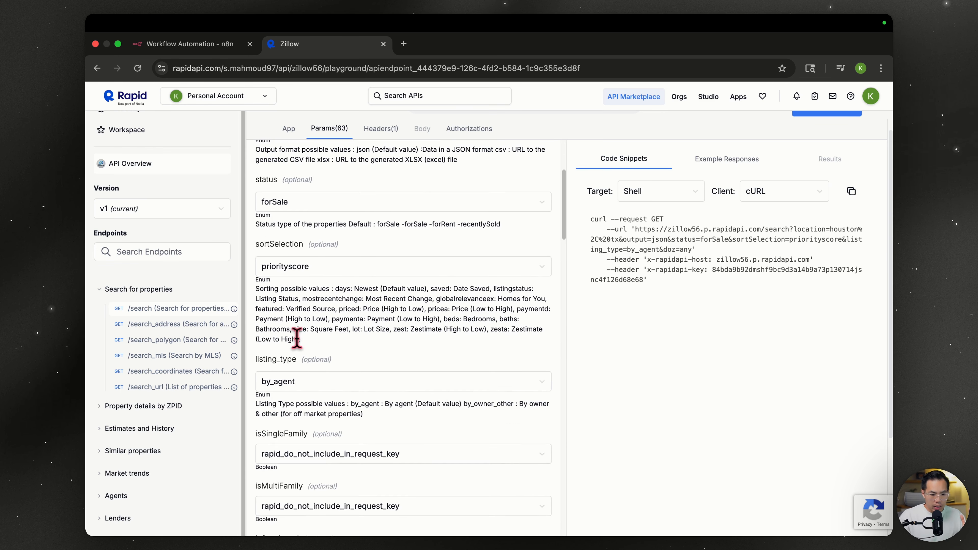
pyautogui.scroll(-15, 297, 338)
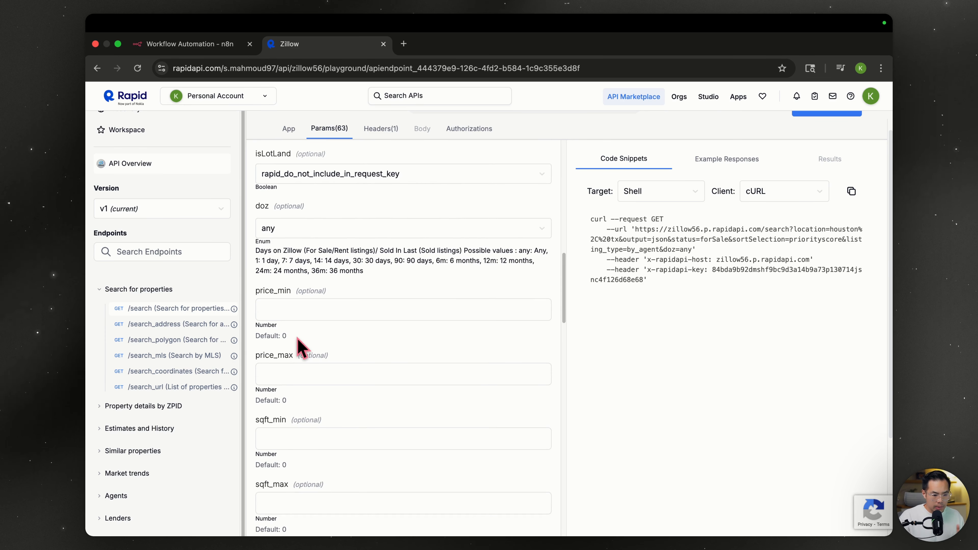
pyautogui.scroll(-1, 302, 348)
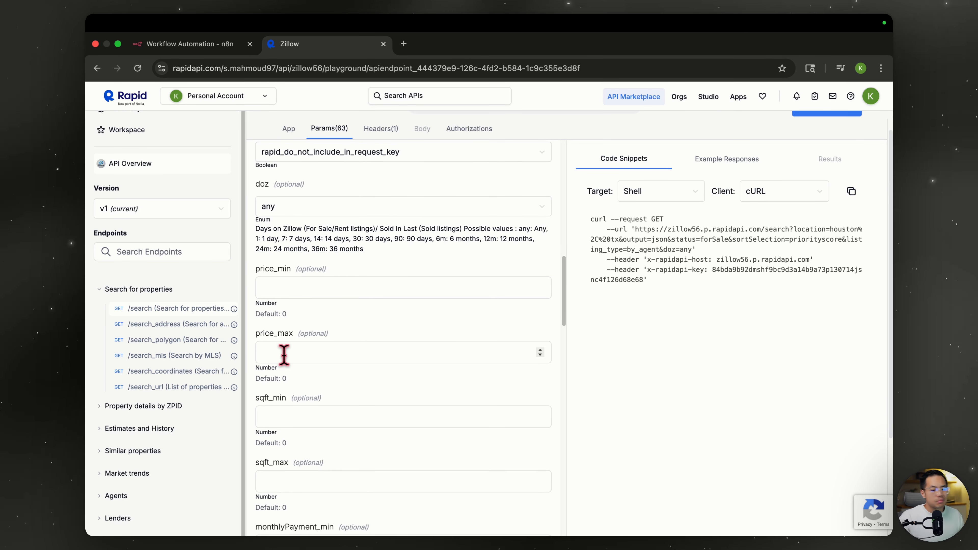
pyautogui.write('000000')
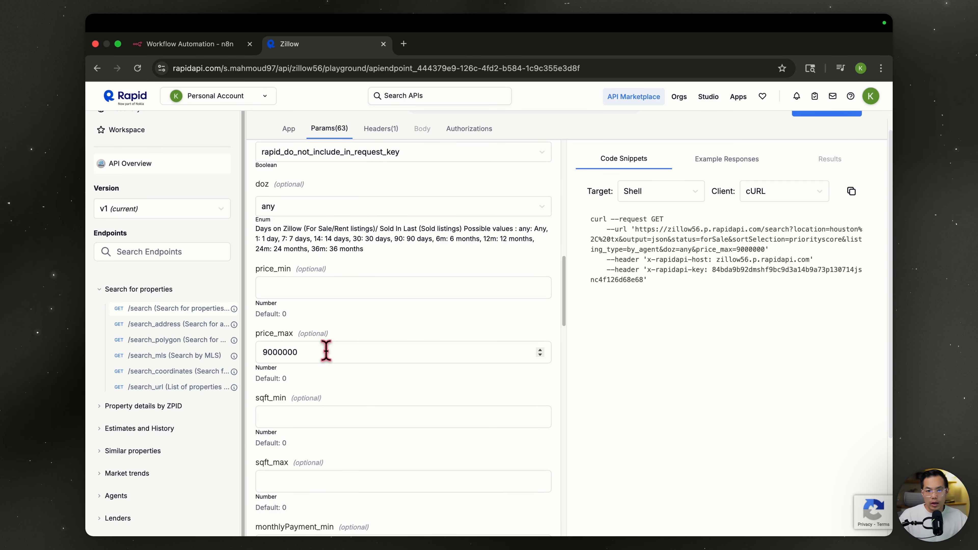
# - Set beds_min 3 and baths_min 2, then copy the Houston, TX search cURL snippet
pyautogui.scroll(-12, 326, 351)
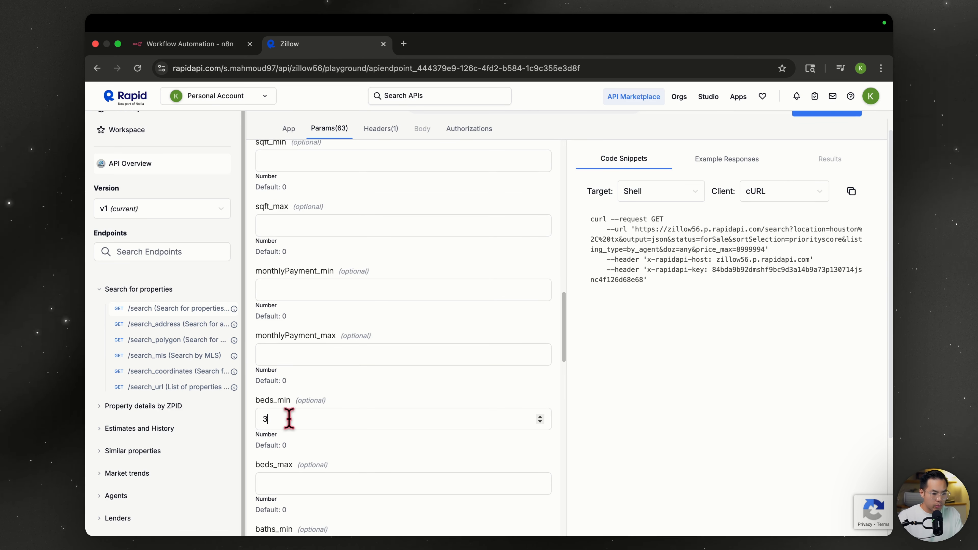
pyautogui.scroll(-4, 289, 419)
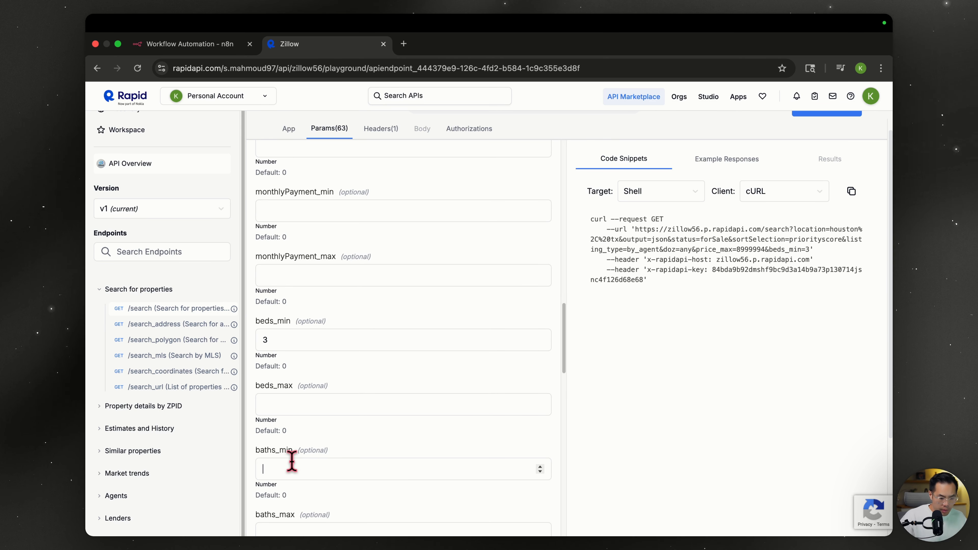
pyautogui.scroll(-10, 287, 439)
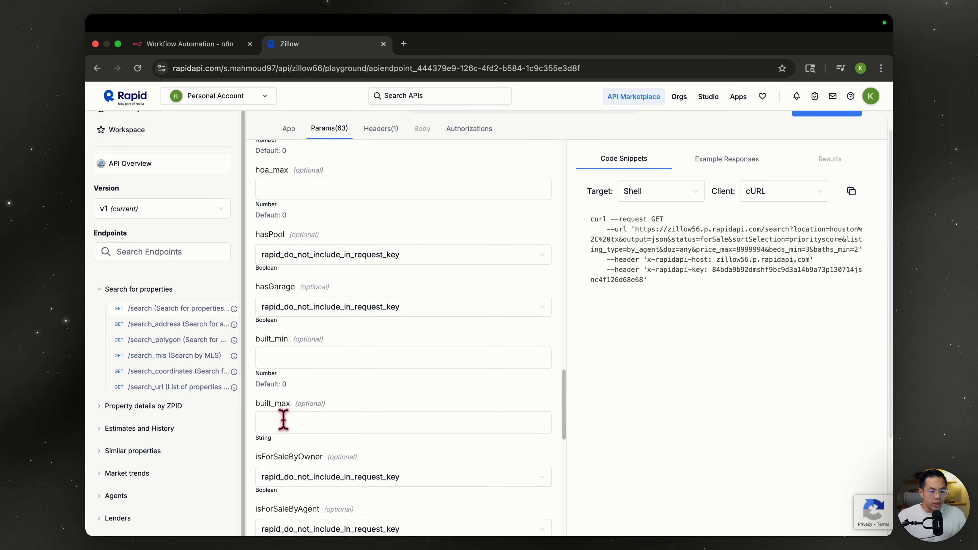
pyautogui.scroll(2, 299, 287)
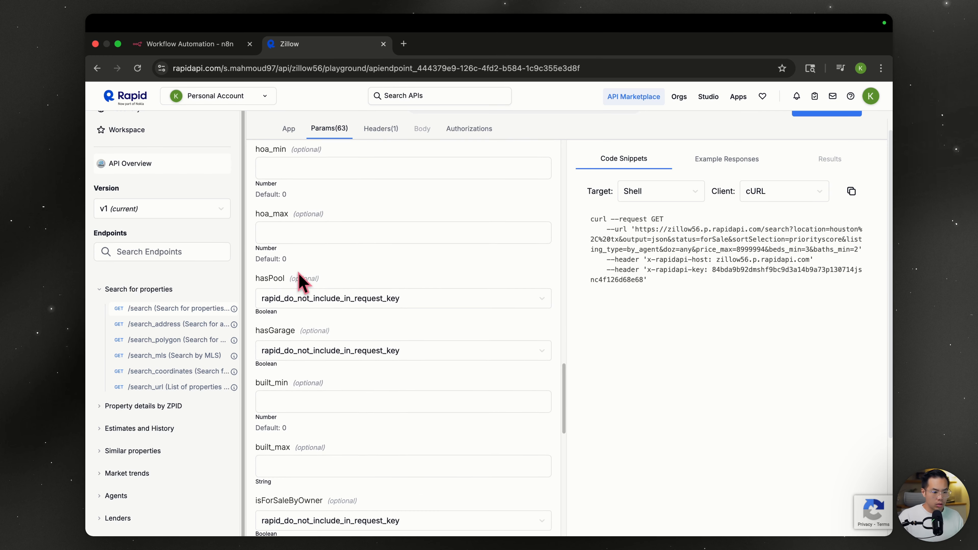
pyautogui.scroll(3, 303, 240)
pyautogui.scroll(-10, 305, 251)
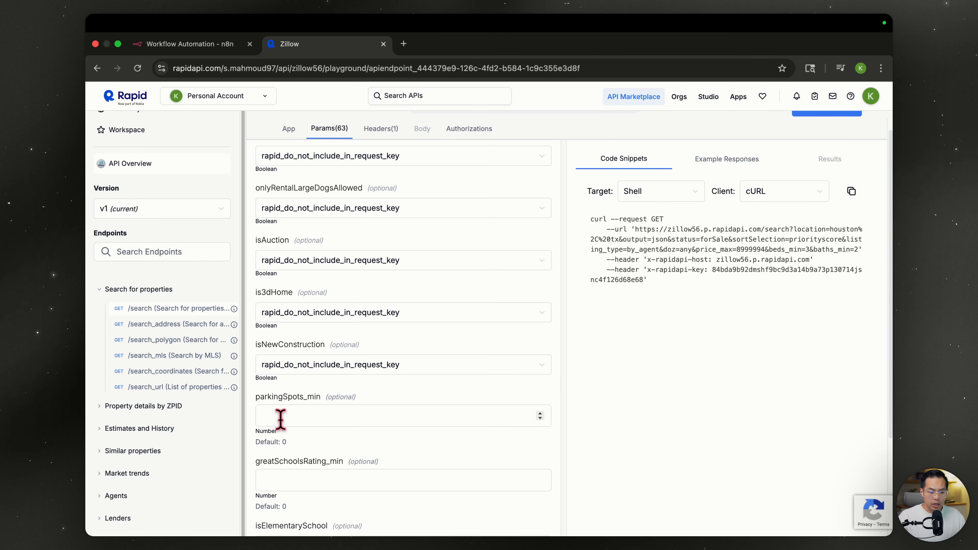
pyautogui.scroll(-1, 293, 412)
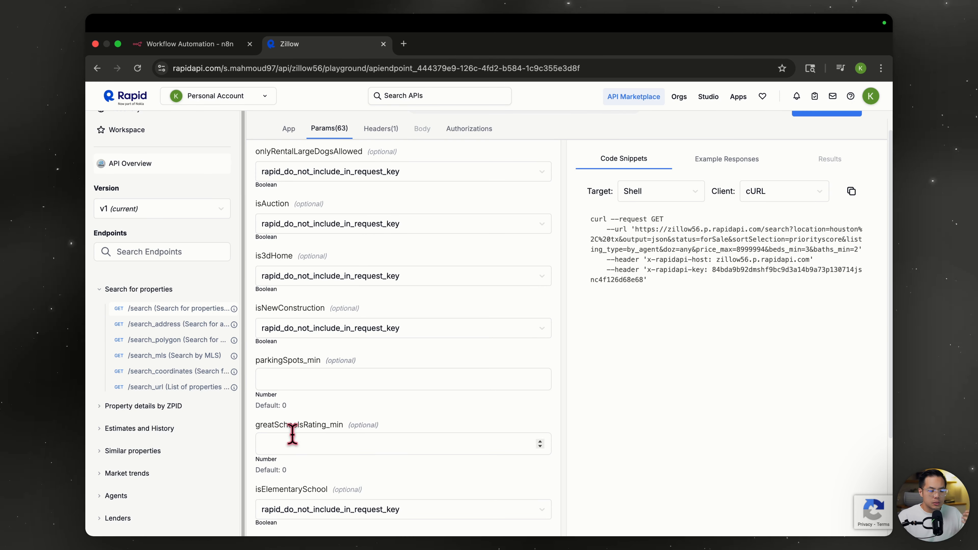
pyautogui.scroll(-3, 420, 402)
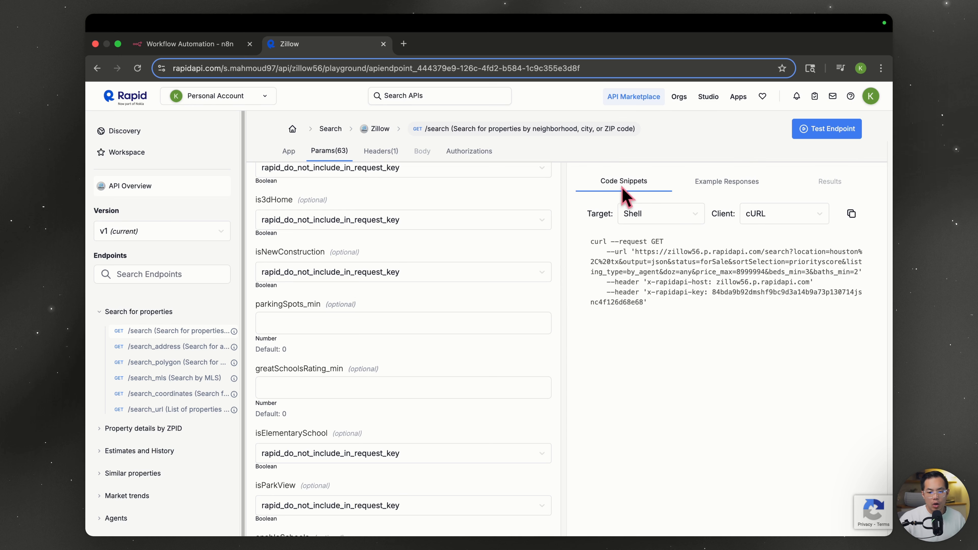
pyautogui.click(850, 214)
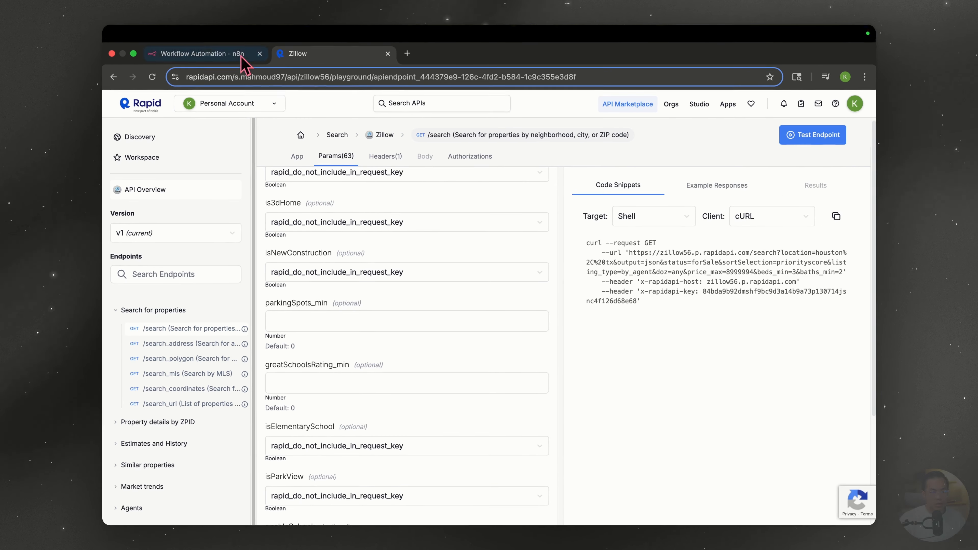
# - Add an HTTP Request node after Edit Fields, filled from the copied Zillow search cURL command
pyautogui.click(193, 44)
pyautogui.click(463, 294)
pyautogui.write('h')
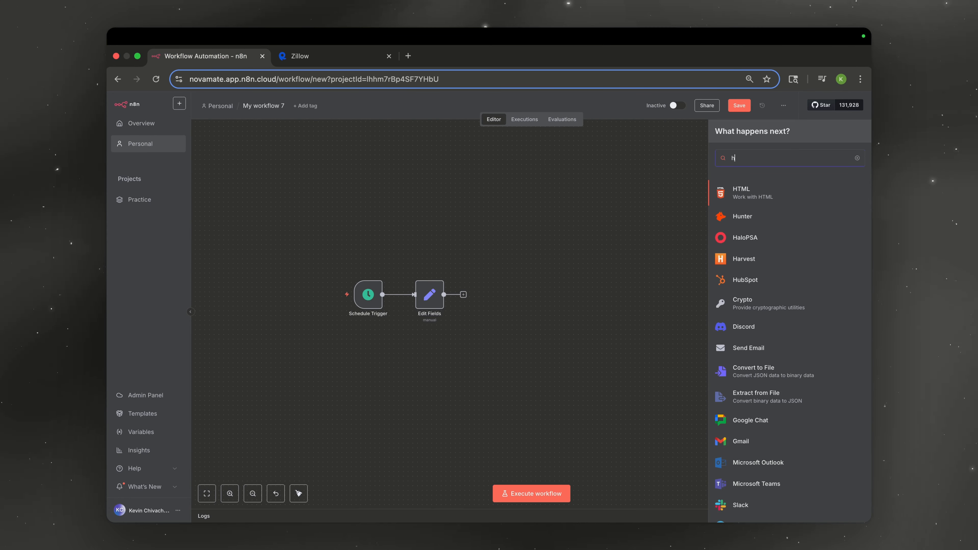
pyautogui.write('ttp')
pyautogui.press('Return')
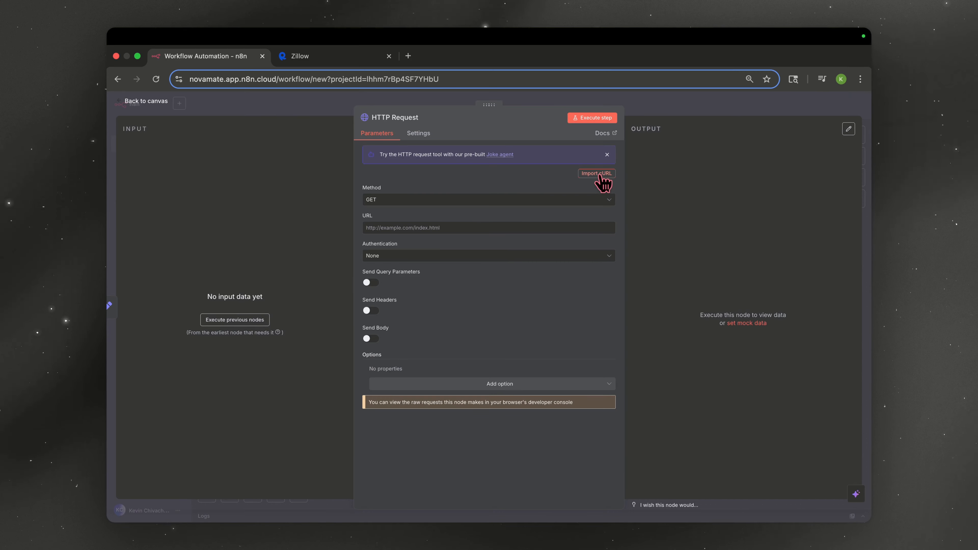
pyautogui.click(596, 174)
pyautogui.press('super+v')
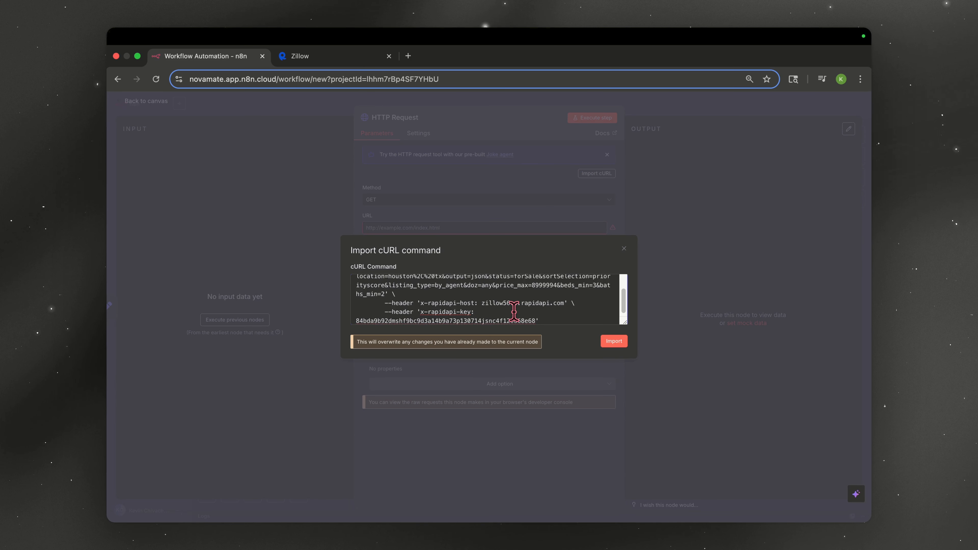
pyautogui.scroll(3, 514, 311)
pyautogui.click(612, 341)
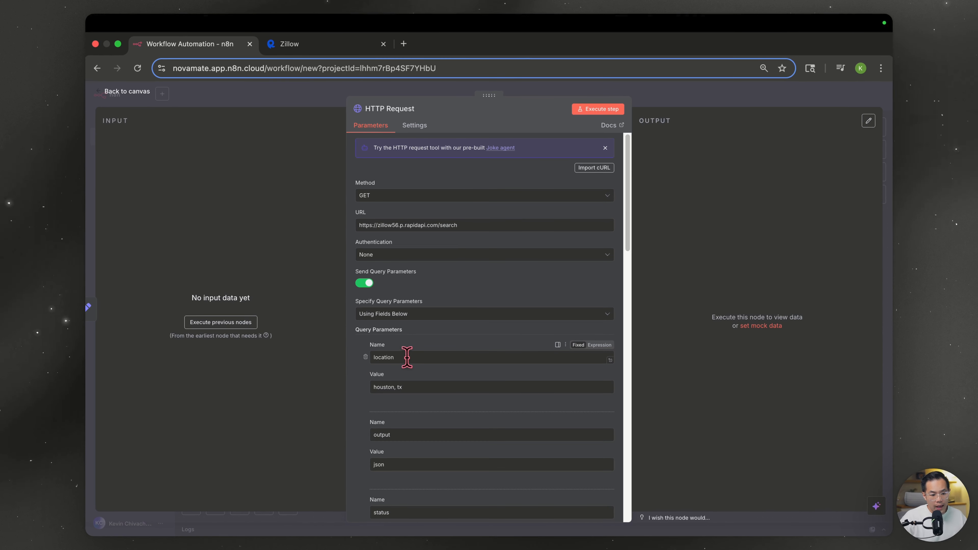
# - Select the houston, tx location value and move on to the price_max parameter
pyautogui.click(445, 402)
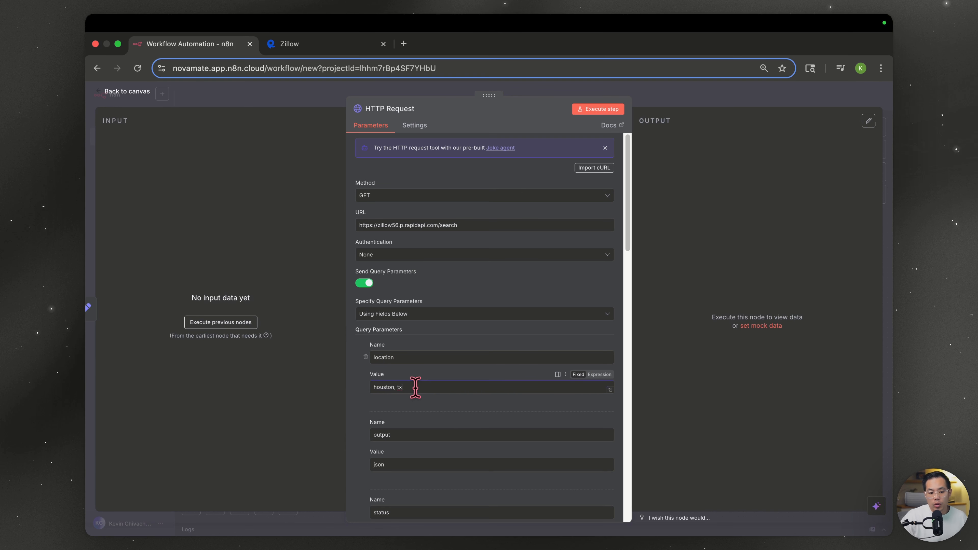
pyautogui.moveTo(415, 387); pyautogui.dragTo(318, 399)
pyautogui.scroll(-5, 459, 389)
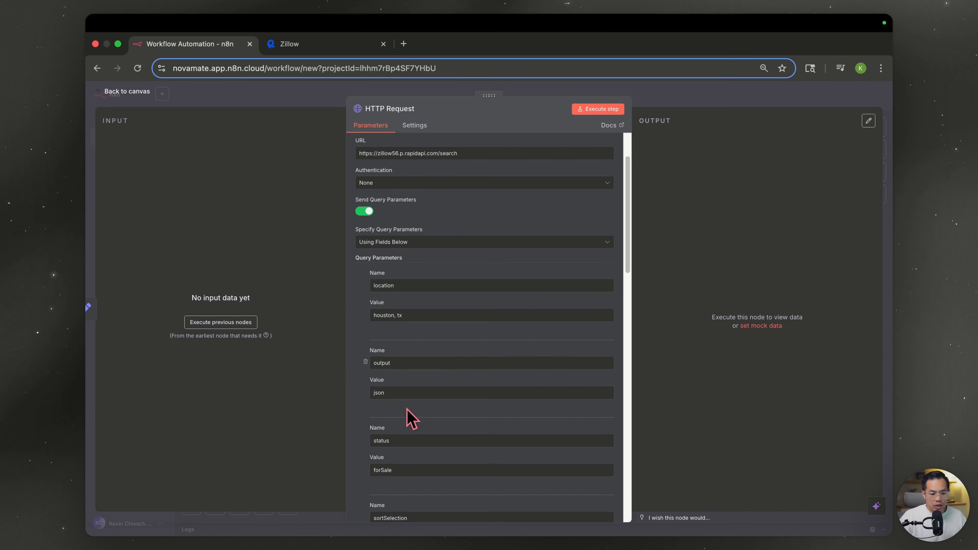
pyautogui.scroll(-2, 404, 458)
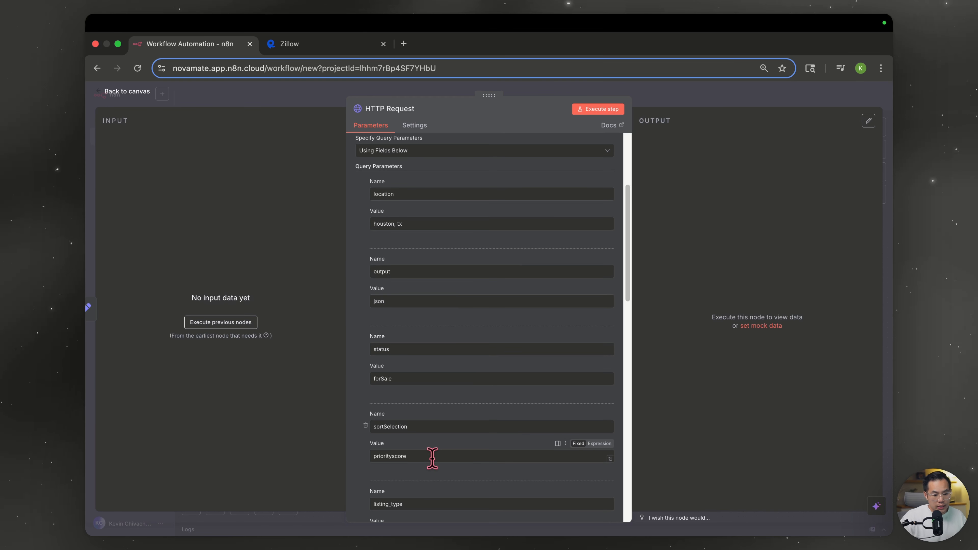
pyautogui.scroll(-1, 428, 458)
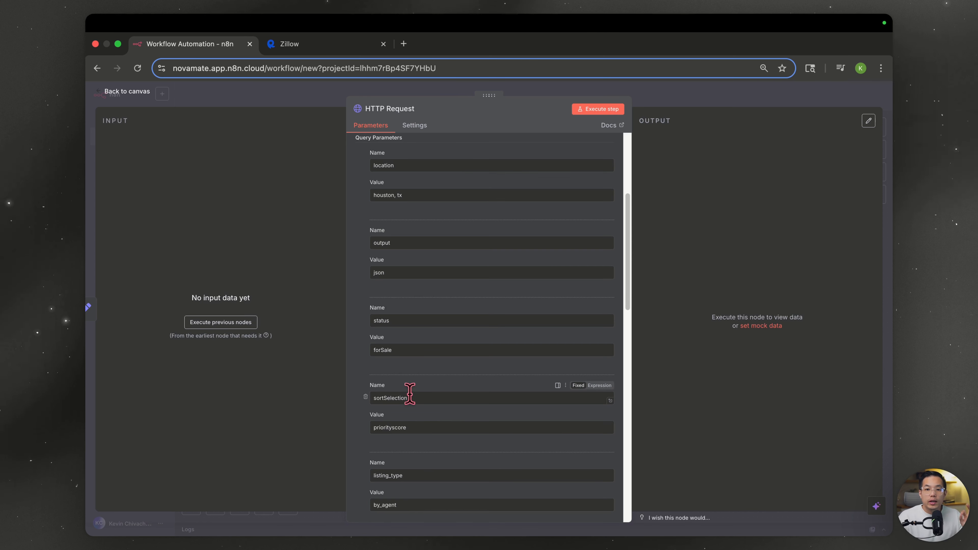
pyautogui.scroll(-2, 426, 441)
pyautogui.press('Tab')
pyautogui.press('Tab')
pyautogui.press('Tab')
pyautogui.press('cmd+c')
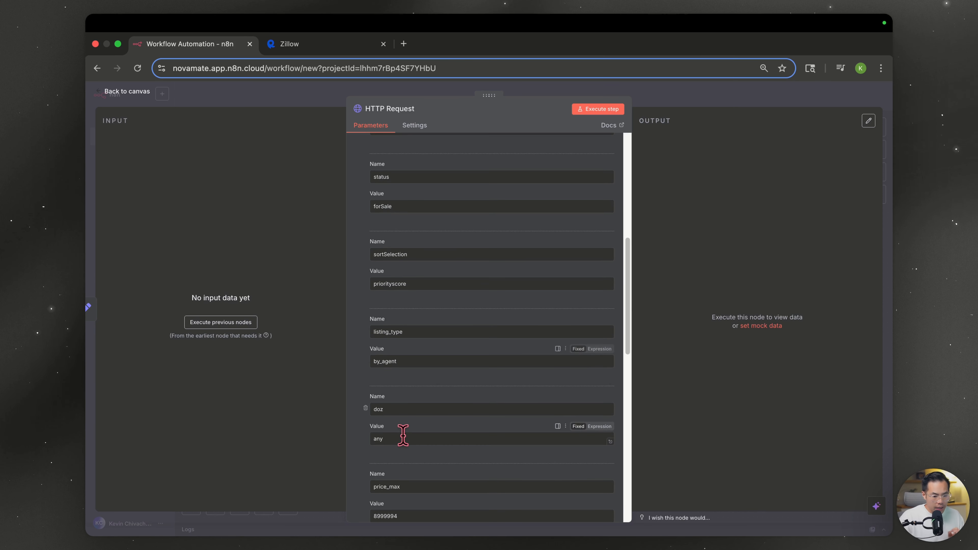
pyautogui.scroll(-2, 411, 417)
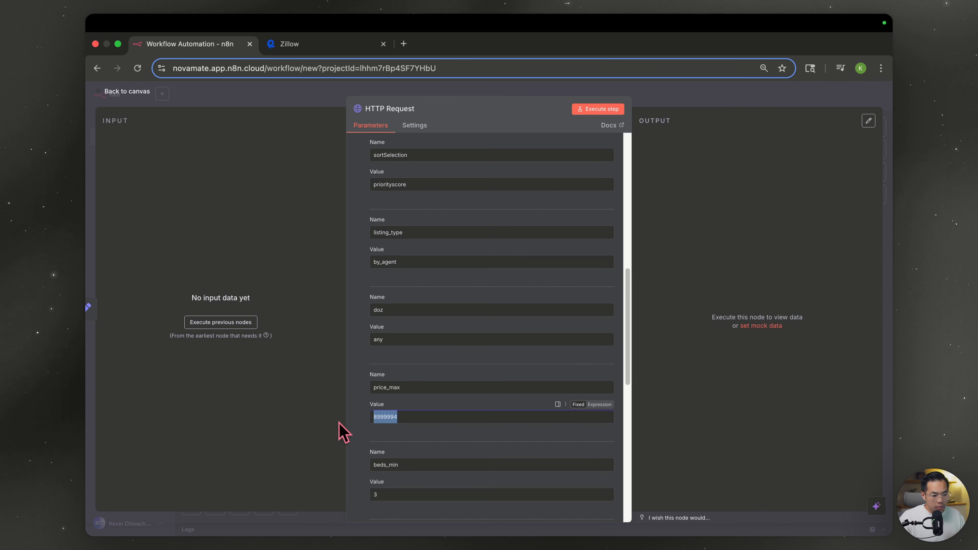
pyautogui.scroll(-1, 435, 444)
pyautogui.scroll(-2, 428, 435)
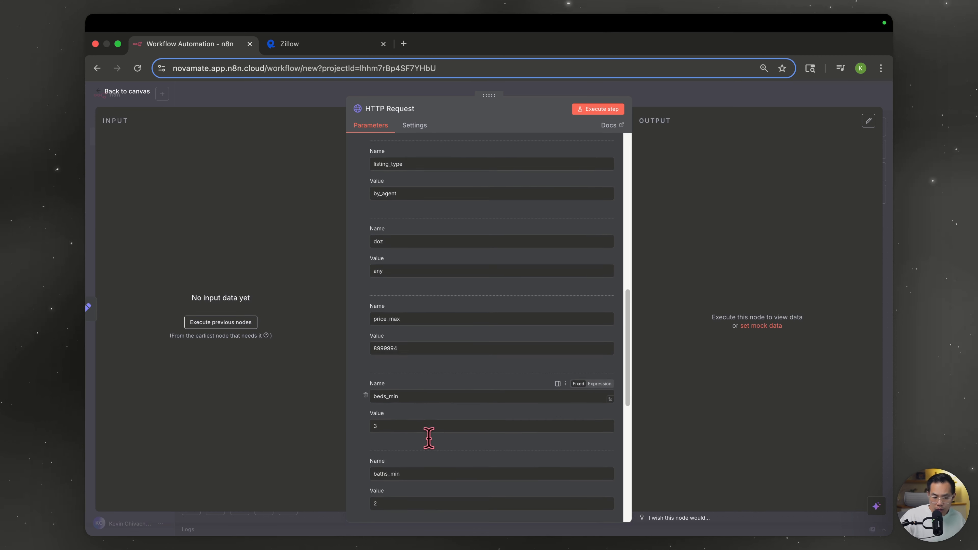
pyautogui.scroll(-1, 412, 458)
# - Clear the baths_min value 2 and the price_max value 8999994
pyautogui.doubleClick(402, 463)
pyautogui.scroll(-4, 431, 438)
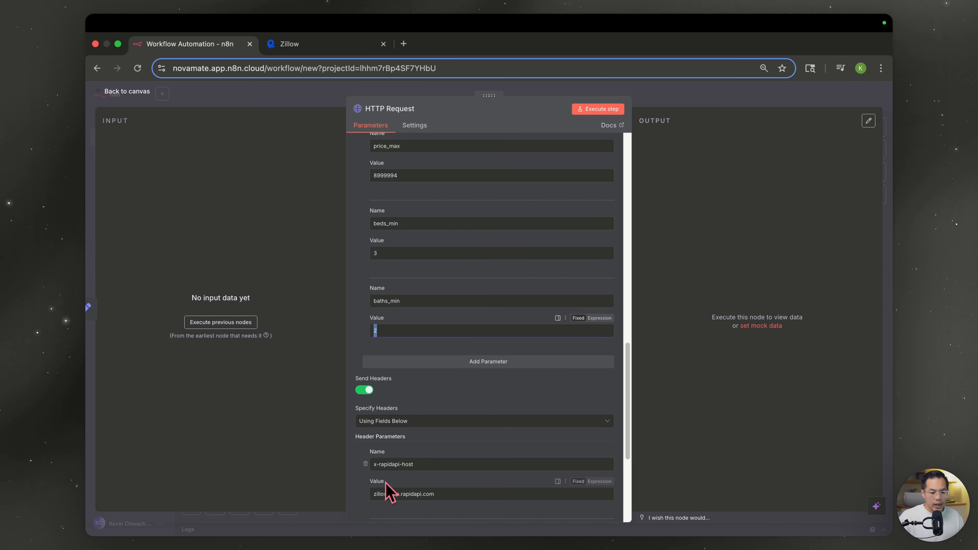
pyautogui.scroll(-4, 386, 482)
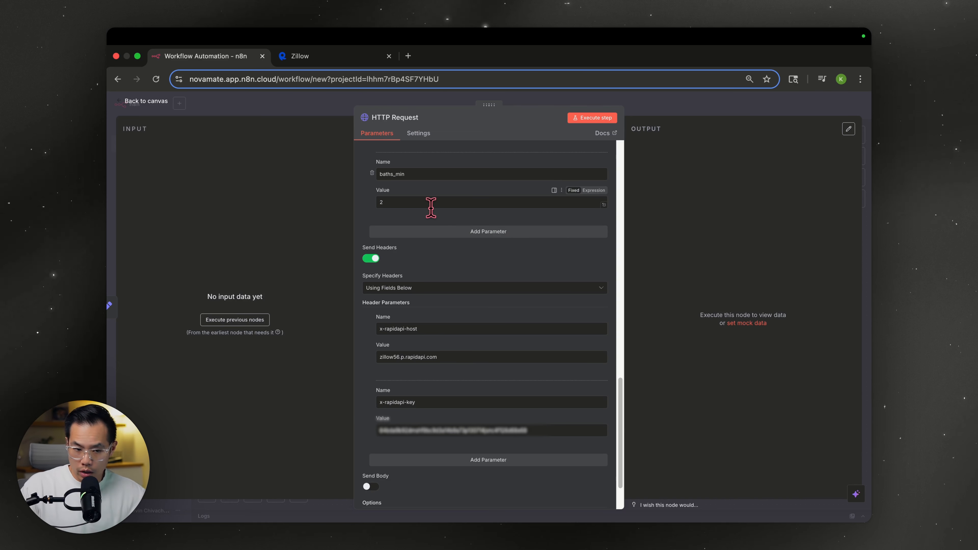
pyautogui.scroll(3, 423, 232)
pyautogui.doubleClick(397, 293)
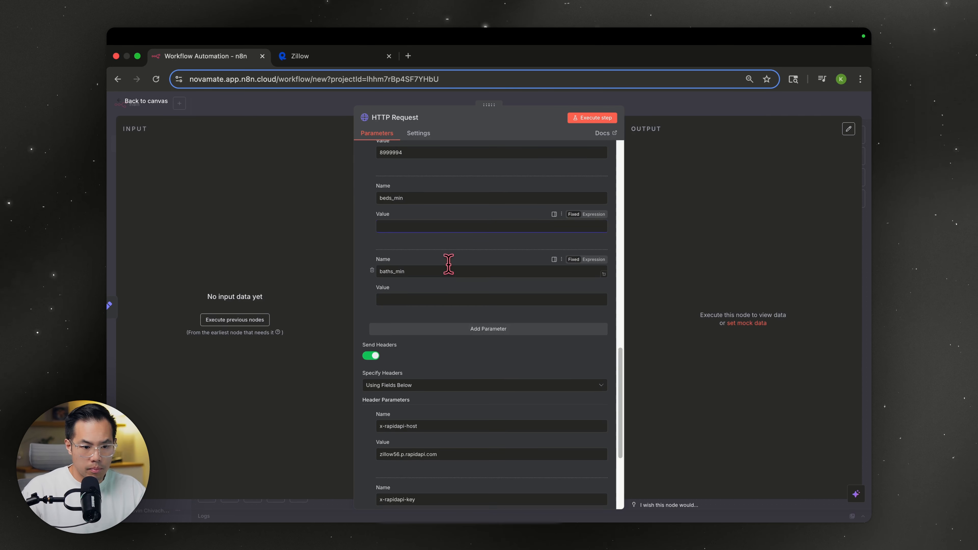
pyautogui.scroll(3, 446, 265)
pyautogui.moveTo(417, 235); pyautogui.dragTo(315, 237)
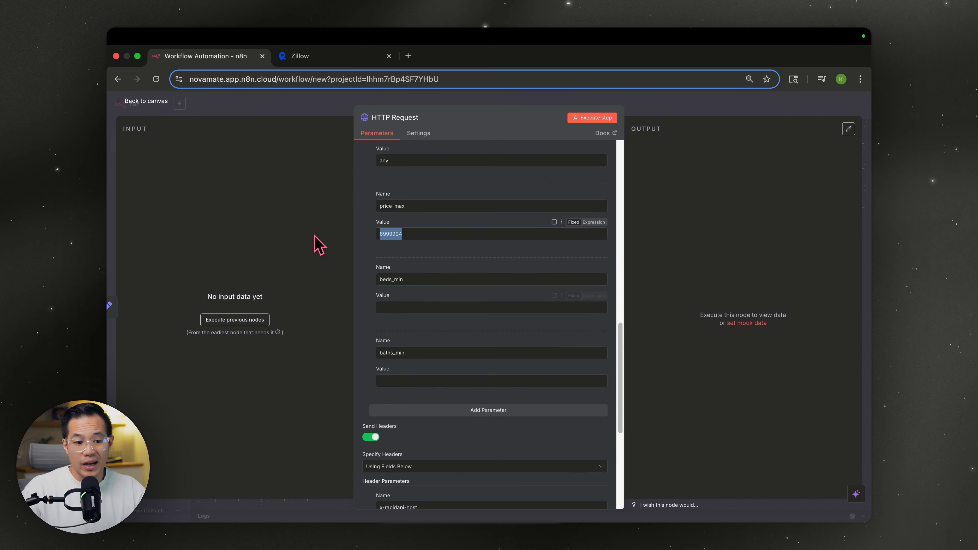
pyautogui.press('BackSpace')
# - Delete the houston, tx location value, keeping the location parameter name
pyautogui.scroll(9, 465, 277)
pyautogui.scroll(6, 467, 284)
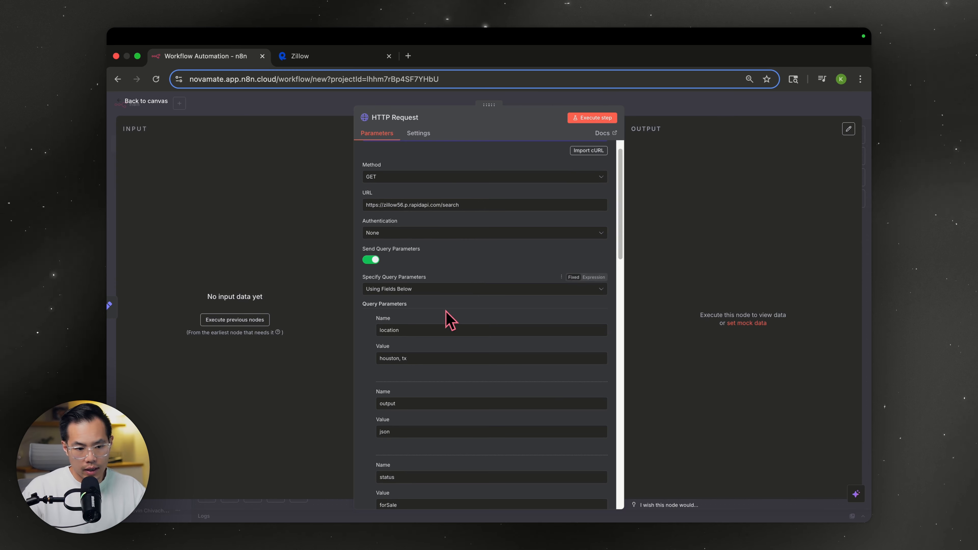
pyautogui.scroll(-2, 443, 316)
pyautogui.tripleClick(425, 293)
pyautogui.press('BackSpace')
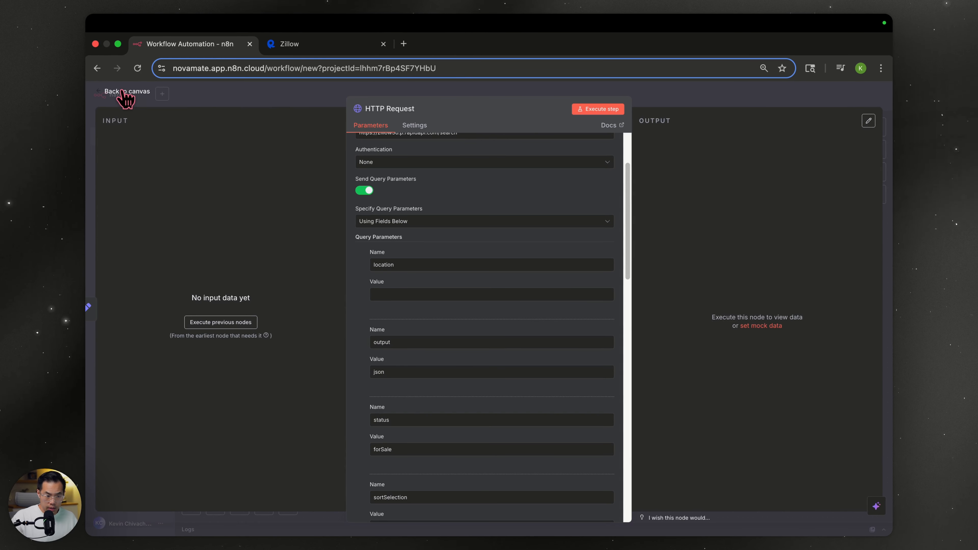
pyautogui.click(126, 96)
# - Name the first Edit Fields field 'location'
pyautogui.doubleClick(430, 304)
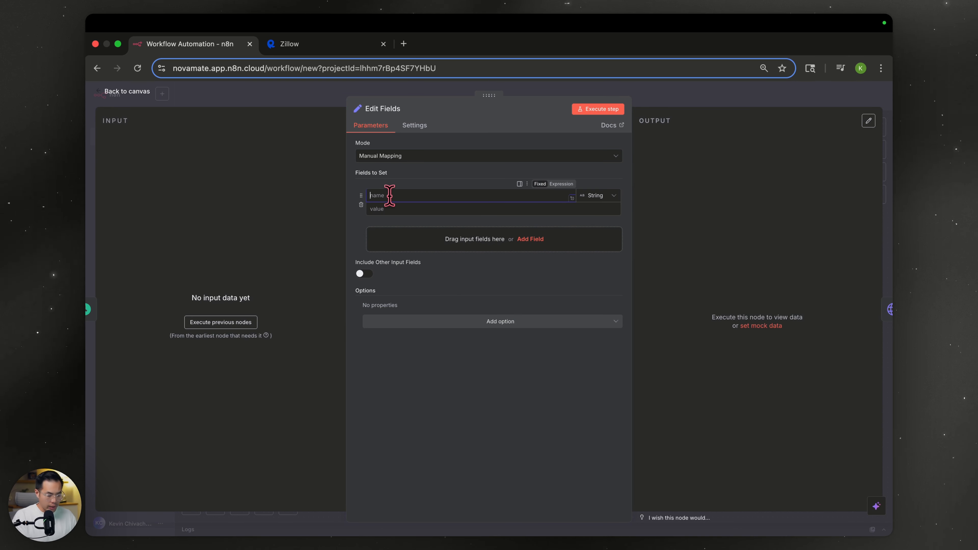
pyautogui.write('location')
pyautogui.press('Tab')
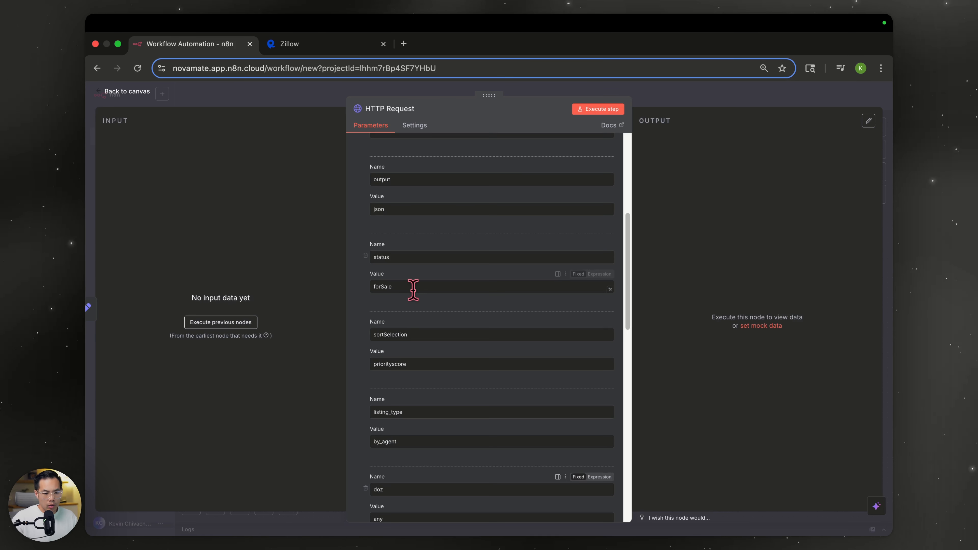
pyautogui.scroll(-10, 415, 285)
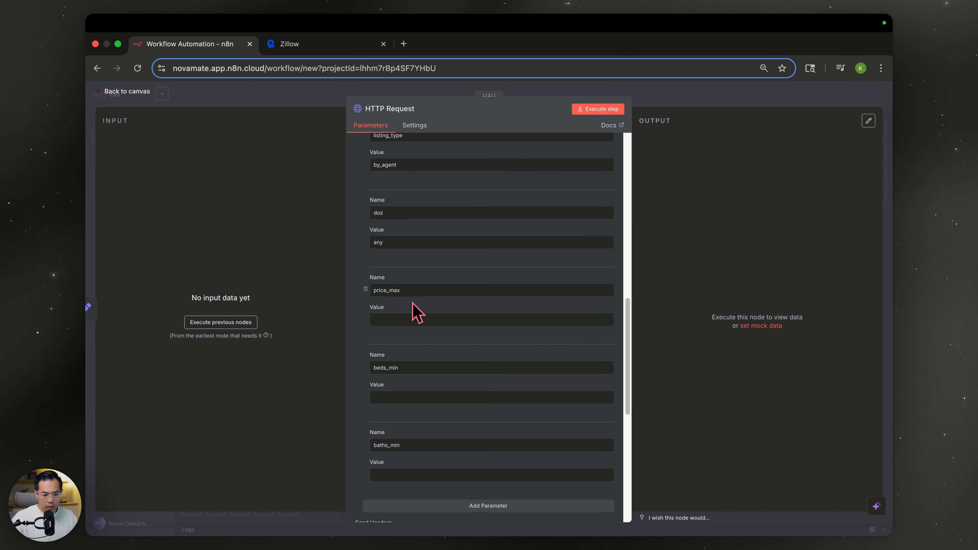
pyautogui.scroll(1, 415, 312)
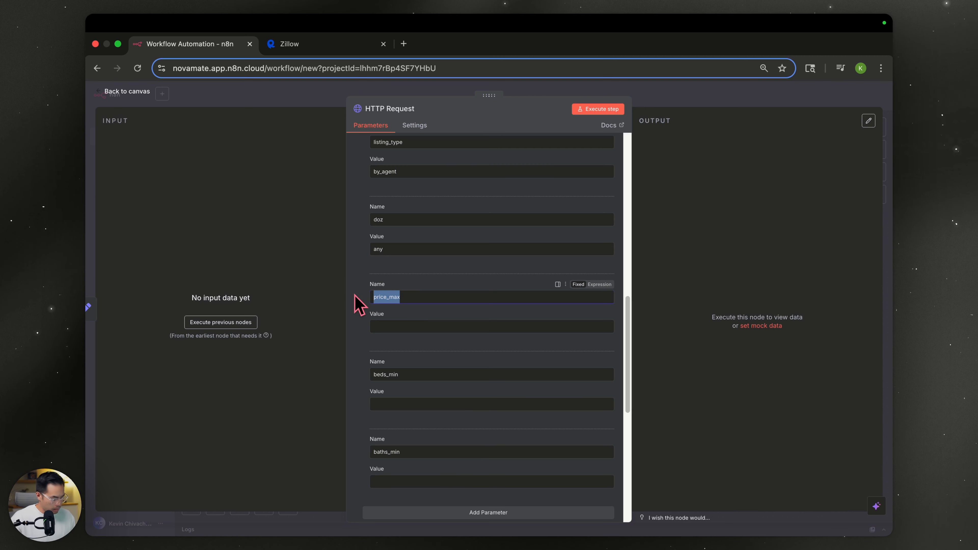
pyautogui.click(690, 108)
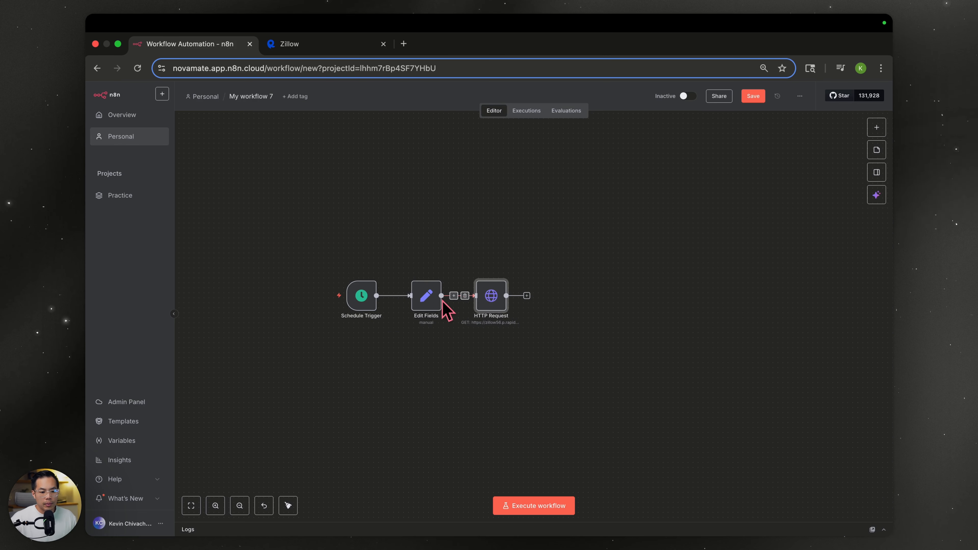
# - Add a price_max field row to the Edit Fields node
pyautogui.doubleClick(434, 303)
pyautogui.click(420, 232)
pyautogui.press('cmd+v')
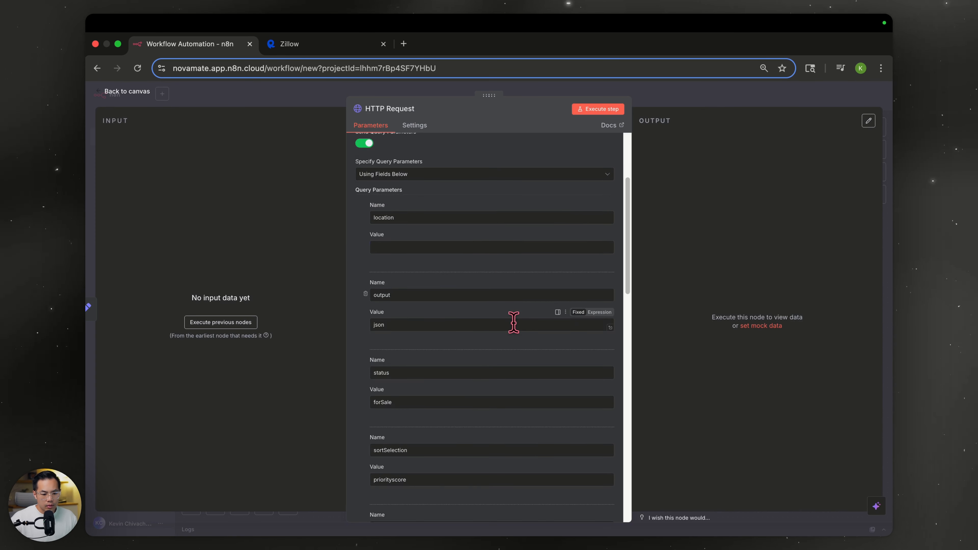
pyautogui.scroll(-10, 508, 356)
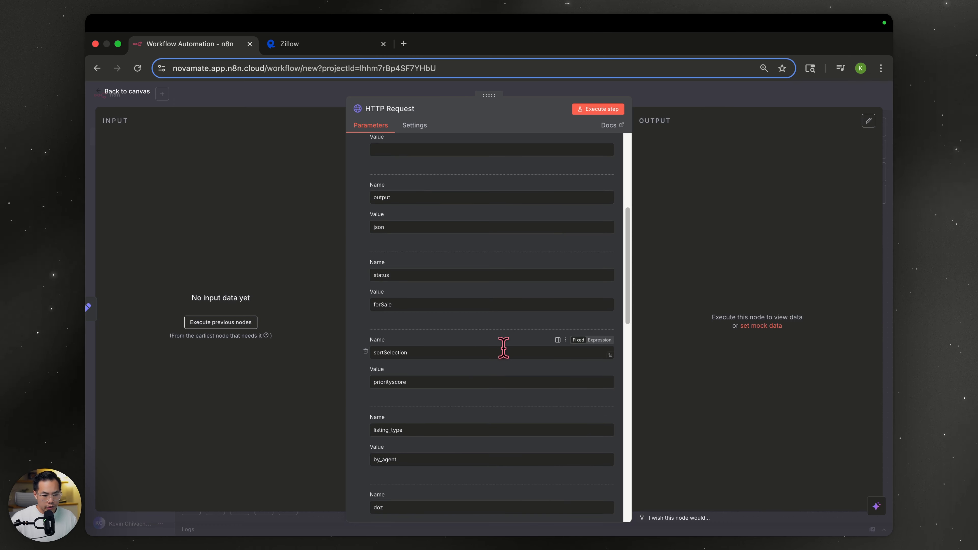
pyautogui.scroll(-1, 470, 392)
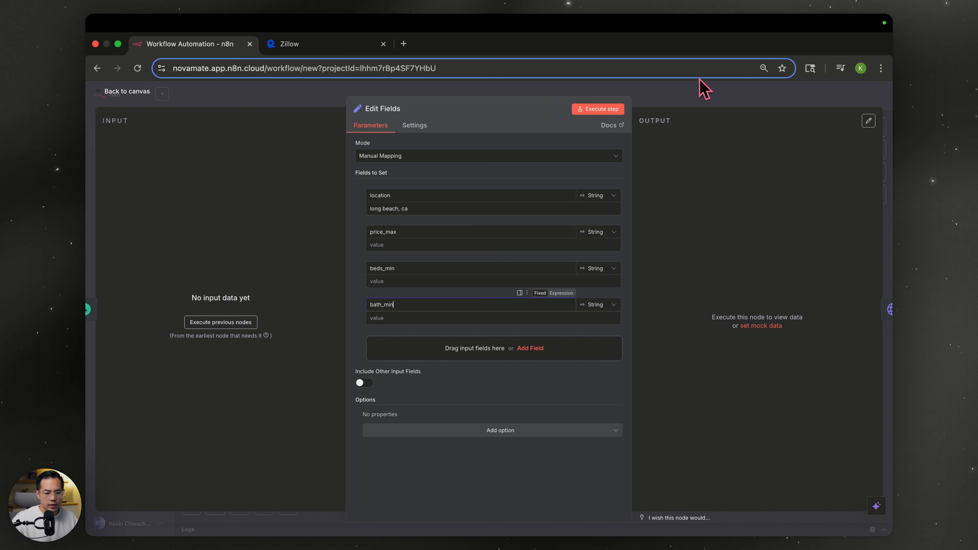
pyautogui.click(700, 105)
# - Cross-check the HTTP Request parameter names against the RapidAPI Zillow playground
pyautogui.doubleClick(493, 297)
pyautogui.scroll(-1, 493, 296)
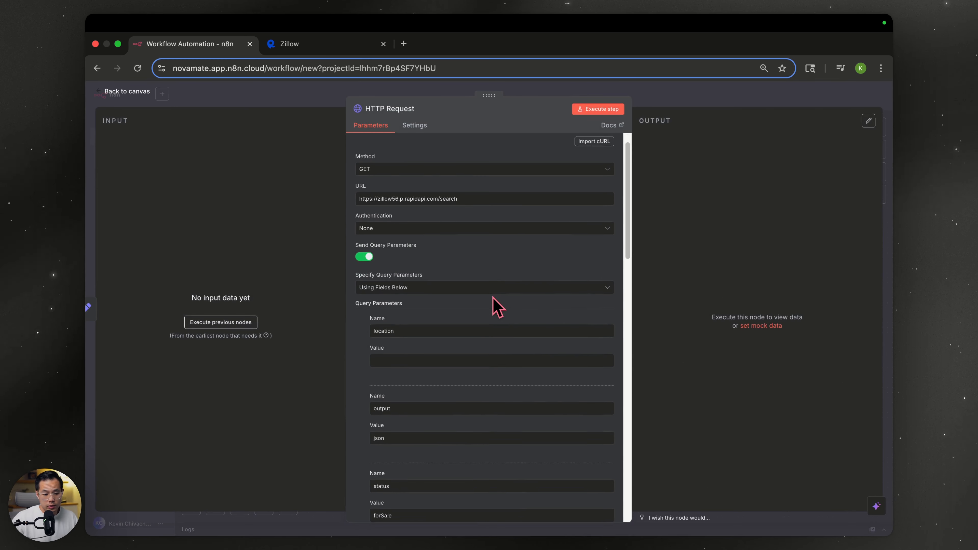
pyautogui.scroll(-10, 496, 307)
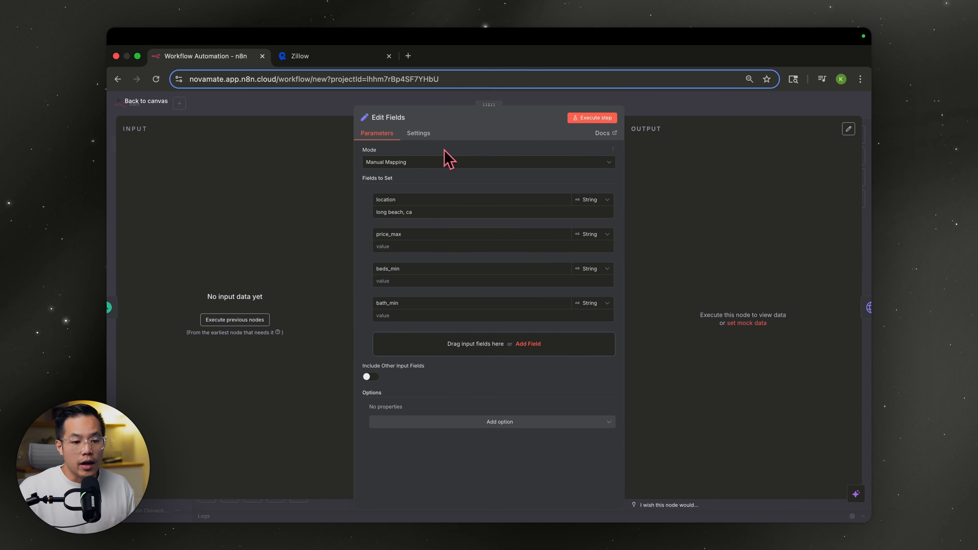
pyautogui.click(333, 57)
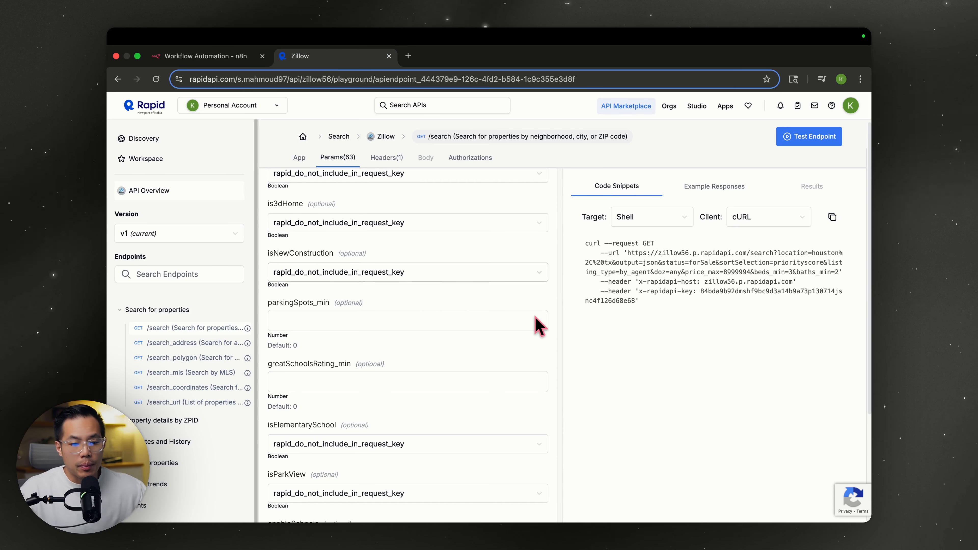
pyautogui.scroll(3, 371, 320)
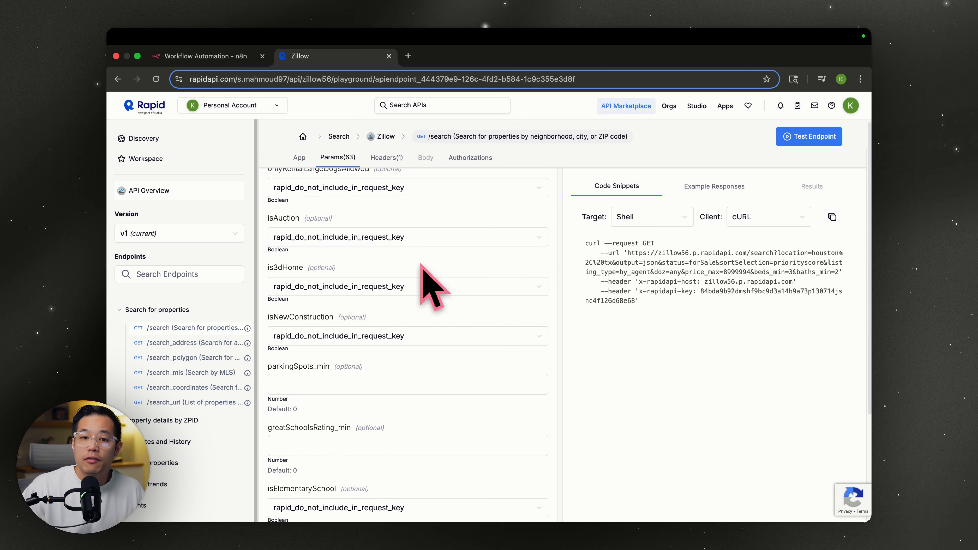
pyautogui.click(227, 58)
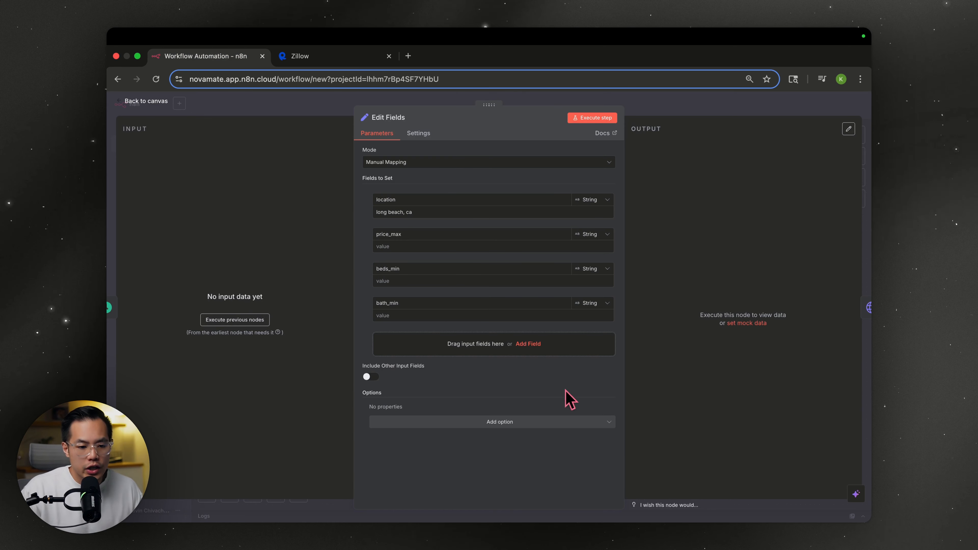
pyautogui.click(688, 107)
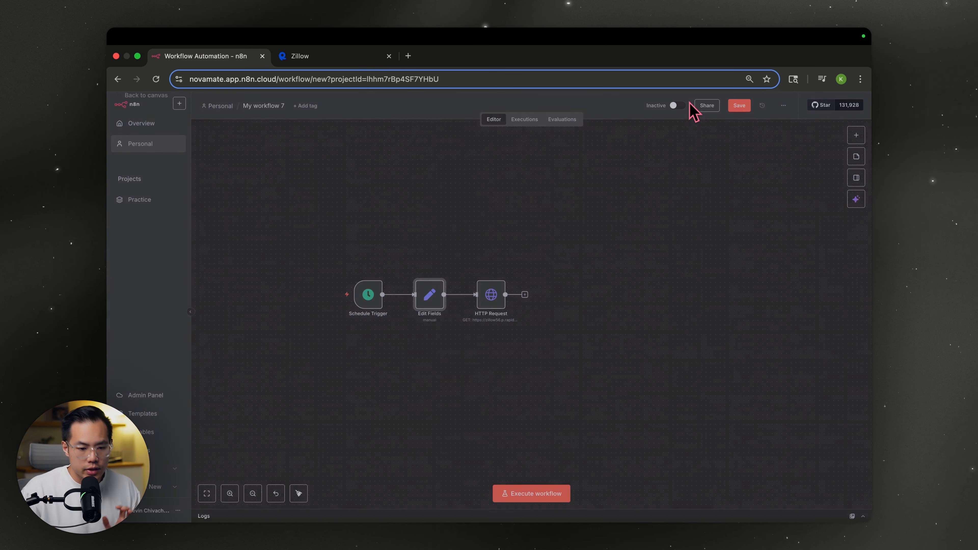
pyautogui.doubleClick(438, 298)
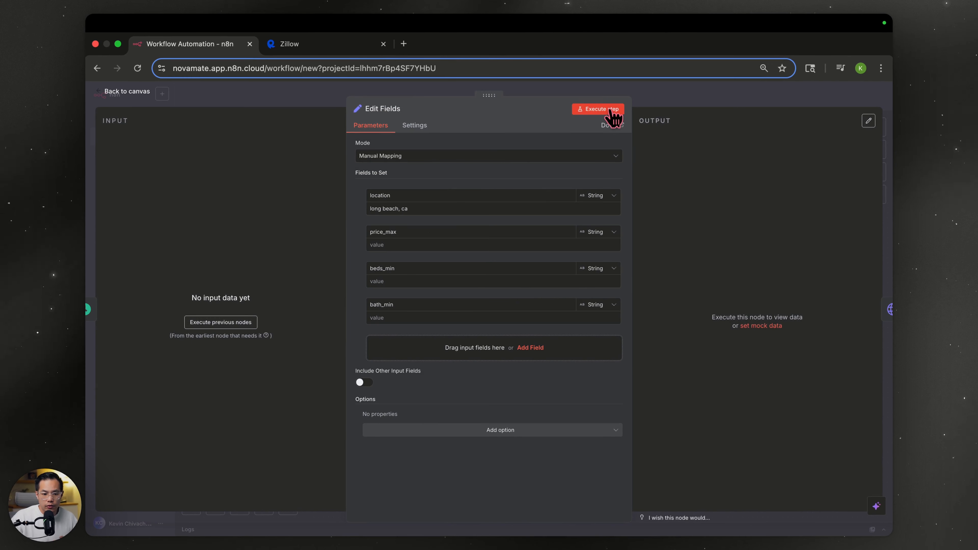
# - Fill beds_min 3 and run Edit Fields, confirming long beach, ca, 950000, 3 and 2
pyautogui.click(612, 112)
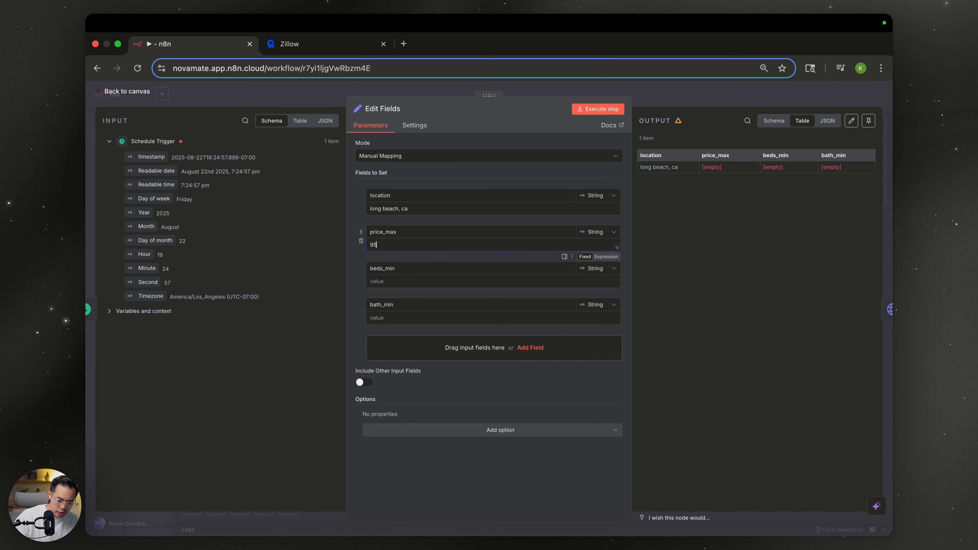
pyautogui.click(384, 282)
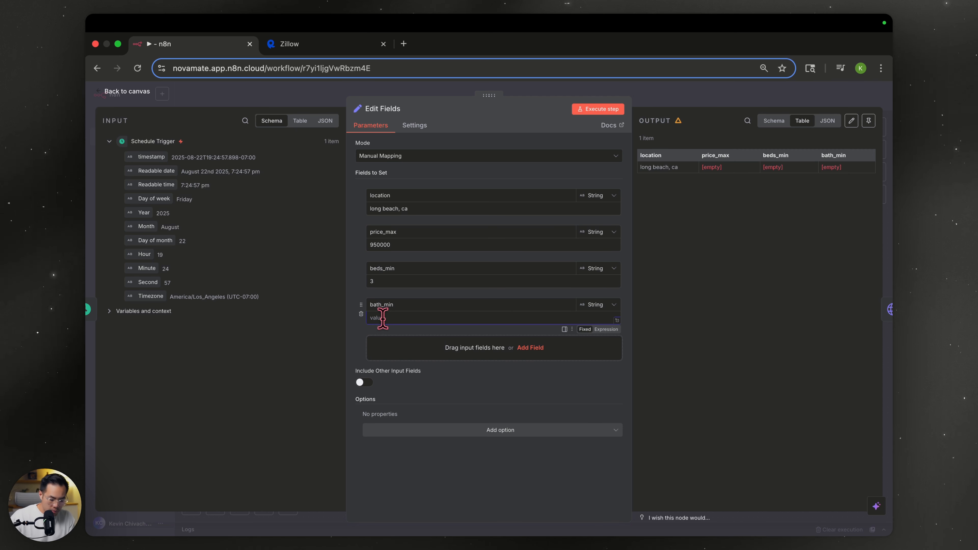
pyautogui.click(608, 112)
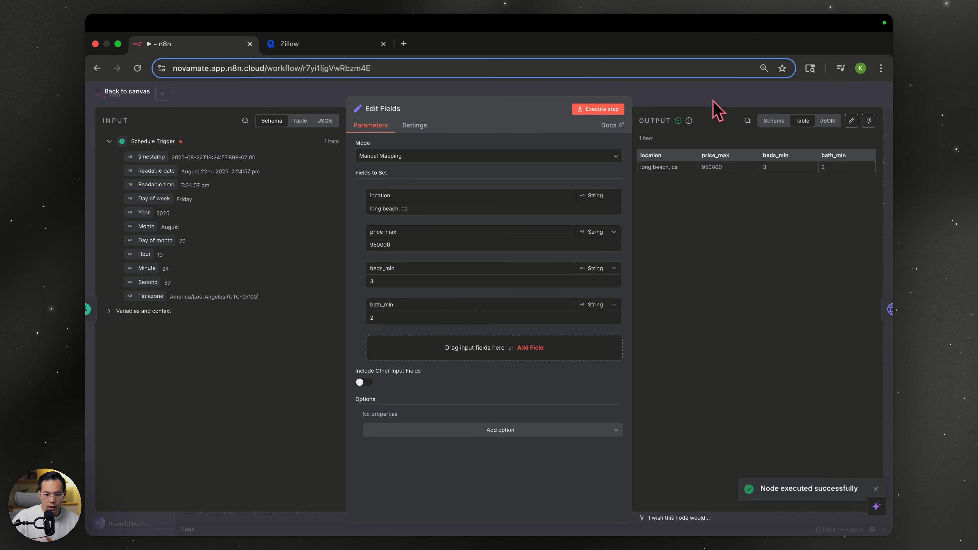
pyautogui.click(679, 90)
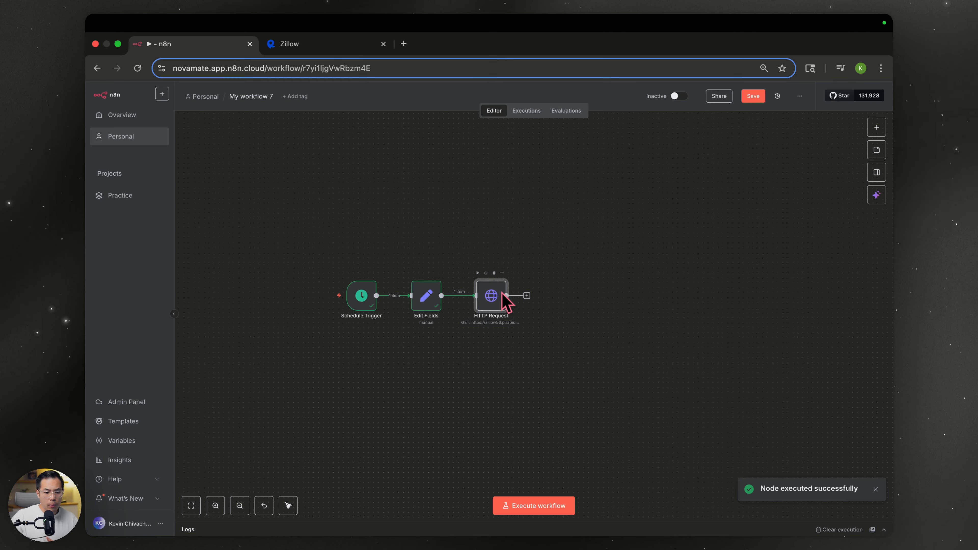
# - Make the HTTP Request location value an expression mapped from the Edit Fields location
pyautogui.doubleClick(502, 294)
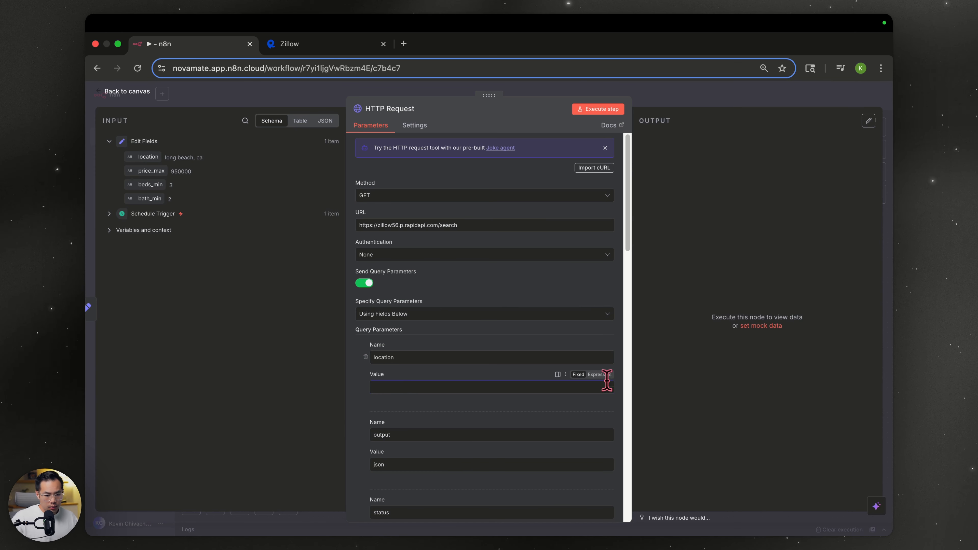
pyautogui.click(599, 374)
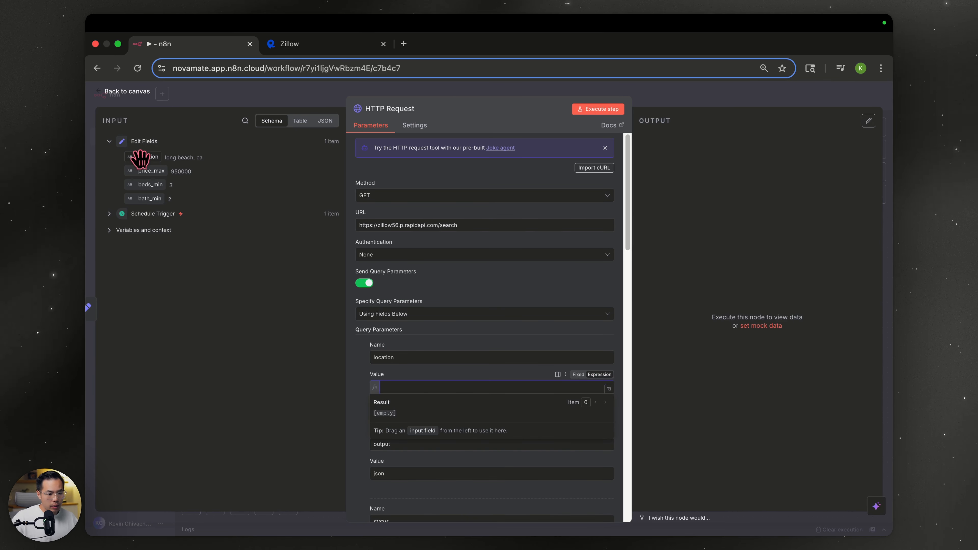
pyautogui.moveTo(141, 157); pyautogui.dragTo(403, 387)
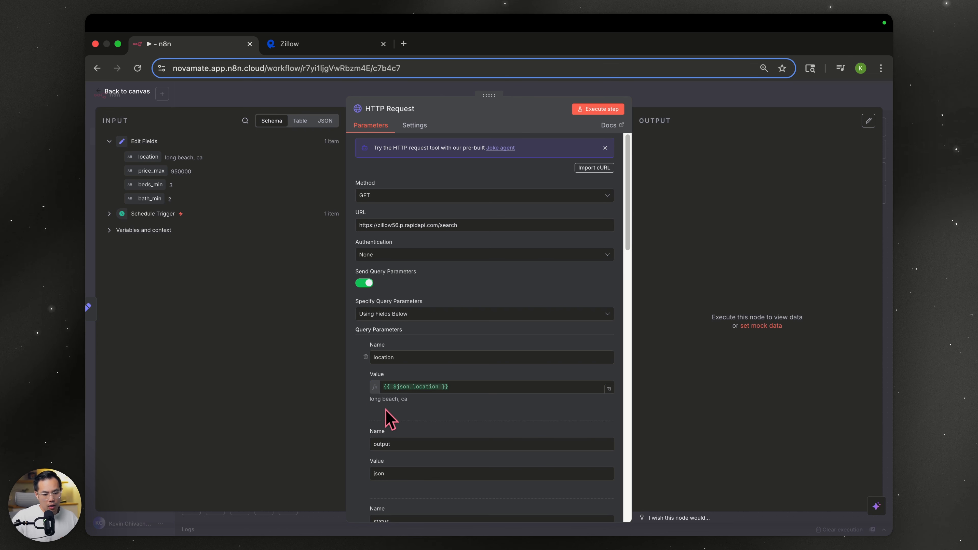
pyautogui.scroll(-5, 421, 415)
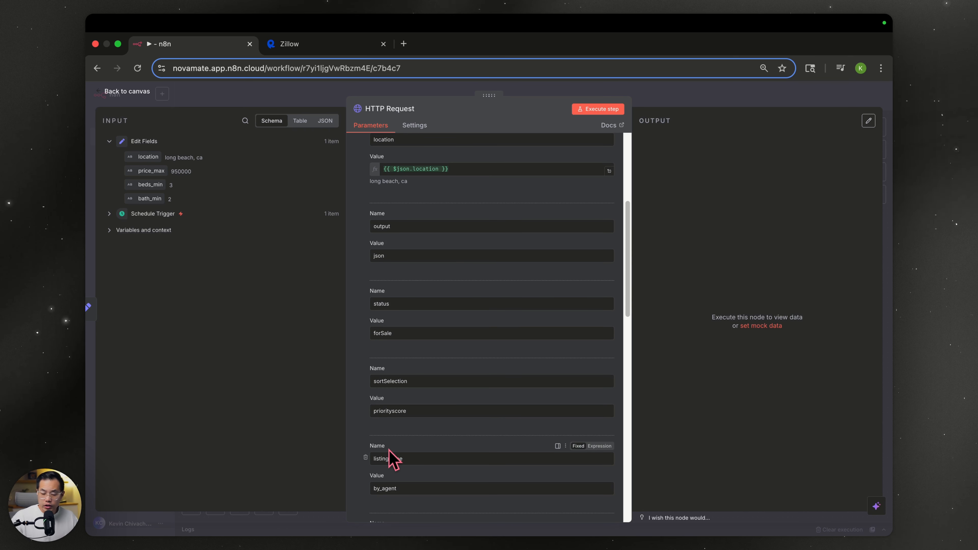
pyautogui.scroll(-3, 392, 458)
pyautogui.scroll(-4, 429, 434)
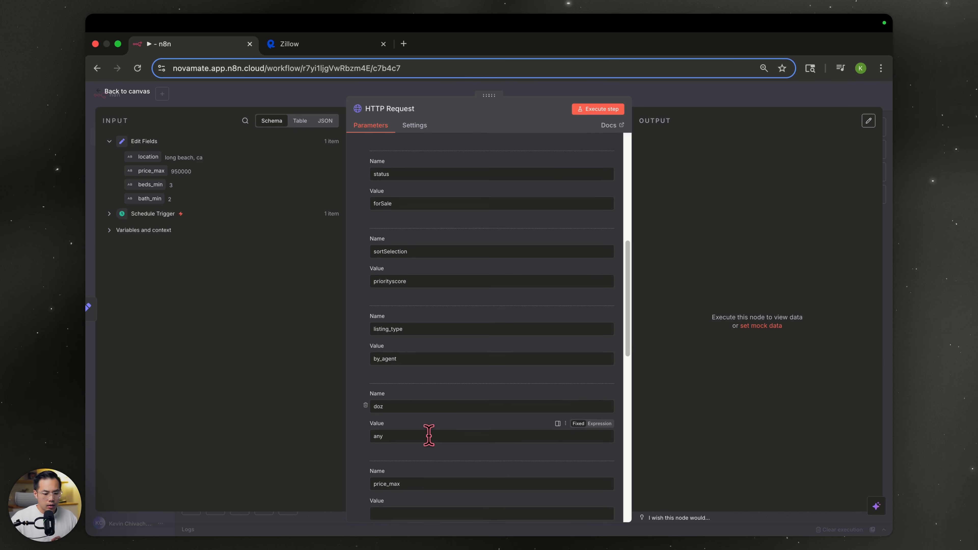
# - Map price_max, beds_min and bath_min into their query values and run the request for listings
pyautogui.moveTo(149, 184); pyautogui.dragTo(403, 411)
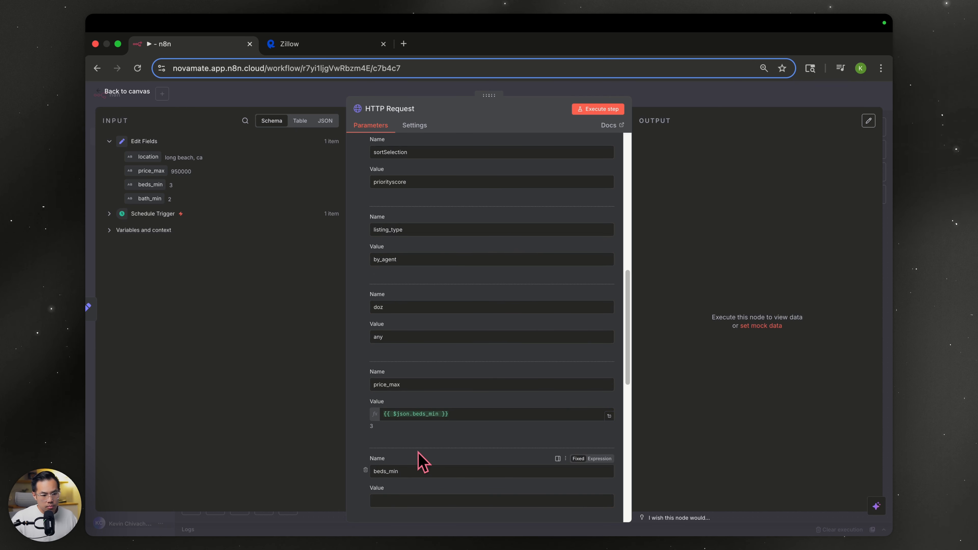
pyautogui.press('super+z')
pyautogui.moveTo(151, 171); pyautogui.dragTo(401, 412)
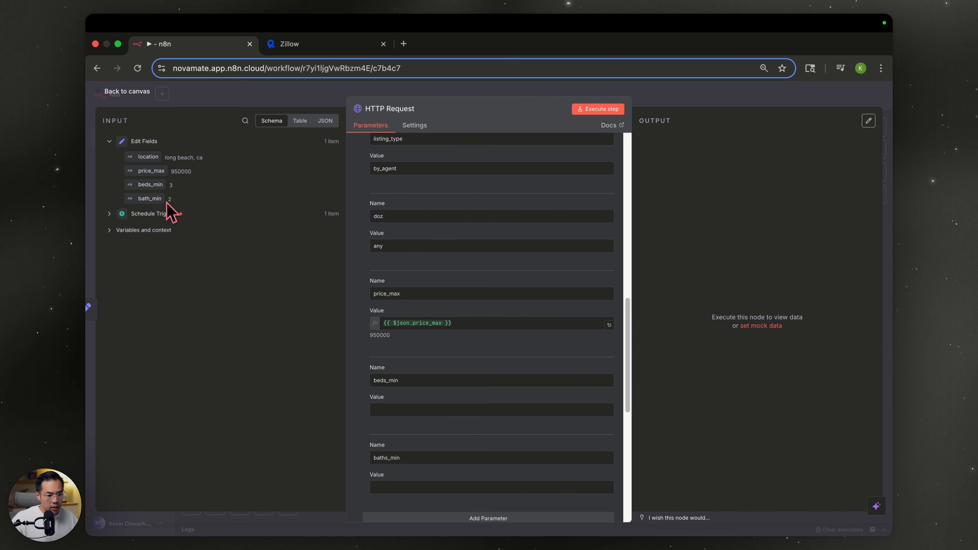
pyautogui.moveTo(150, 184); pyautogui.dragTo(396, 408)
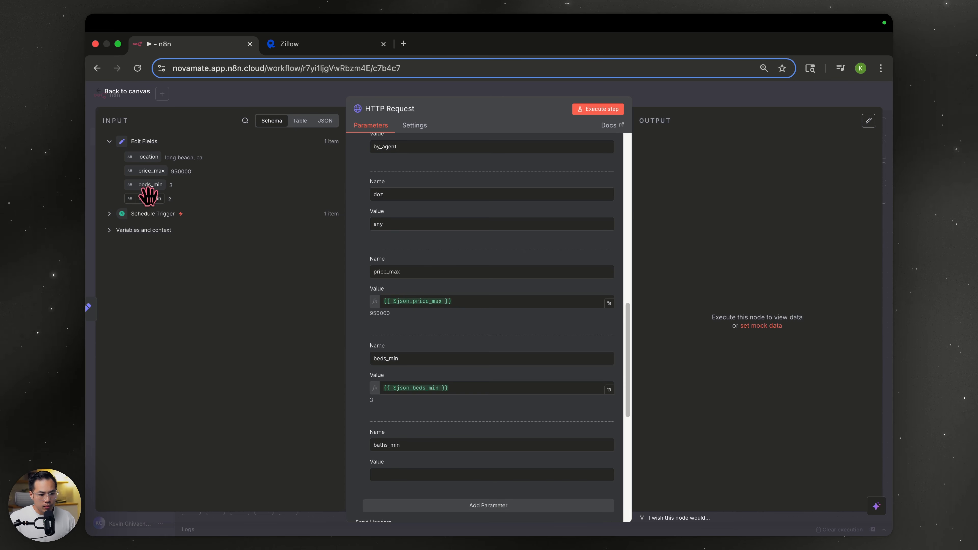
pyautogui.moveTo(148, 196); pyautogui.dragTo(421, 477)
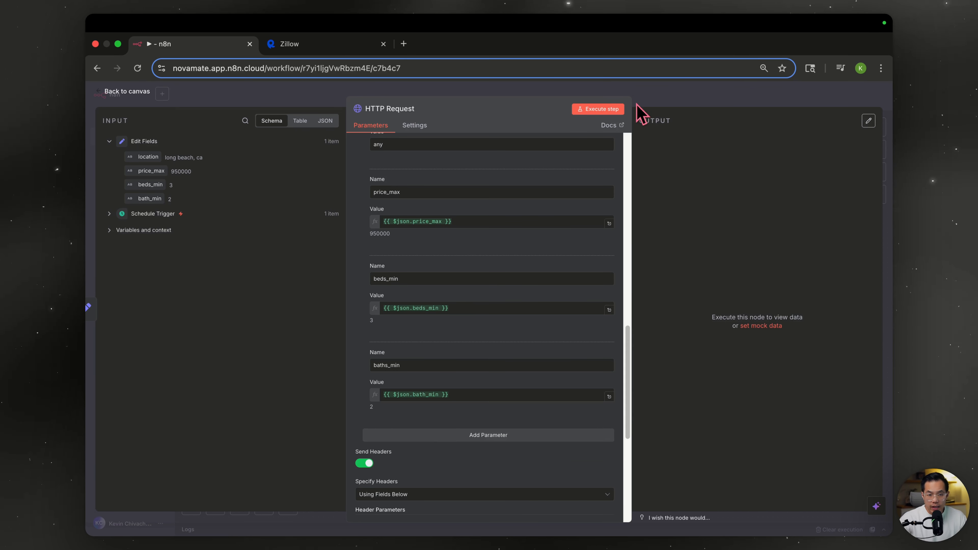
pyautogui.click(600, 108)
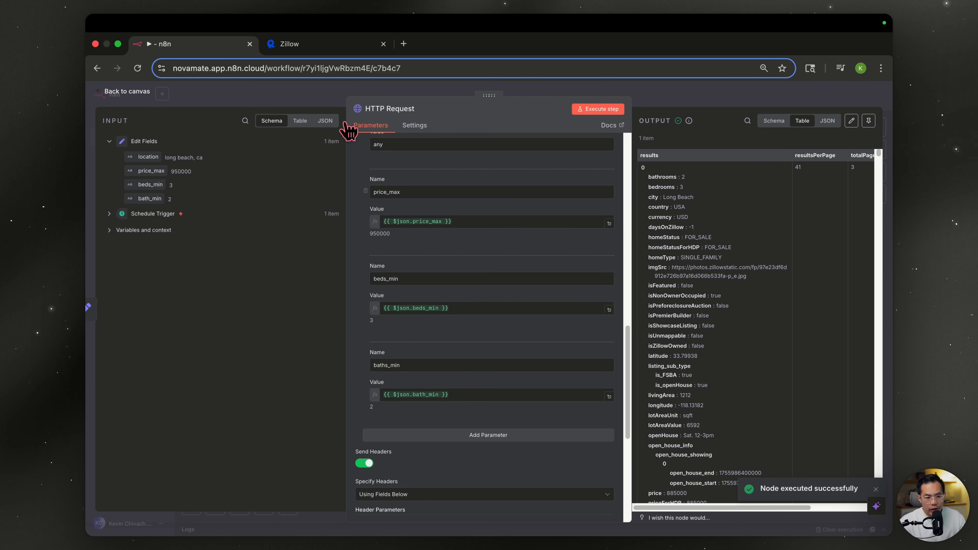
# - Compare with the Zillow playground and view the HTTP Request output as a schema
pyautogui.click(297, 46)
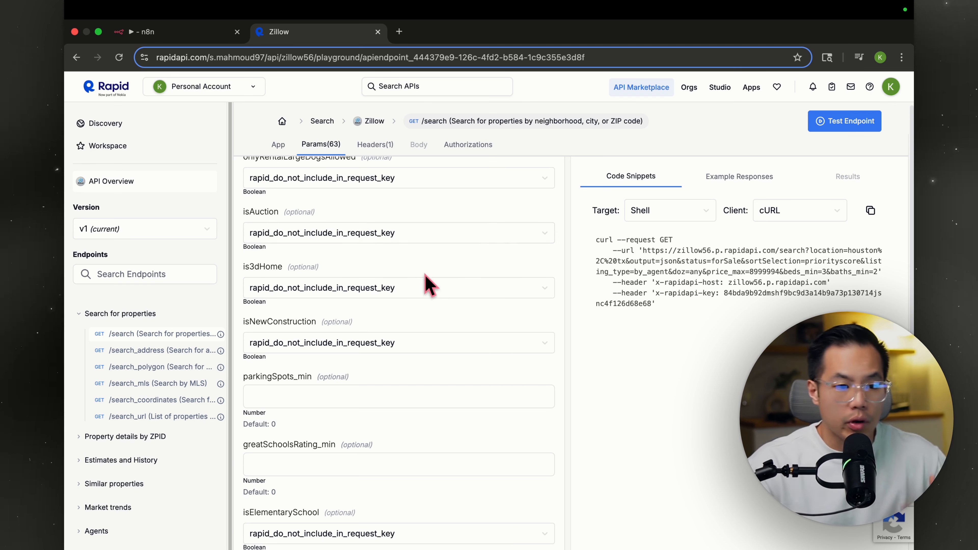
pyautogui.click(172, 38)
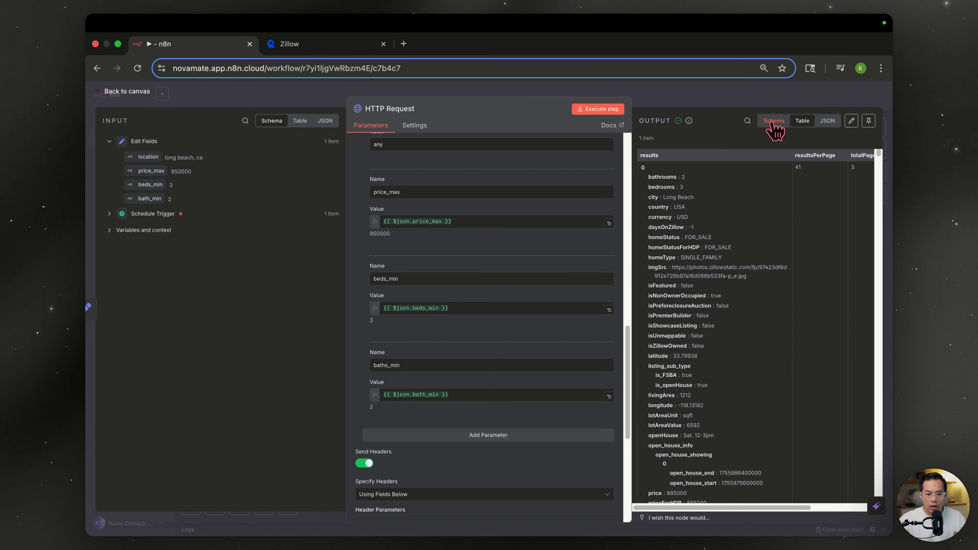
pyautogui.click(787, 115)
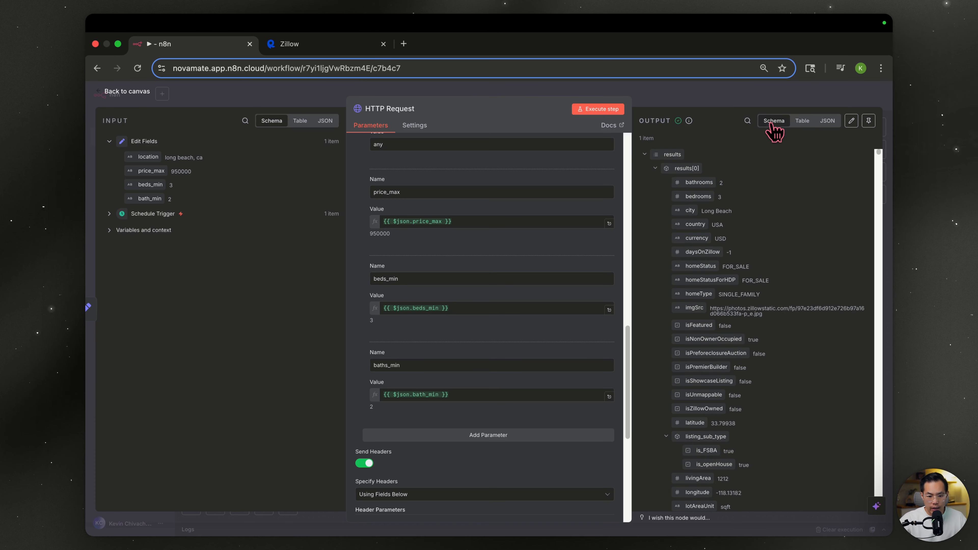
pyautogui.scroll(-10, 697, 183)
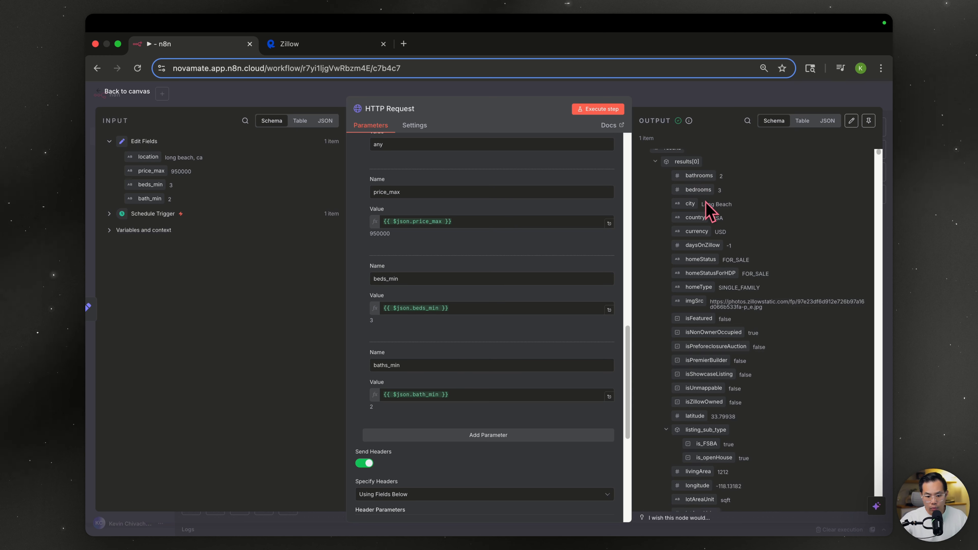
pyautogui.press('Escape')
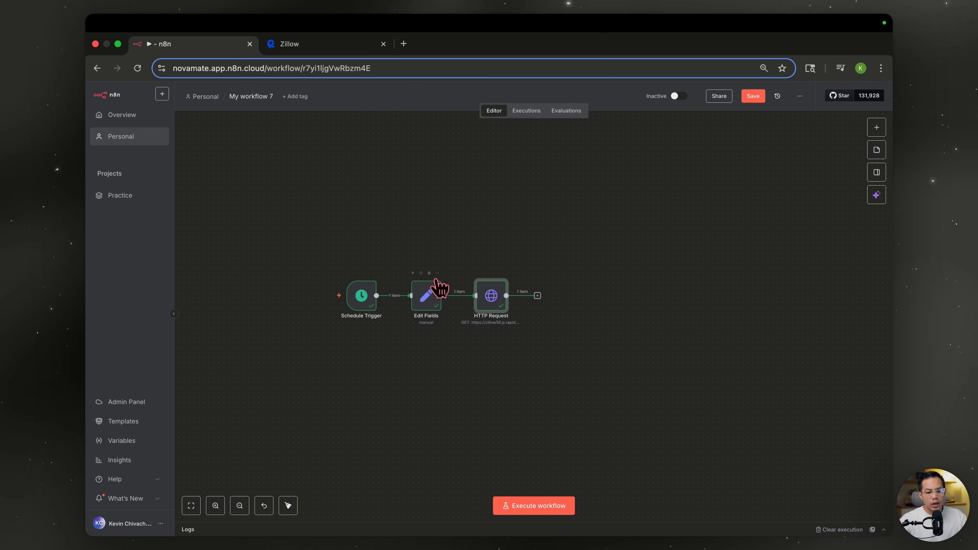
# - Rename the Edit Fields node to Buy Box
pyautogui.doubleClick(432, 297)
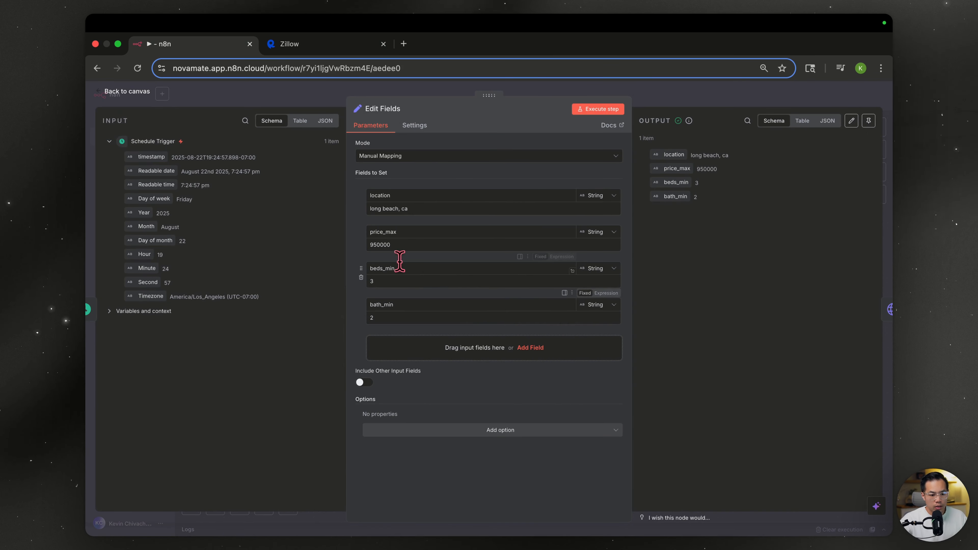
pyautogui.moveTo(416, 209); pyautogui.dragTo(330, 216)
pyautogui.moveTo(402, 247); pyautogui.dragTo(360, 250)
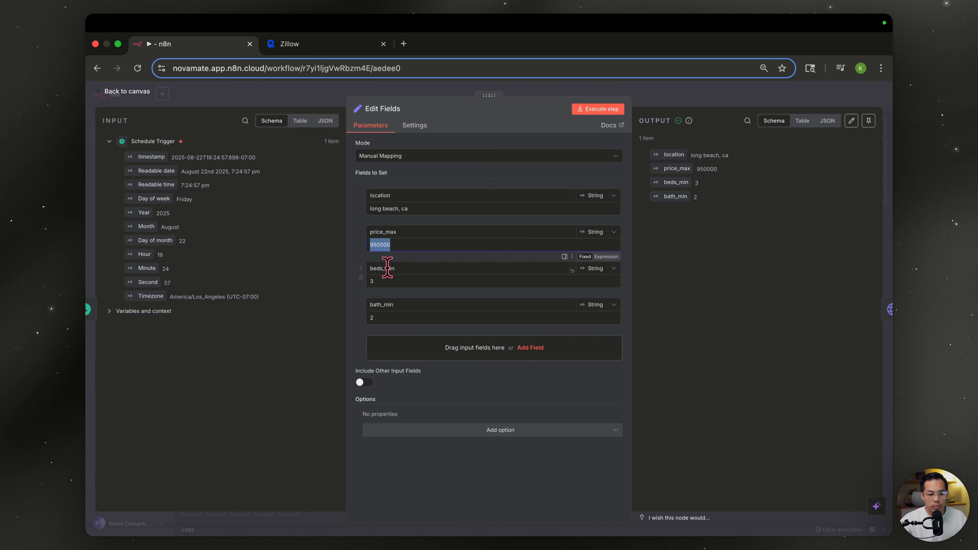
pyautogui.moveTo(407, 284); pyautogui.dragTo(339, 287)
pyautogui.click(465, 369)
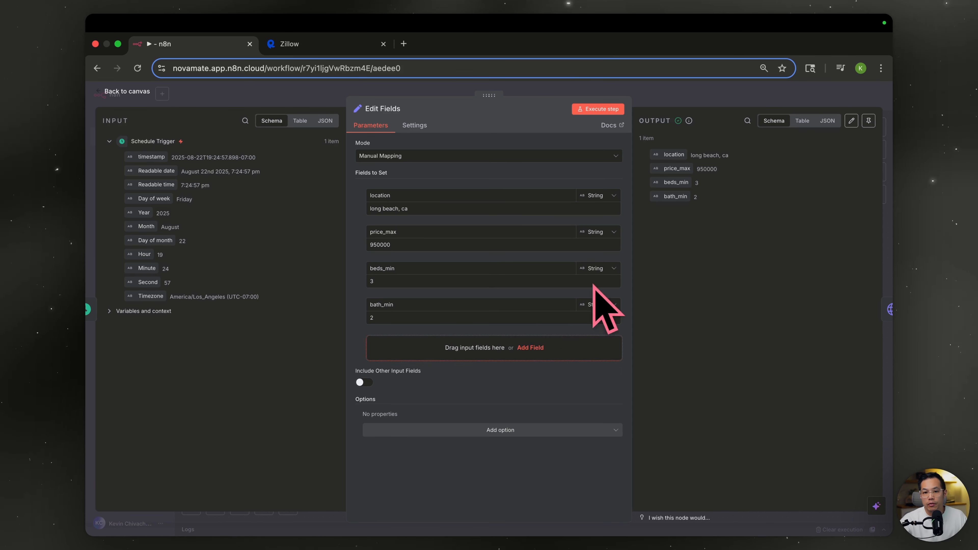
pyautogui.press('Escape')
pyautogui.doubleClick(497, 304)
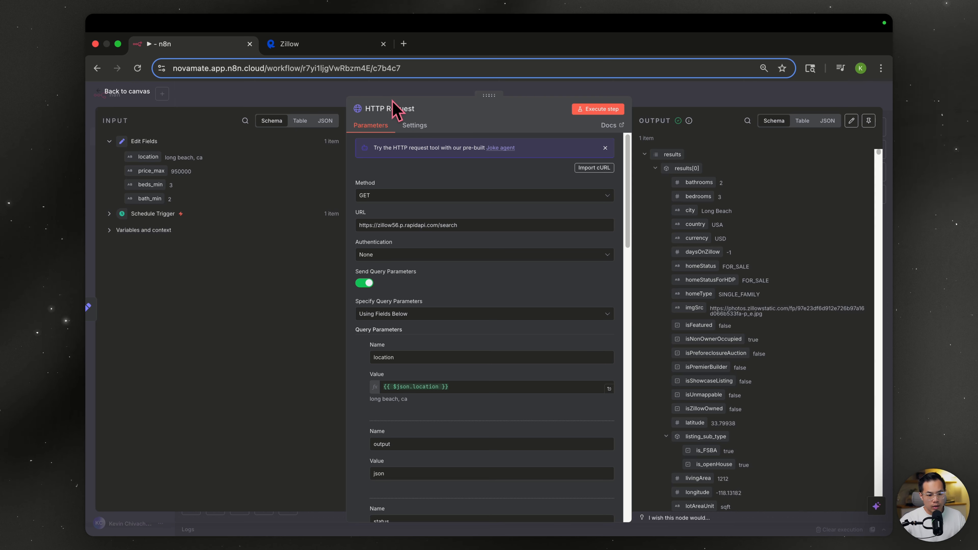
pyautogui.press('Escape')
pyautogui.doubleClick(426, 302)
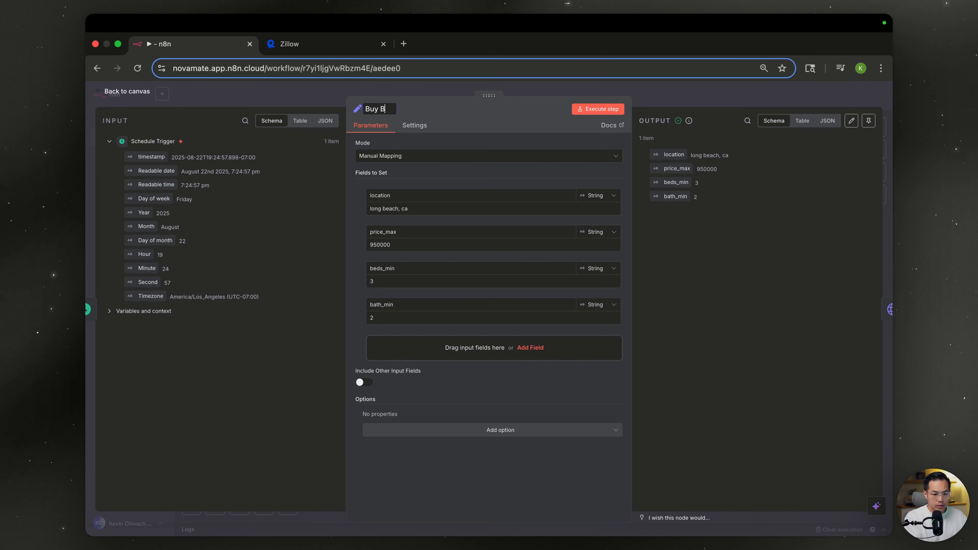
pyautogui.press('Escape')
# - Rename the HTTP Request node to Scrape Zillow
pyautogui.doubleClick(497, 302)
pyautogui.click(380, 109)
pyautogui.write('Scrape Zillow')
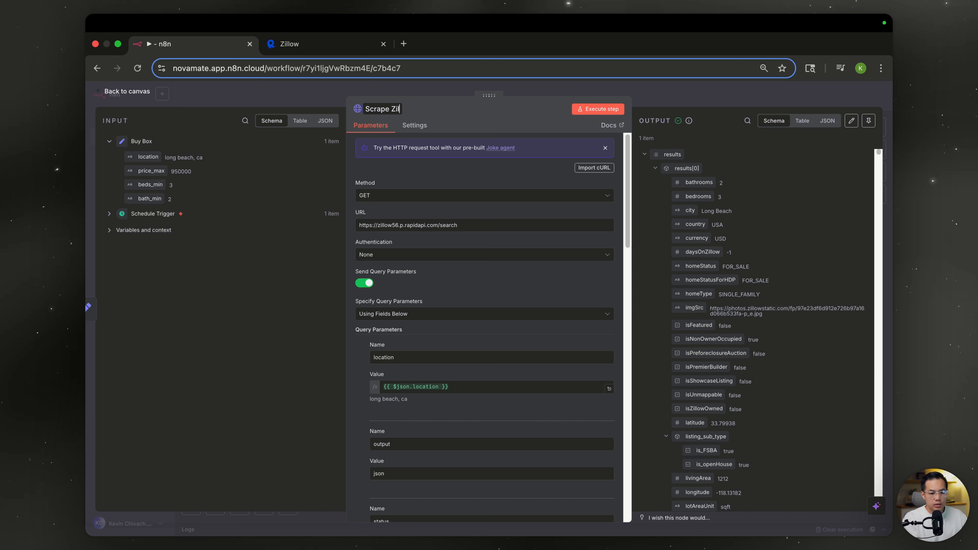
# - Pin the Scrape Zillow listings output so test runs reuse the fetched data
pyautogui.click(868, 121)
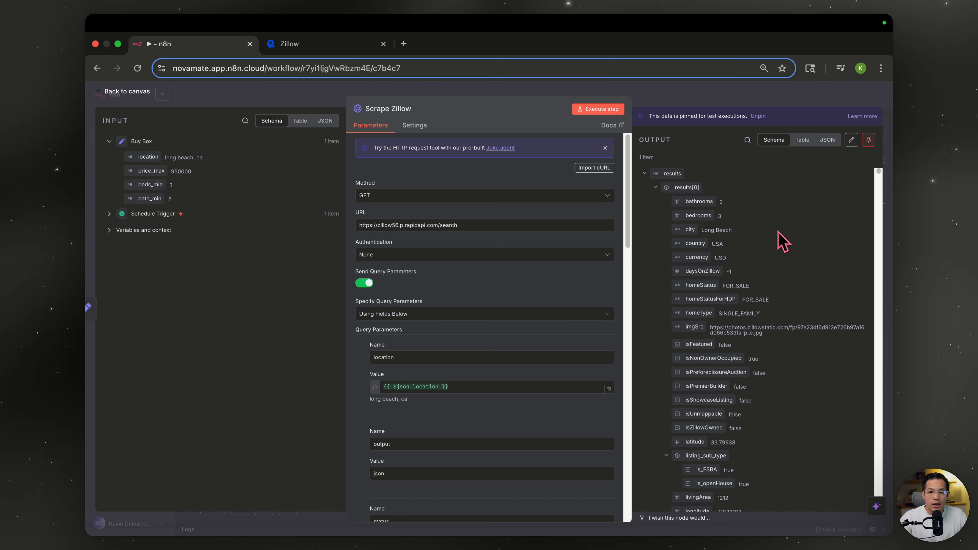
pyautogui.scroll(-6, 639, 180)
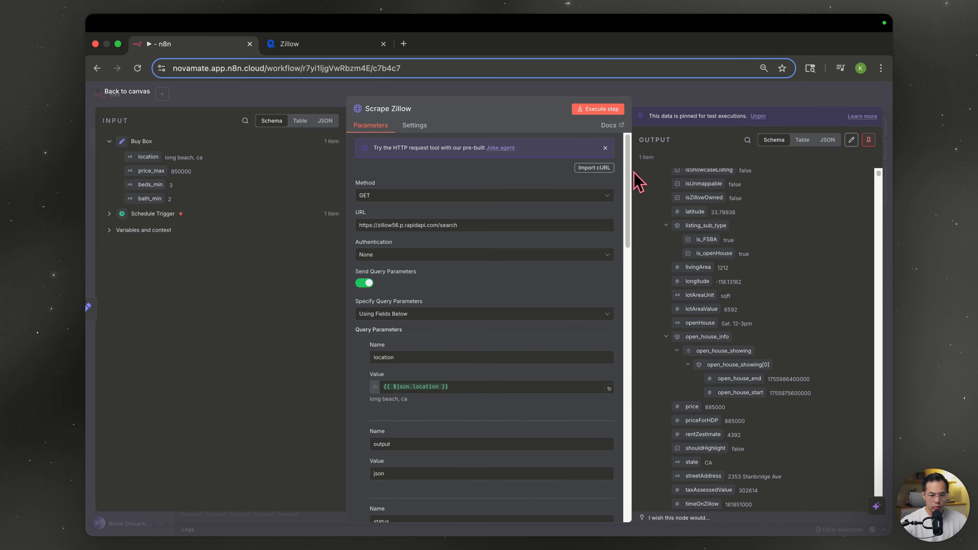
pyautogui.click(676, 101)
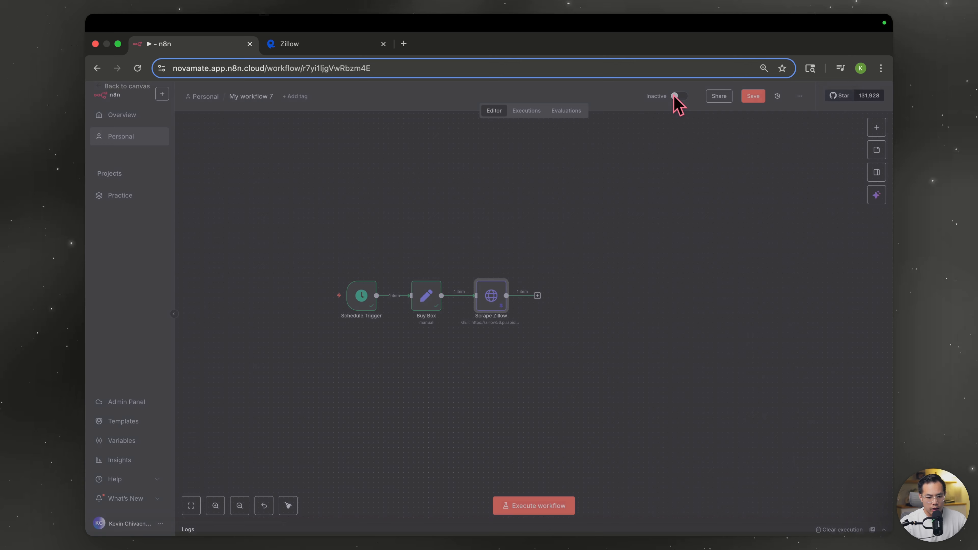
# - Add a Split Out node after Scrape Zillow that splits 'results' into 41 listing items
pyautogui.click(537, 296)
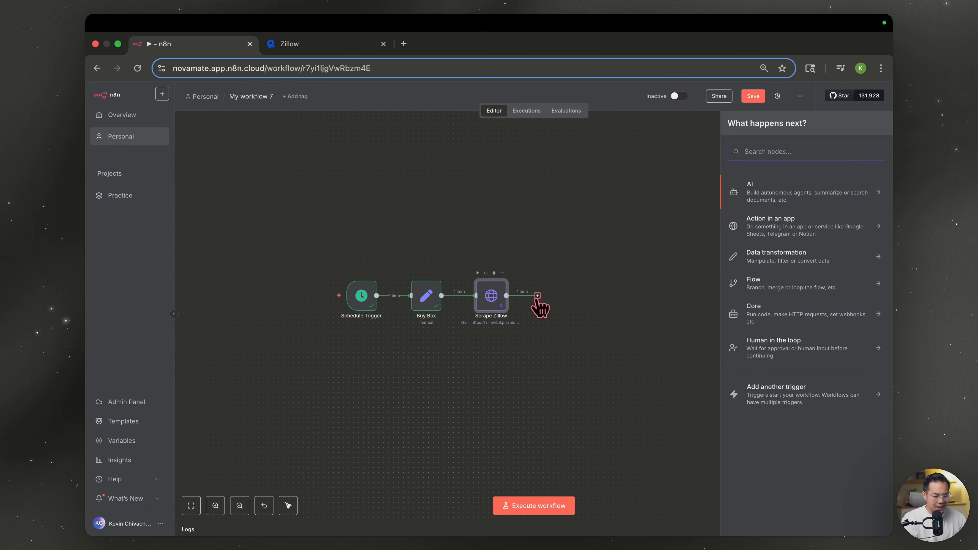
pyautogui.write('split')
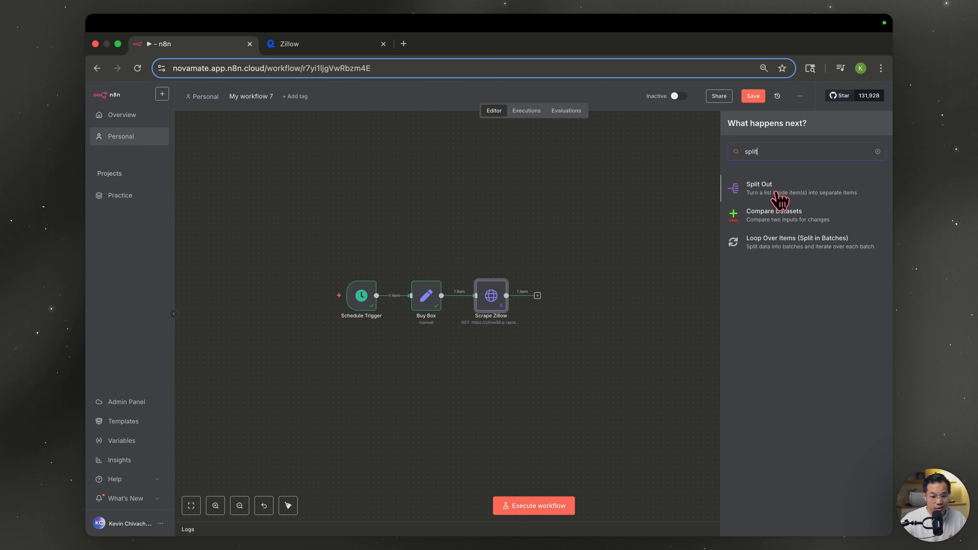
pyautogui.click(778, 195)
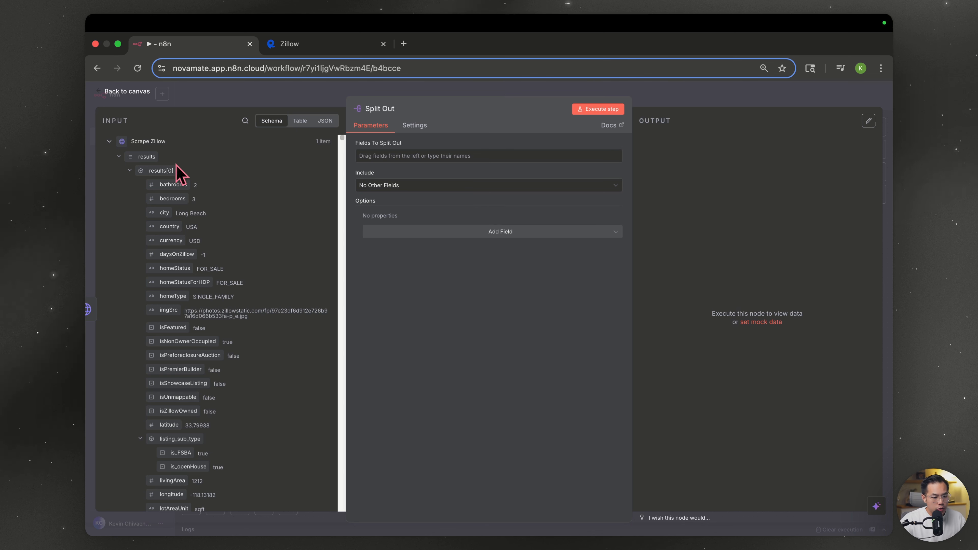
pyautogui.moveTo(144, 156); pyautogui.dragTo(293, 125)
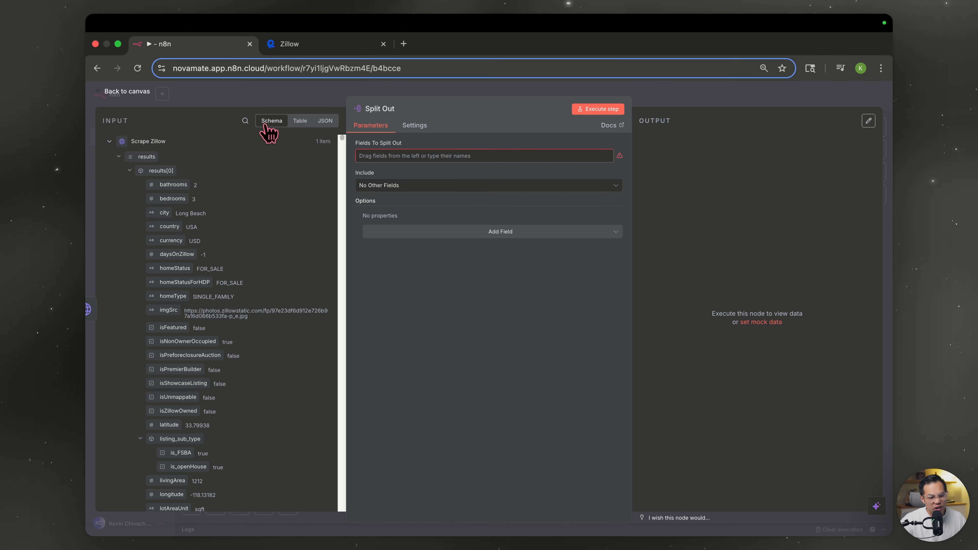
pyautogui.moveTo(393, 153); pyautogui.dragTo(397, 154)
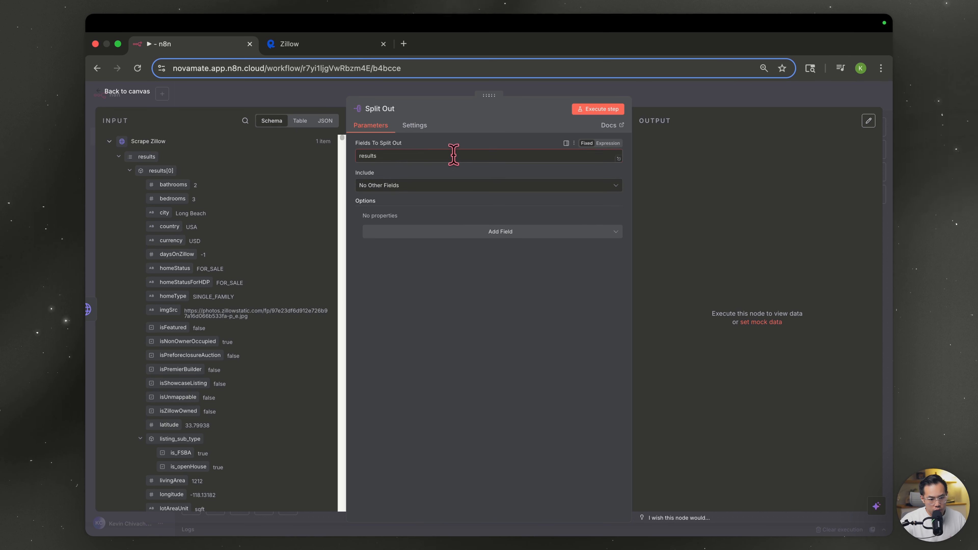
pyautogui.click(600, 110)
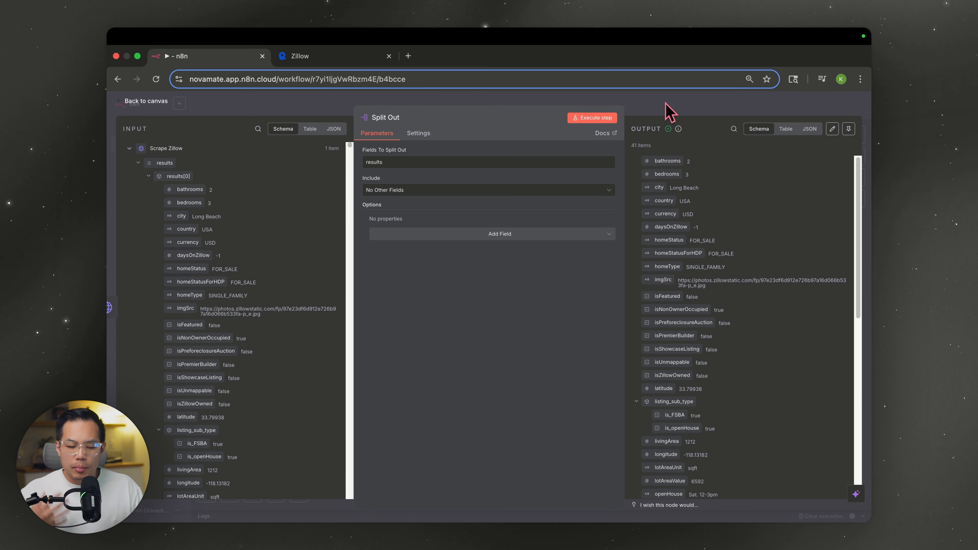
pyautogui.click(668, 111)
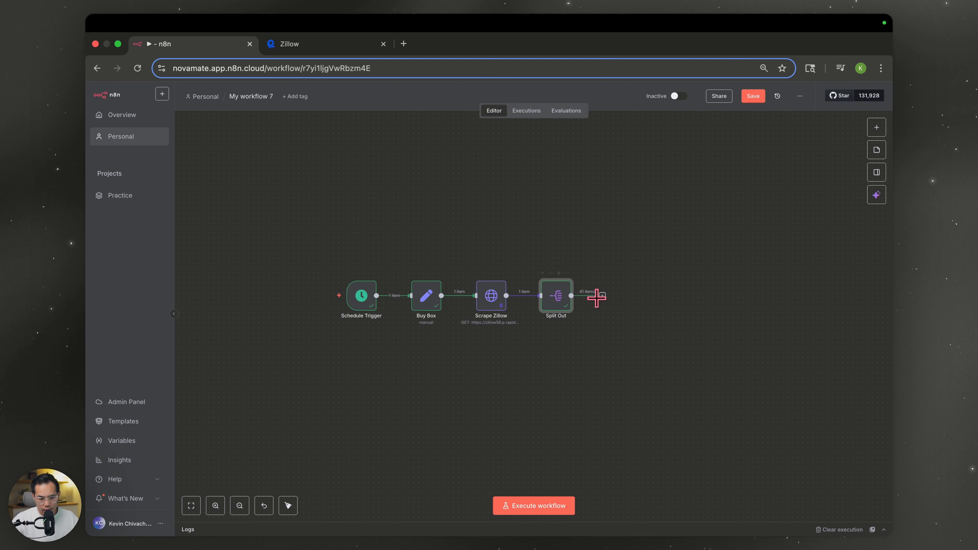
# - Add an Edit Fields node after Split Out and create a new Address field
pyautogui.click(596, 297)
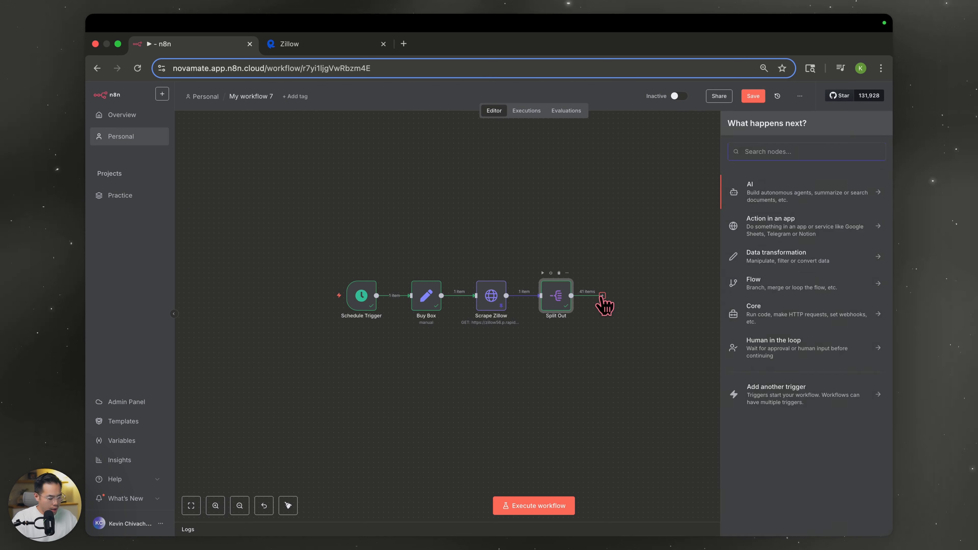
pyautogui.write('edit')
pyautogui.click(808, 231)
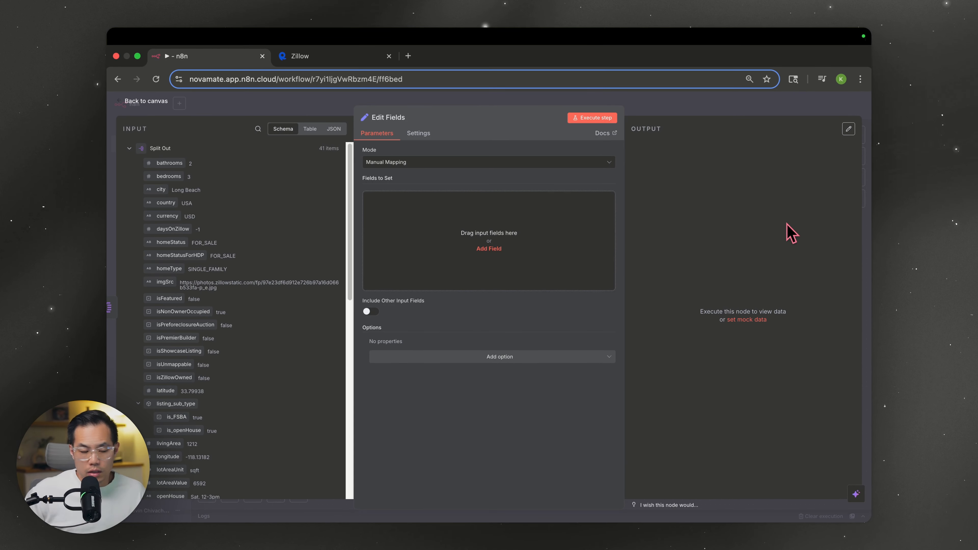
pyautogui.click(488, 249)
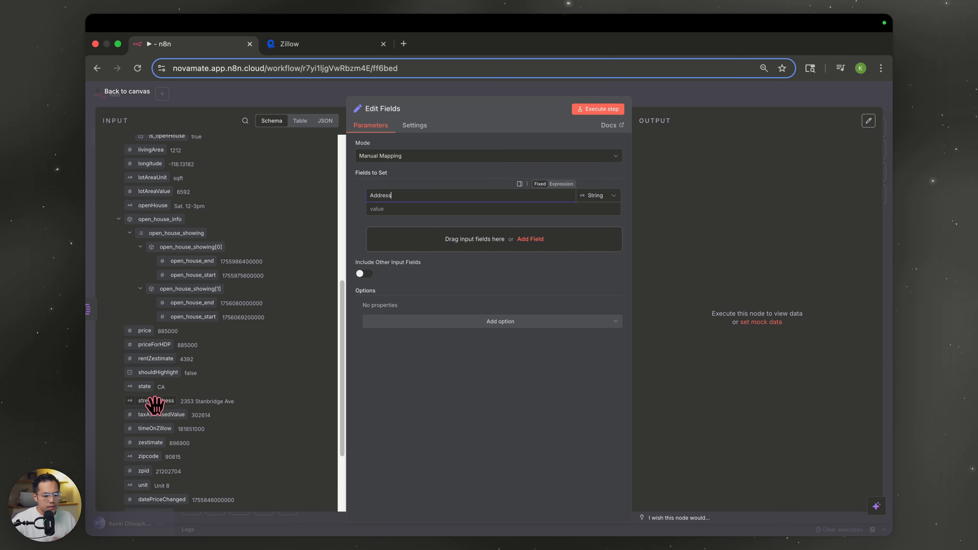
# - Fill Address with streetAddress, city, state and zipcode, separated by spaces
pyautogui.moveTo(153, 403); pyautogui.dragTo(384, 208)
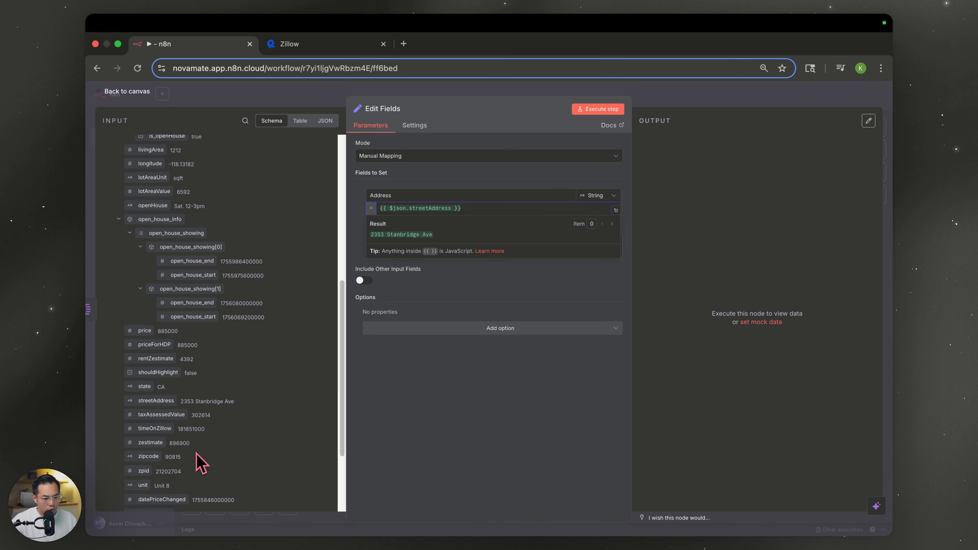
pyautogui.scroll(2, 200, 464)
pyautogui.scroll(2, 177, 409)
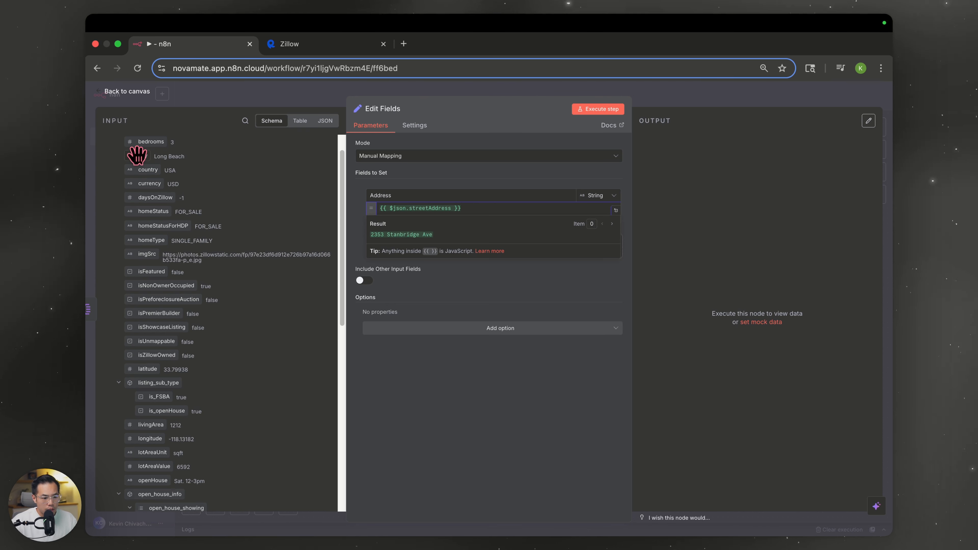
pyautogui.moveTo(138, 155); pyautogui.dragTo(486, 210)
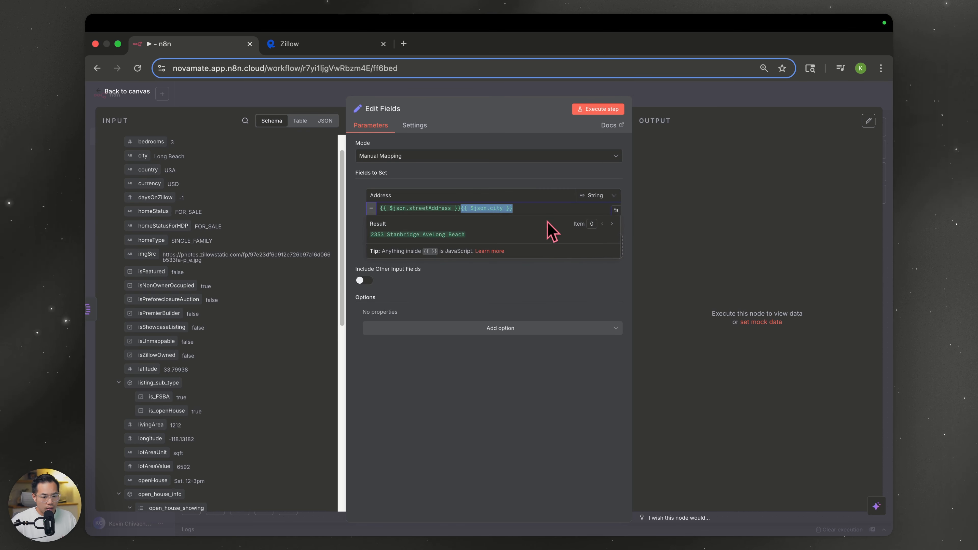
pyautogui.scroll(-3, 216, 366)
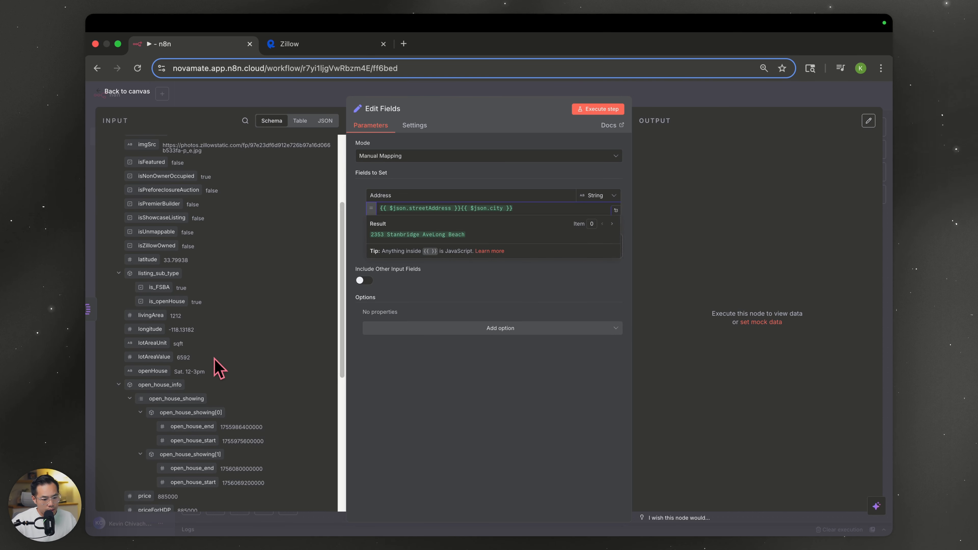
pyautogui.scroll(-2, 214, 358)
pyautogui.scroll(-1, 246, 441)
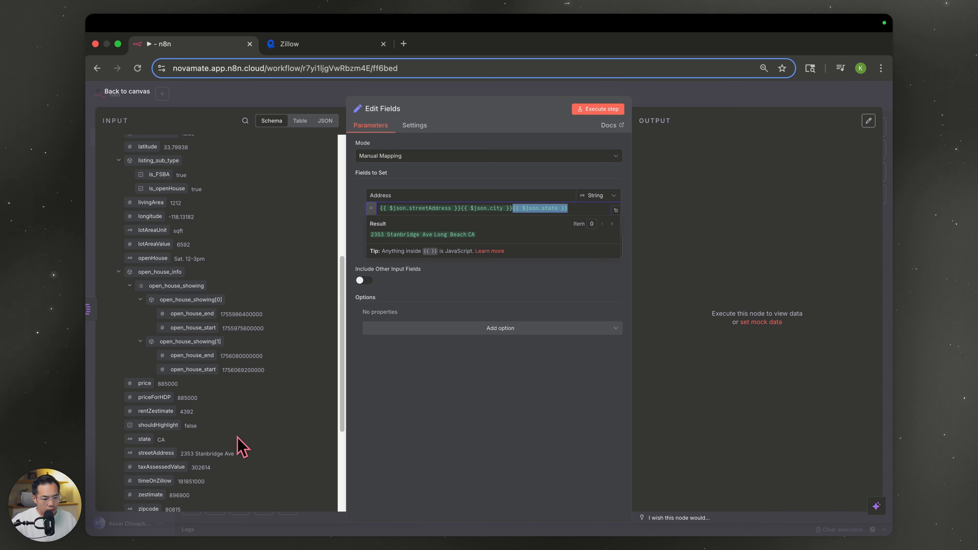
pyautogui.scroll(-4, 241, 446)
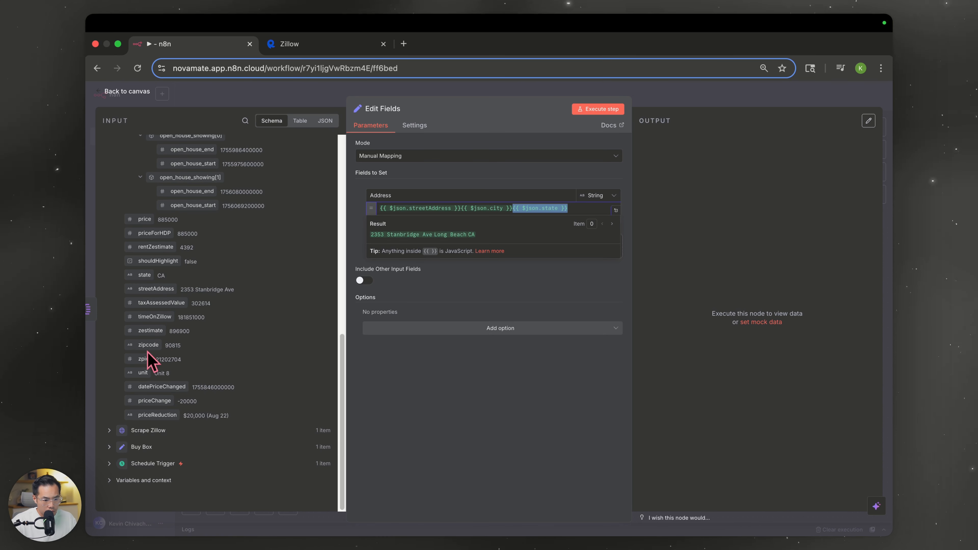
pyautogui.moveTo(143, 345); pyautogui.dragTo(599, 211)
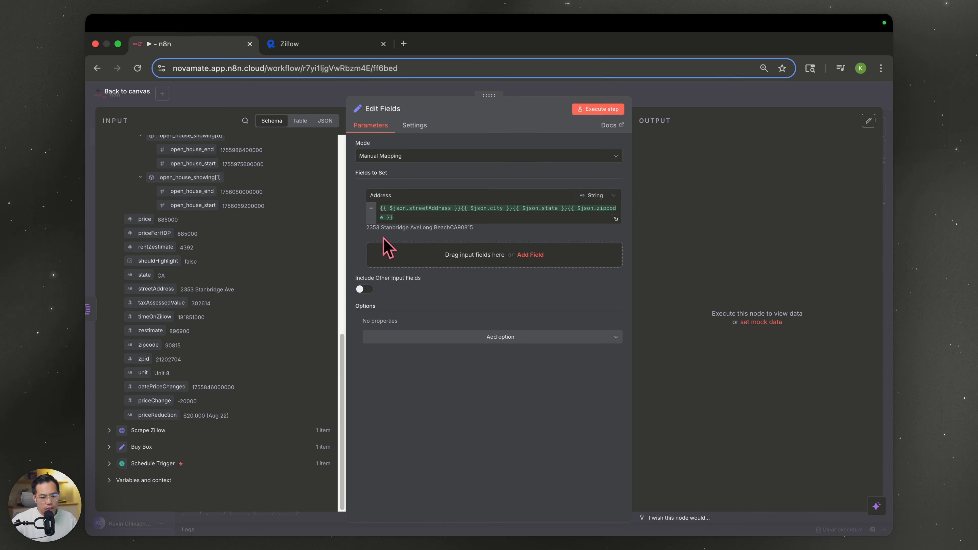
pyautogui.click(461, 209)
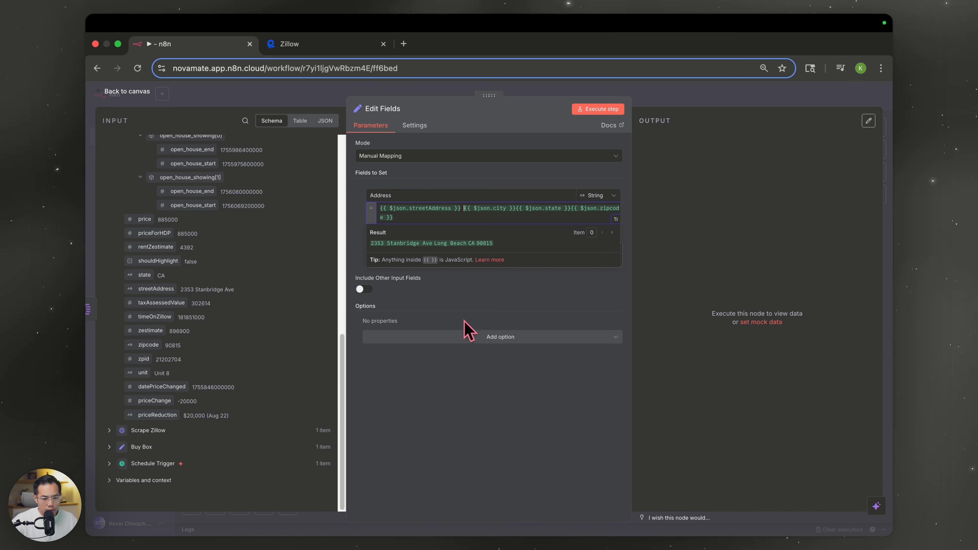
pyautogui.click(516, 209)
pyautogui.click(574, 210)
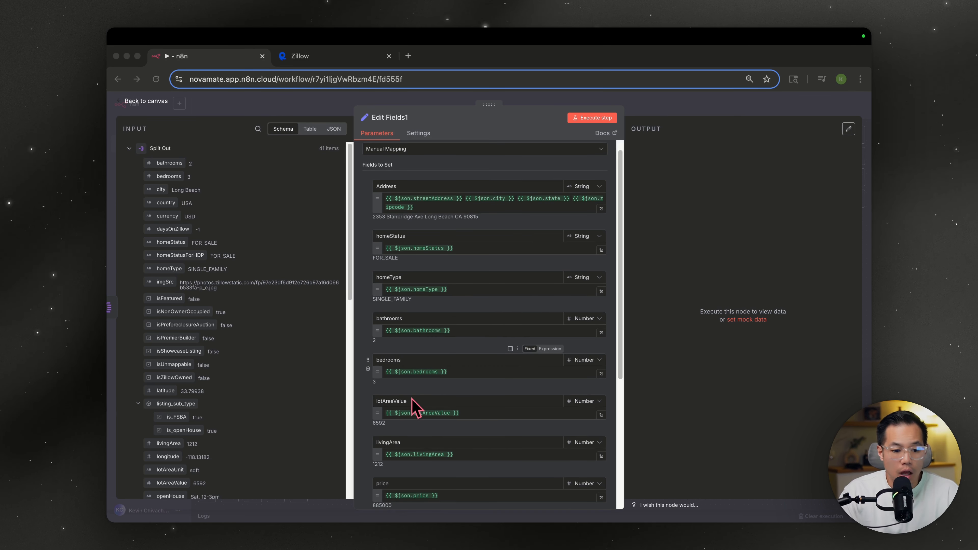
# - Add livingArea as an output field, then remove the duplicate livingArea entry
pyautogui.scroll(-2, 412, 406)
pyautogui.scroll(-2, 401, 414)
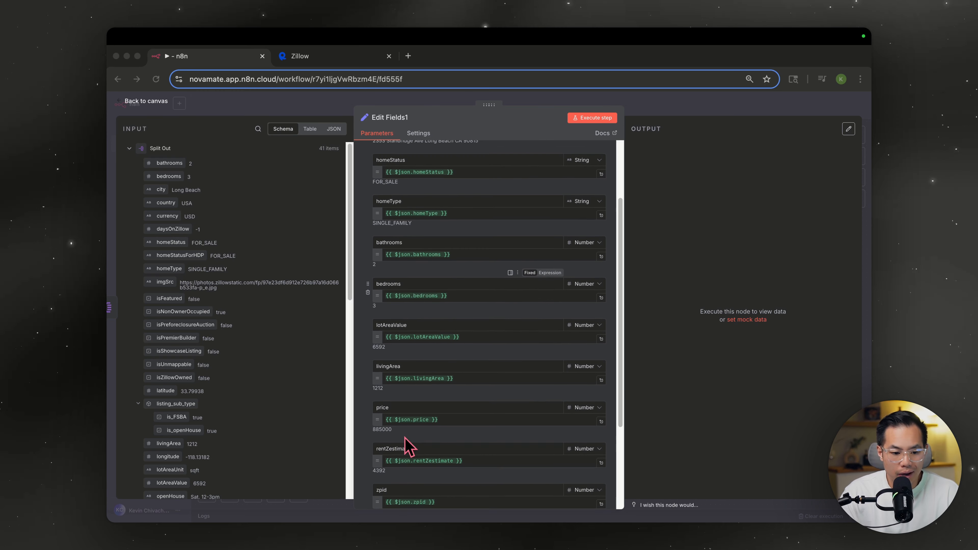
pyautogui.scroll(-3, 399, 452)
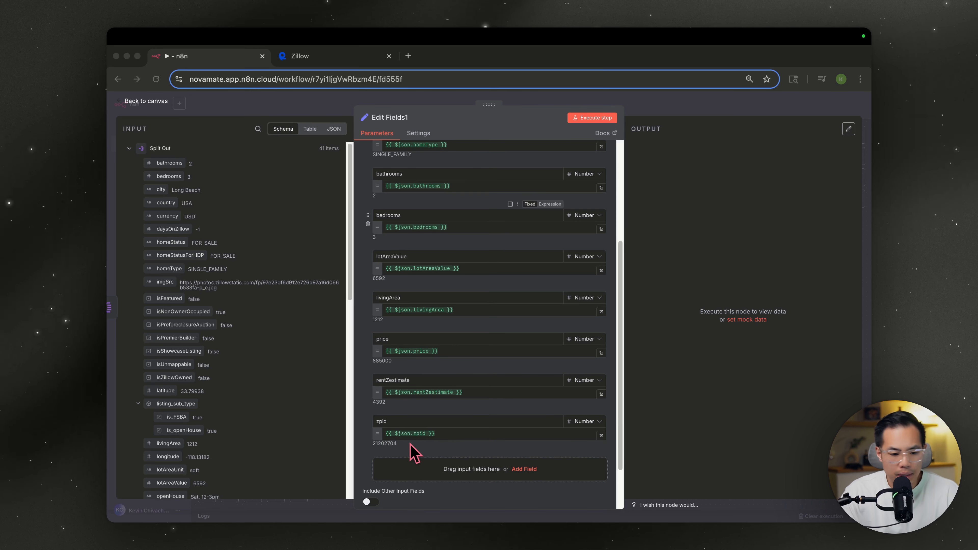
pyautogui.scroll(-3, 149, 354)
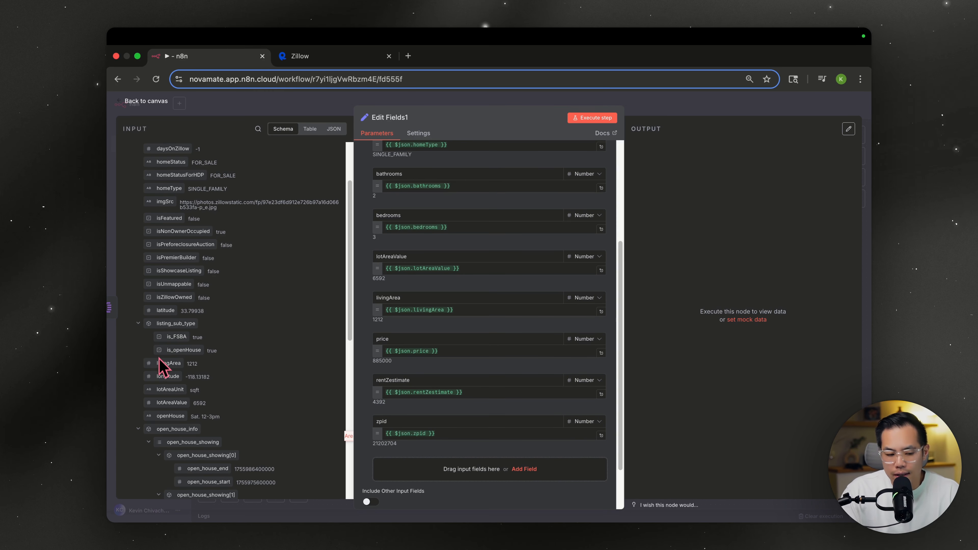
pyautogui.moveTo(146, 363); pyautogui.dragTo(447, 488)
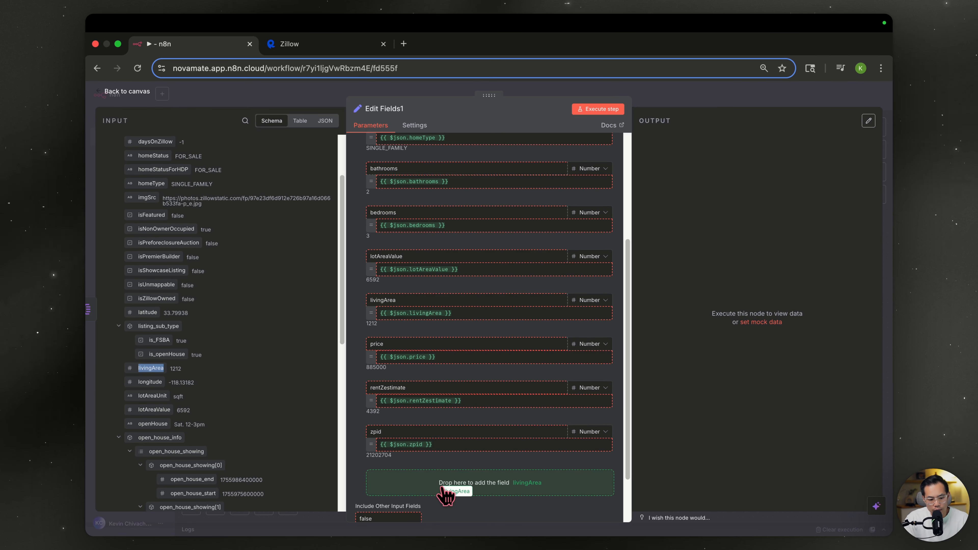
pyautogui.scroll(-1, 431, 474)
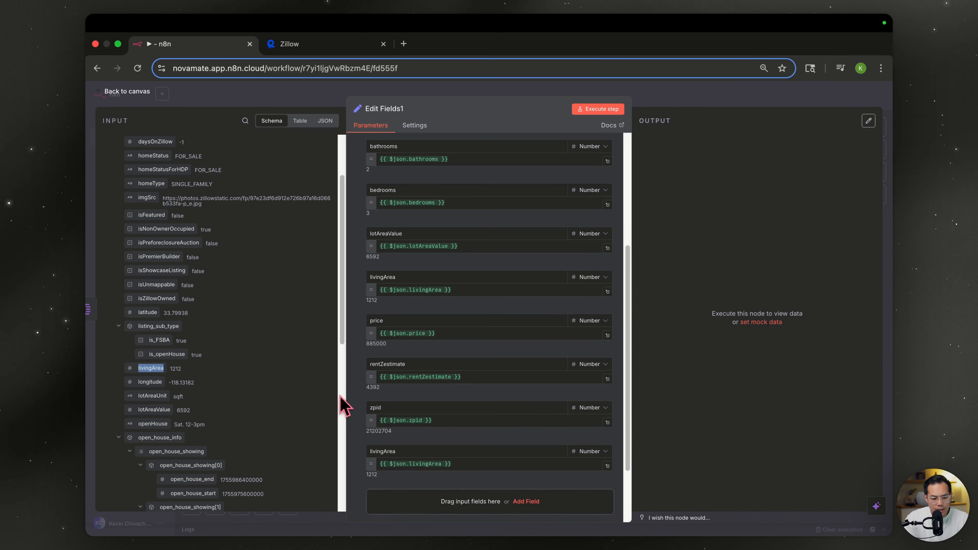
pyautogui.click(359, 465)
pyautogui.scroll(5, 478, 437)
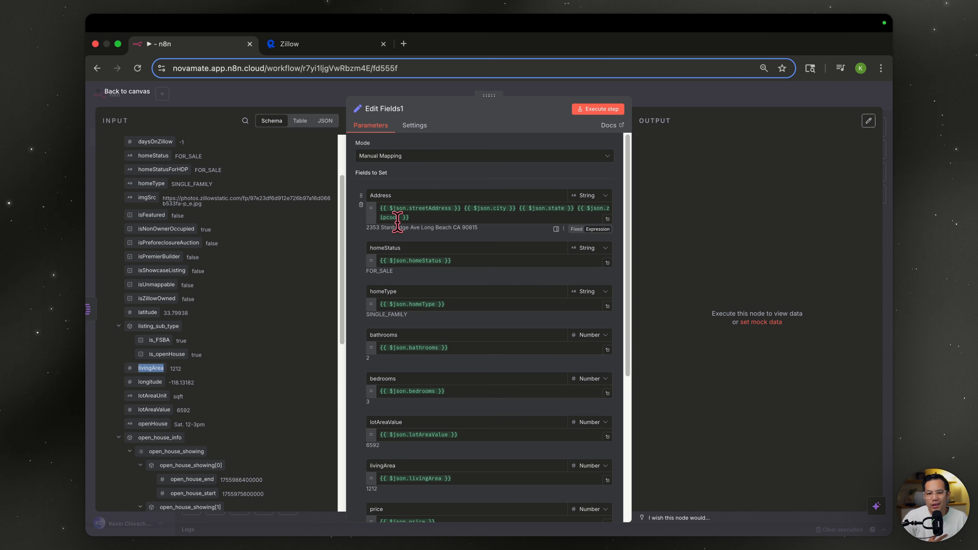
# - Check the combined Address output and rename the node 'Tidy up'
pyautogui.click(464, 210)
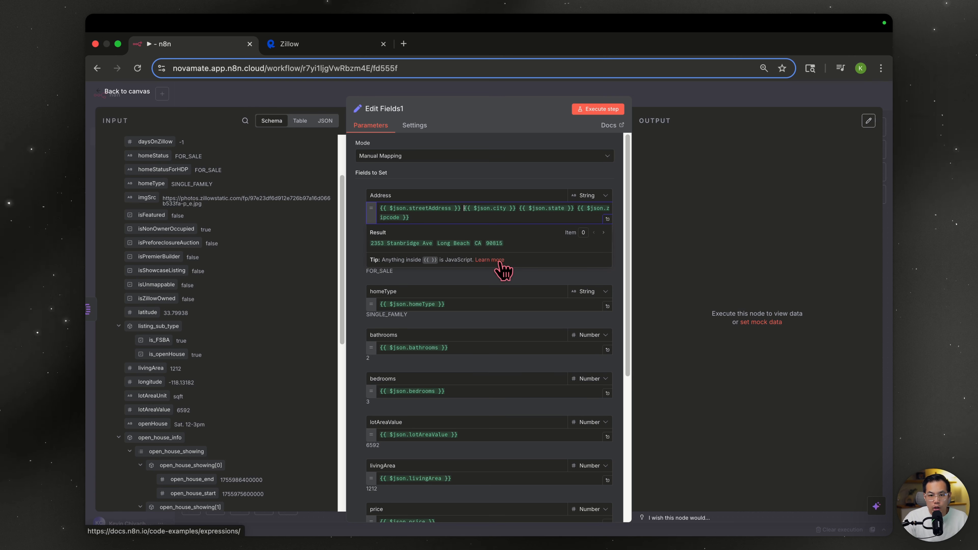
pyautogui.click(499, 281)
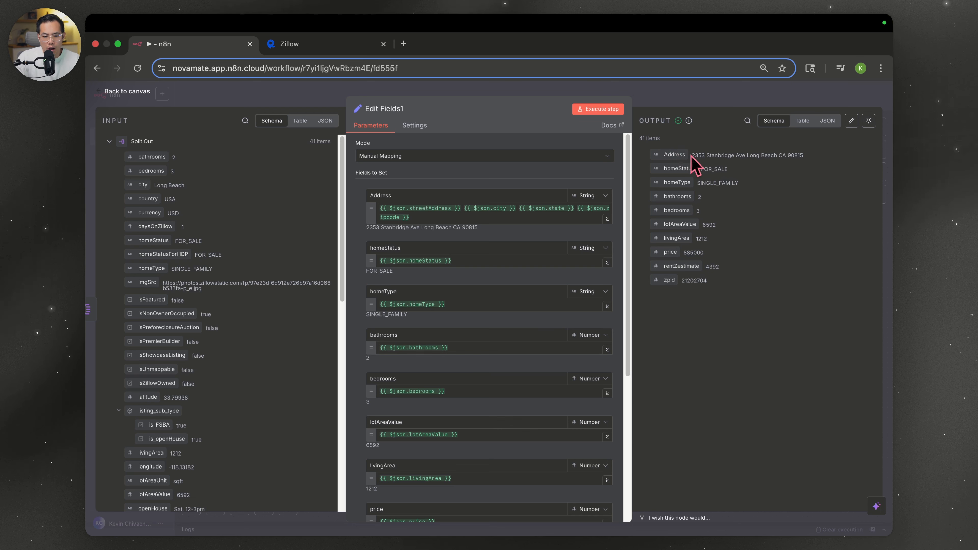
pyautogui.moveTo(692, 156); pyautogui.dragTo(804, 158)
pyautogui.click(805, 158)
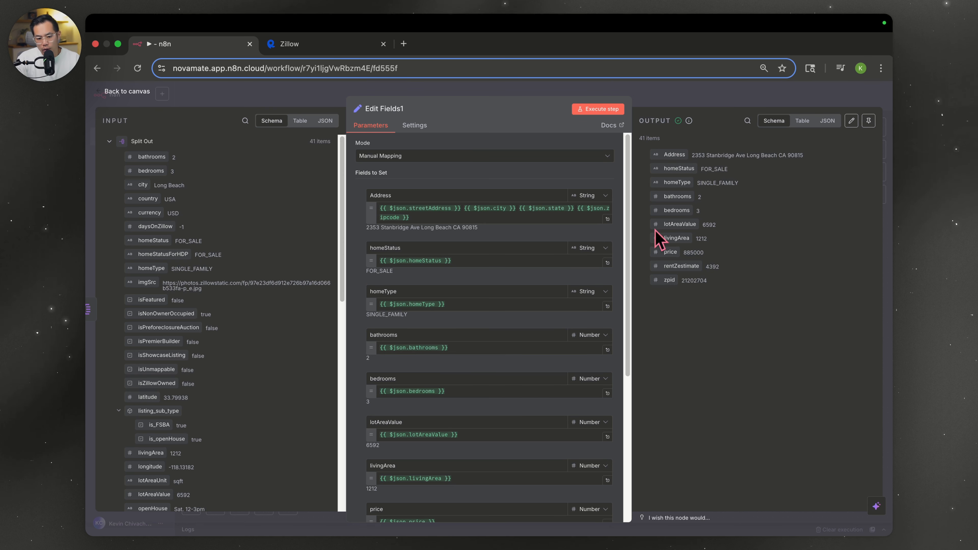
pyautogui.click(389, 109)
pyautogui.write('Tidy up')
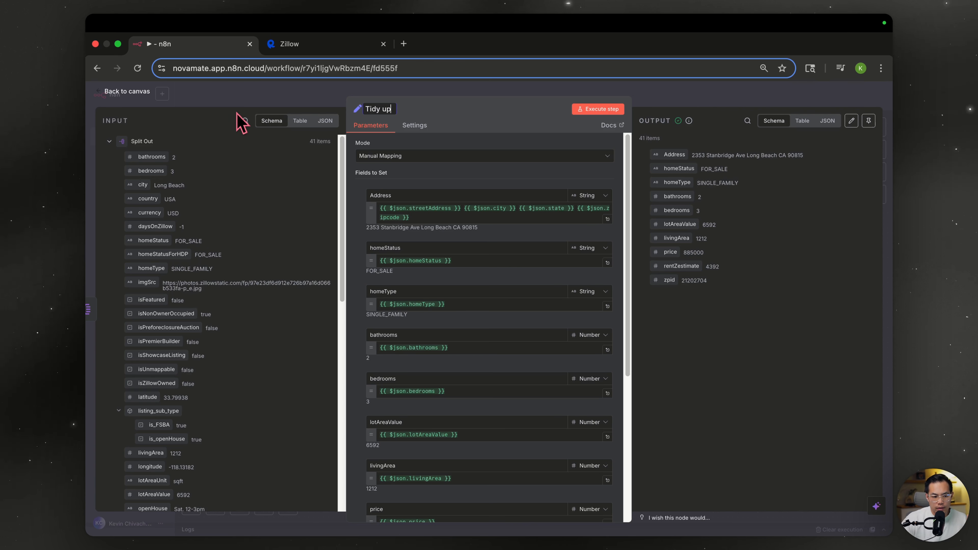
# - Add a Code node after Tidy up
pyautogui.click(706, 104)
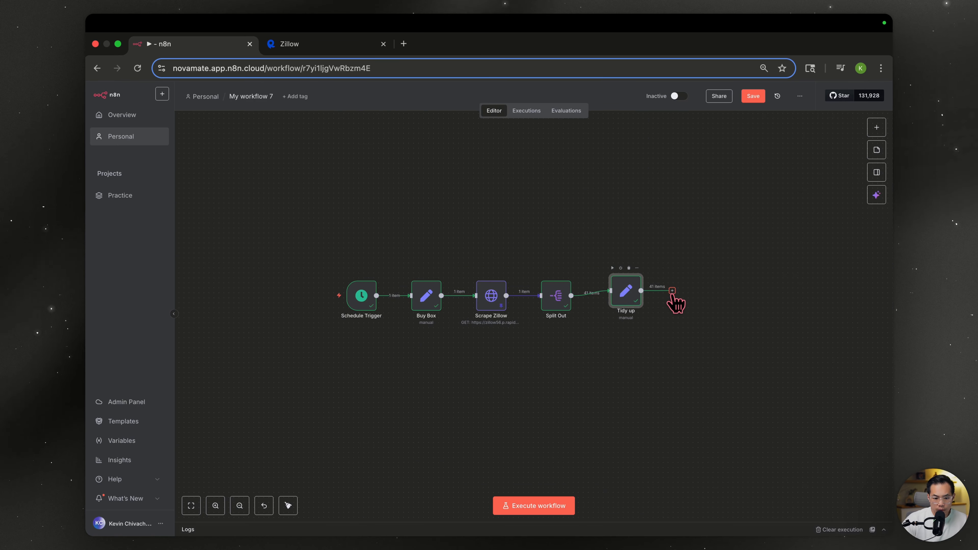
pyautogui.click(672, 291)
pyautogui.write('code')
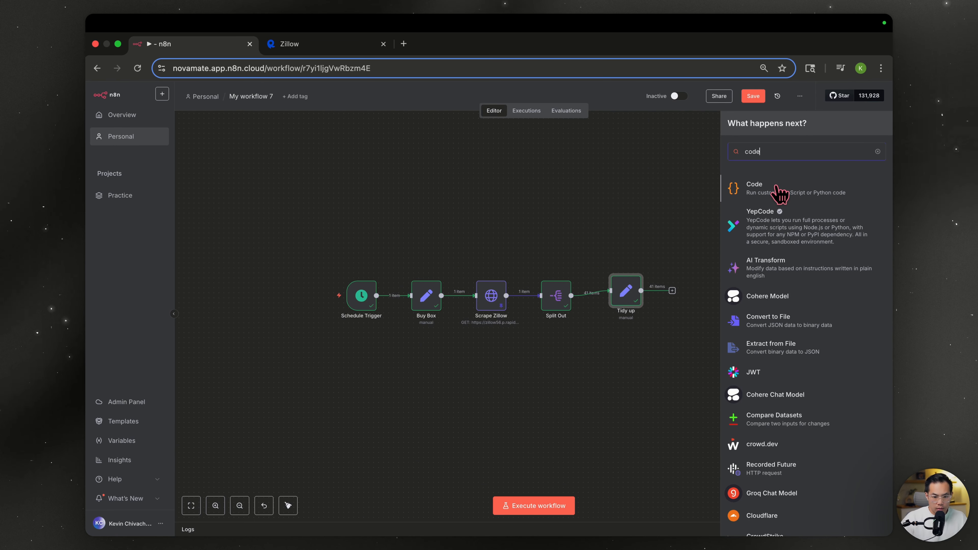
pyautogui.click(779, 191)
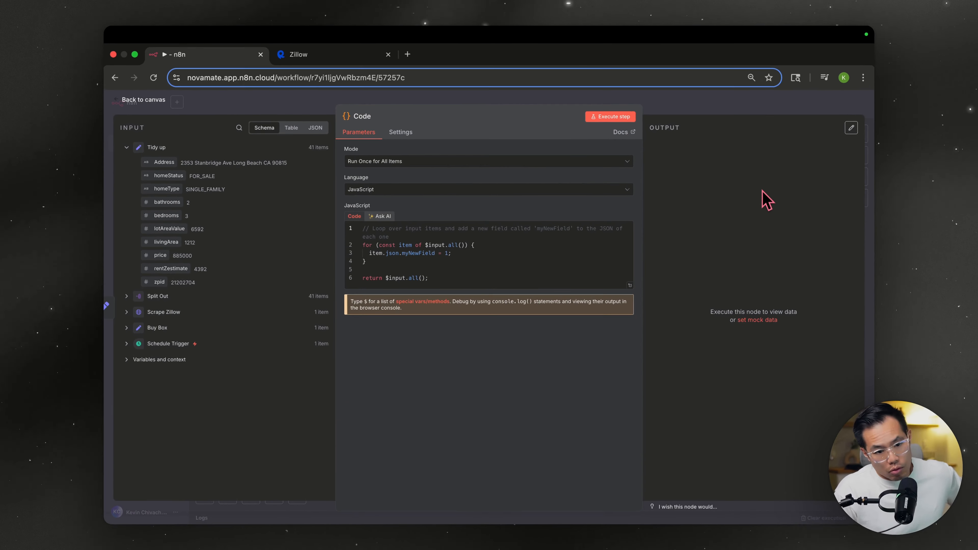
# - Replace the starter code with the pasted script computing CapRate, CashFlow and other investment metrics
pyautogui.click(529, 278)
pyautogui.hotkey('ctrl', 'a')
pyautogui.press('BackSpace')
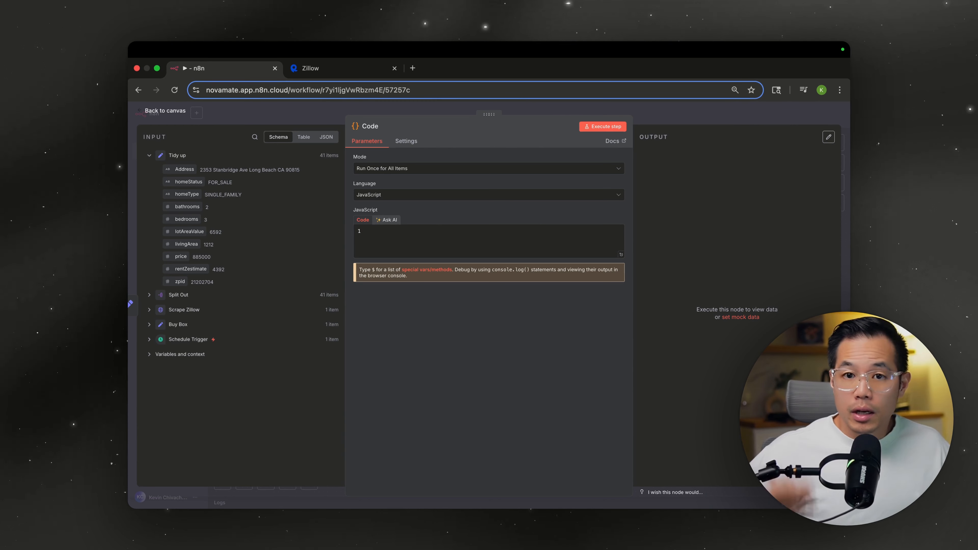
pyautogui.hotkey('ctrl', 'v')
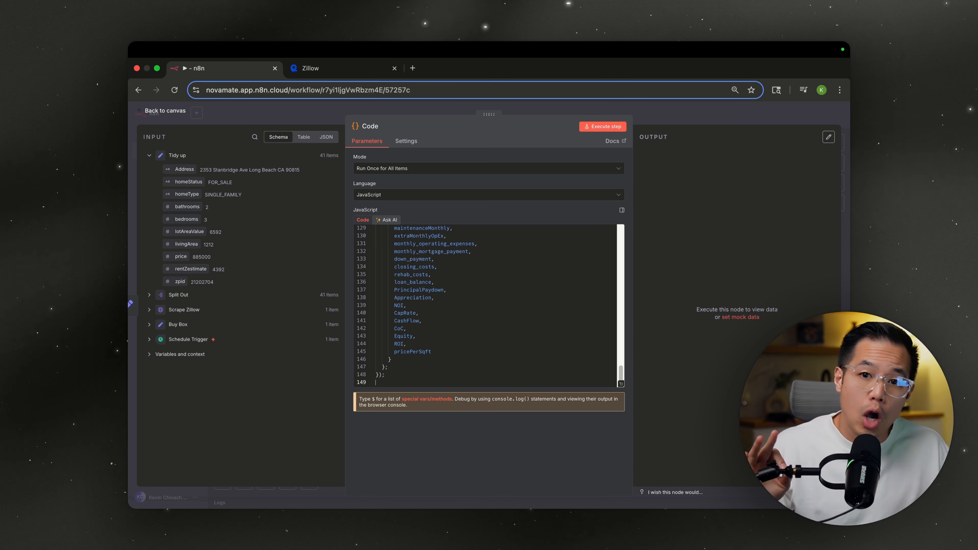
pyautogui.scroll(20, 519, 326)
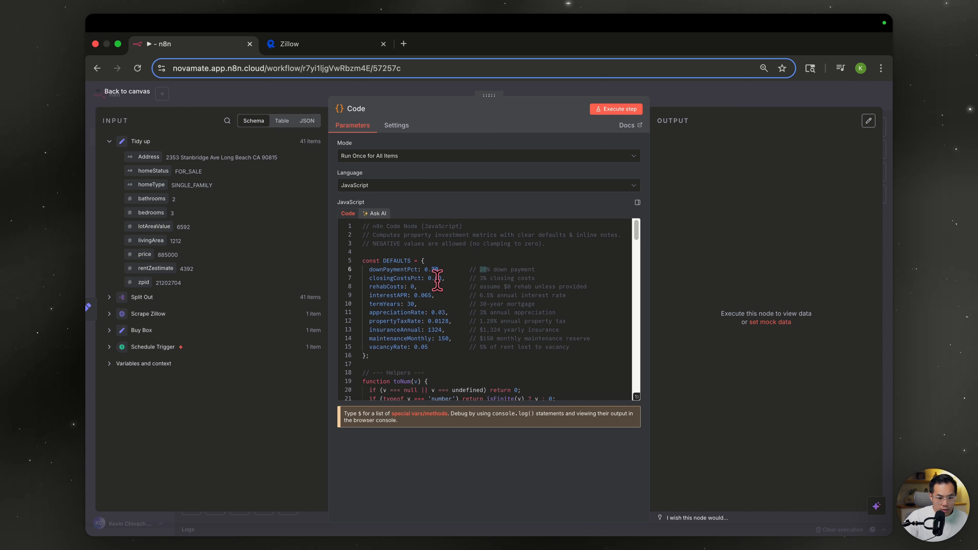
# - Review the script's default assumptions and run the code on all 41 listings
pyautogui.moveTo(473, 268); pyautogui.dragTo(538, 323)
pyautogui.click(537, 320)
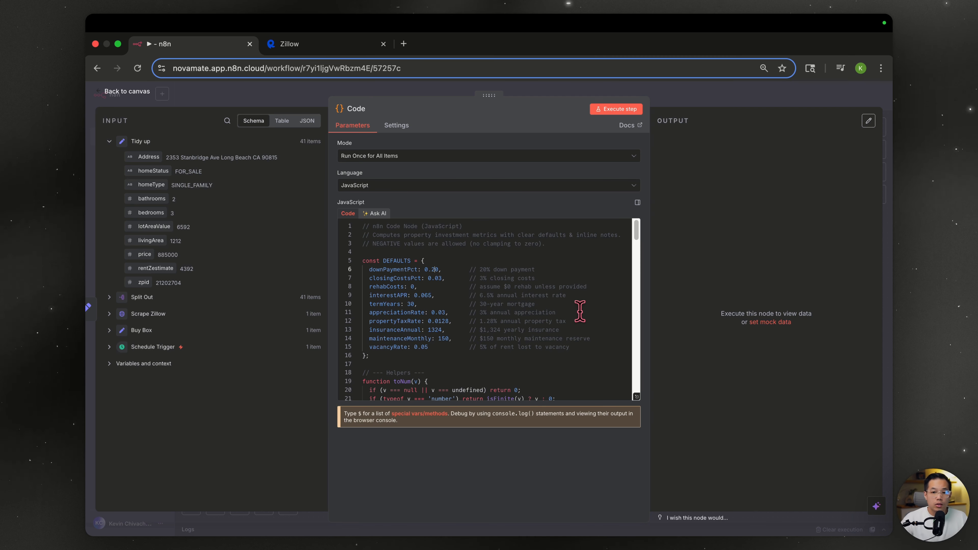
pyautogui.scroll(-2, 577, 330)
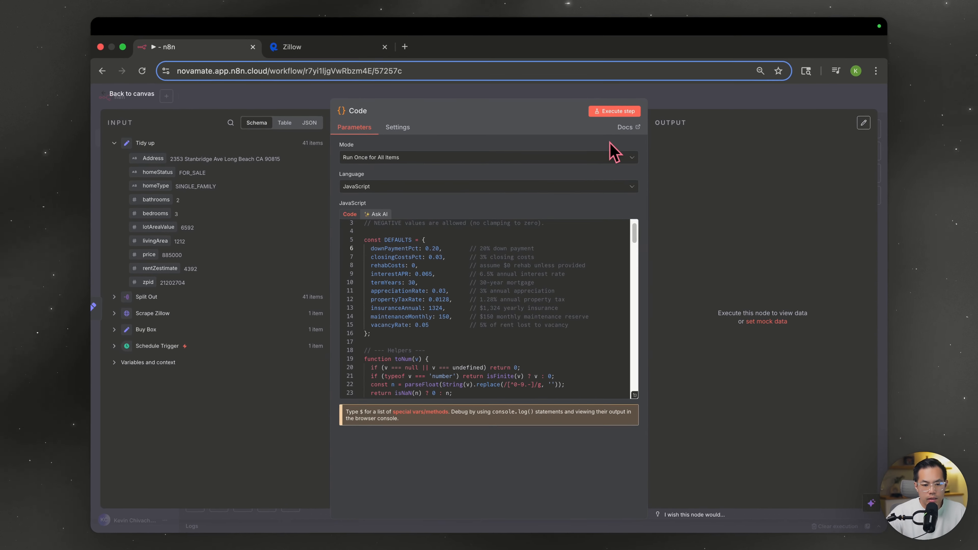
pyautogui.click(620, 111)
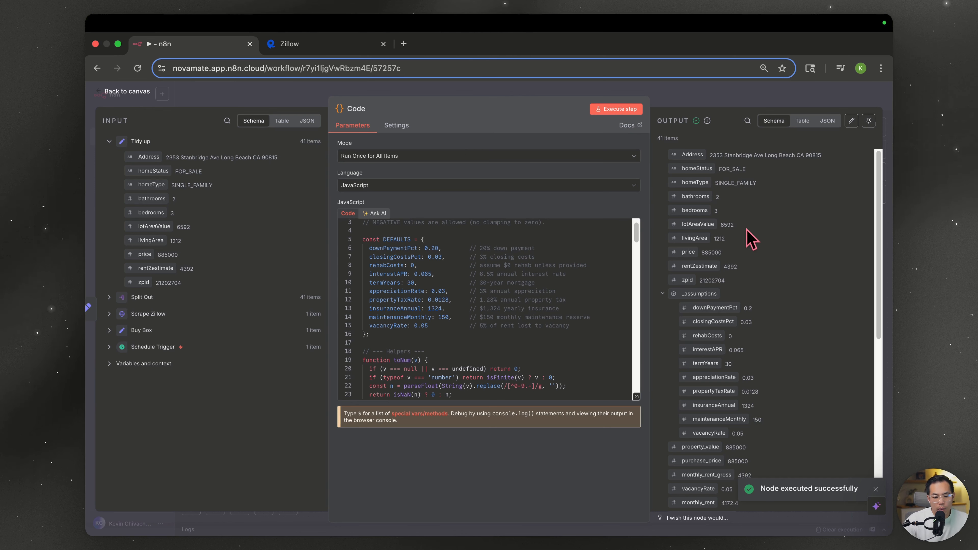
pyautogui.scroll(-1, 761, 270)
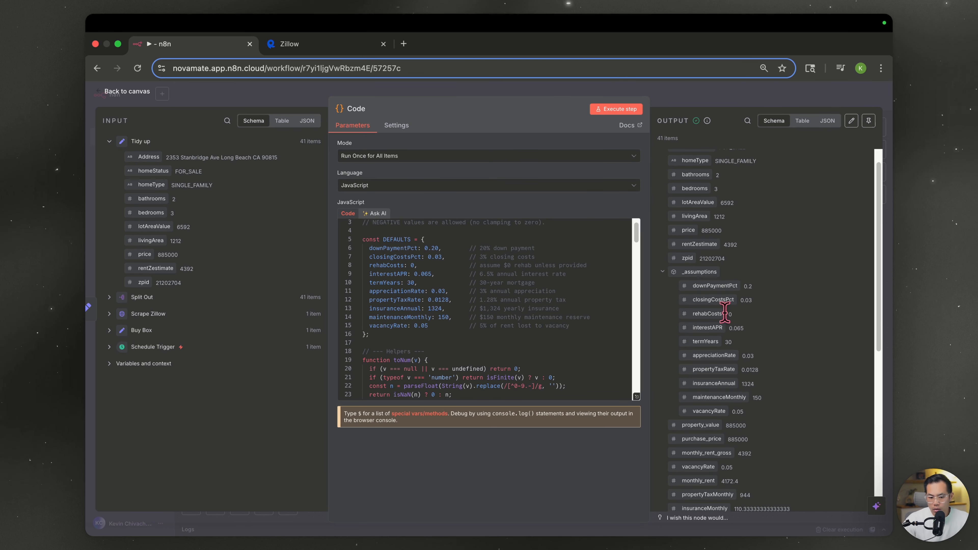
pyautogui.scroll(-5, 703, 351)
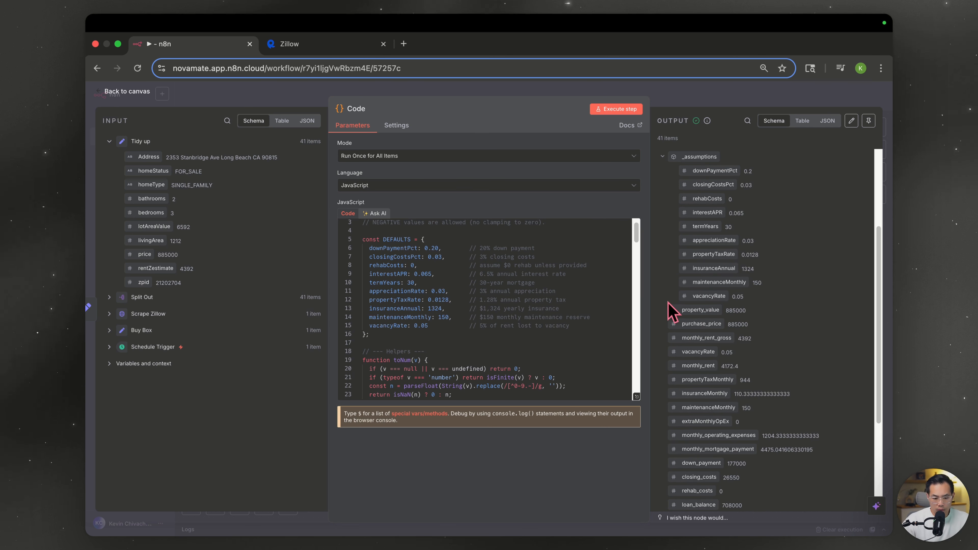
pyautogui.scroll(-6, 712, 385)
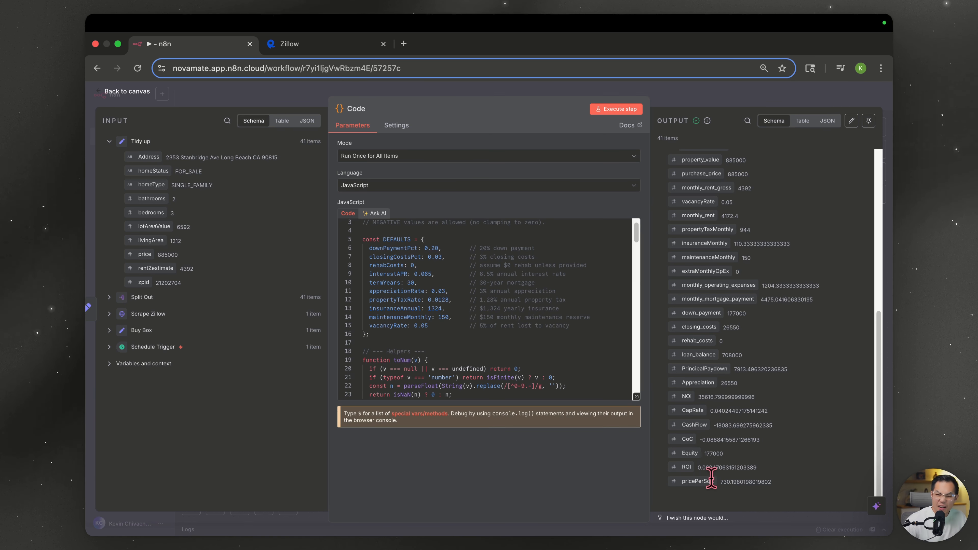
# - Rename the code step 'Investor Calculator'
pyautogui.click(353, 109)
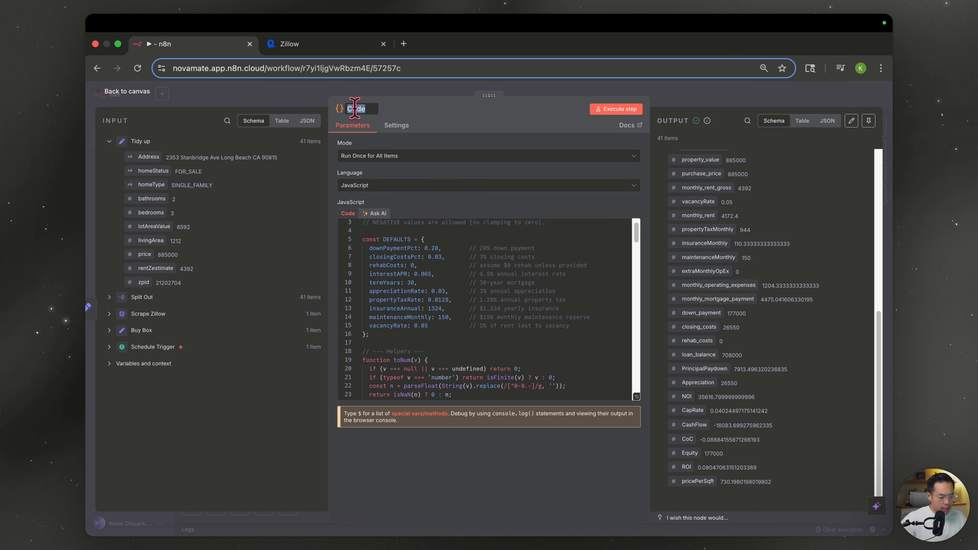
pyautogui.write('INve')
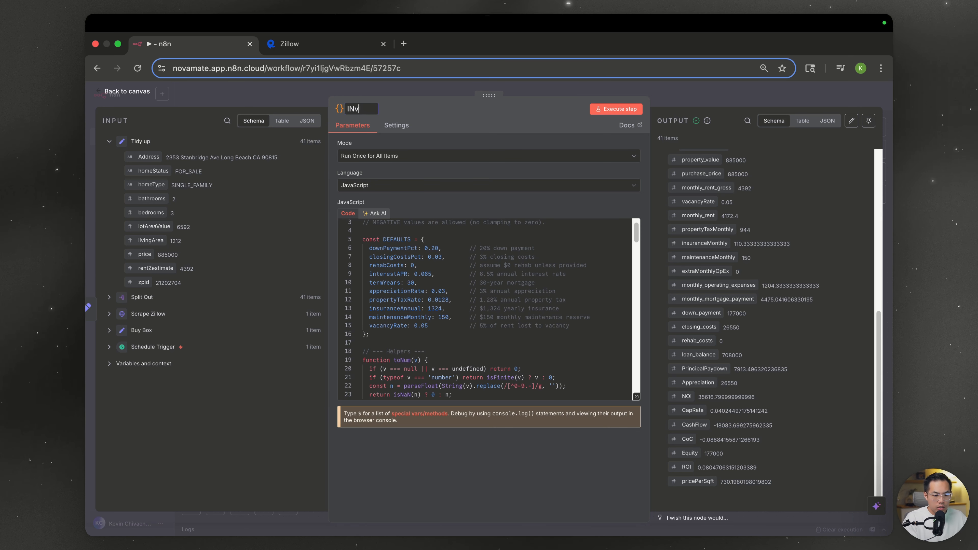
pyautogui.write('stor Calculator')
pyautogui.click(215, 510)
pyautogui.click(215, 510)
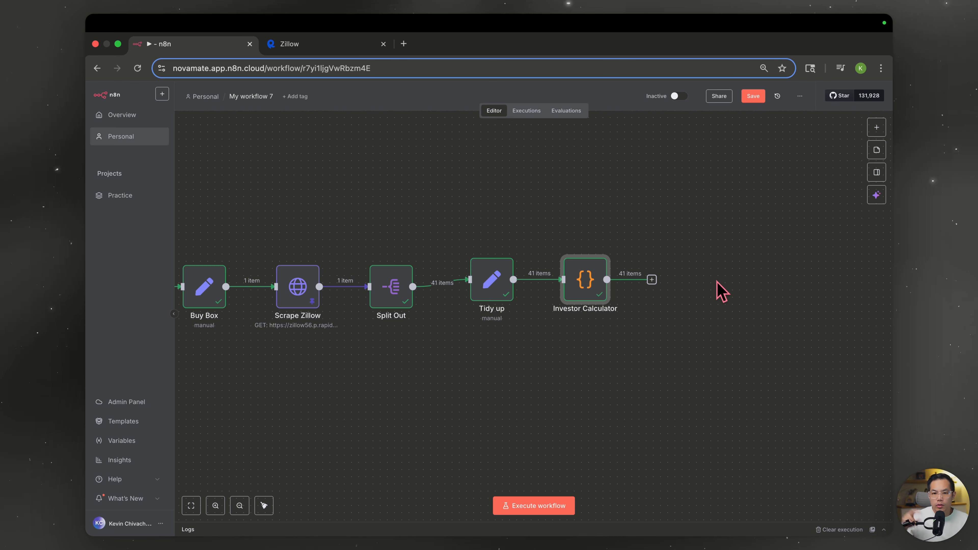
# - Add a Sort node after Investor Calculator ordering listings by CapRate descending, and run it
pyautogui.click(651, 280)
pyautogui.write('sort')
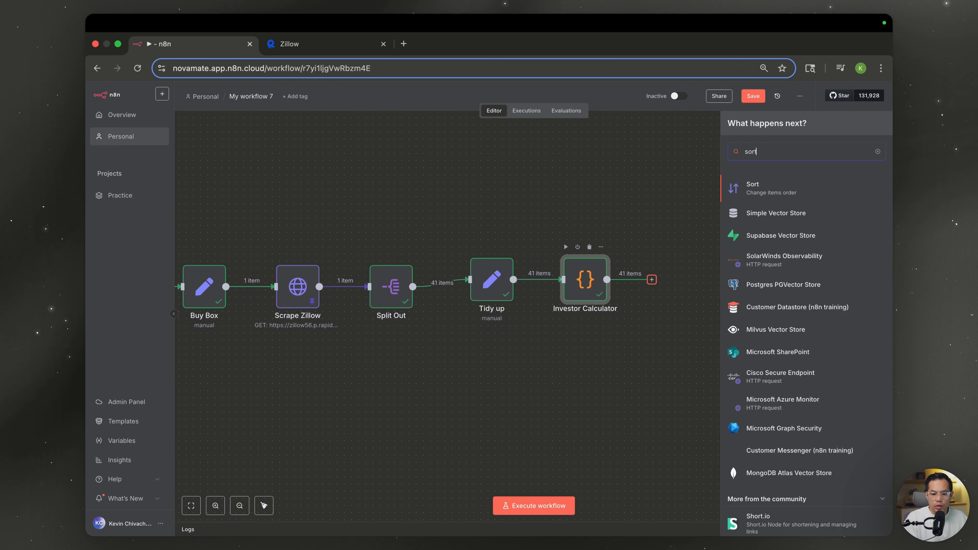
pyautogui.press('Return')
pyautogui.click(496, 202)
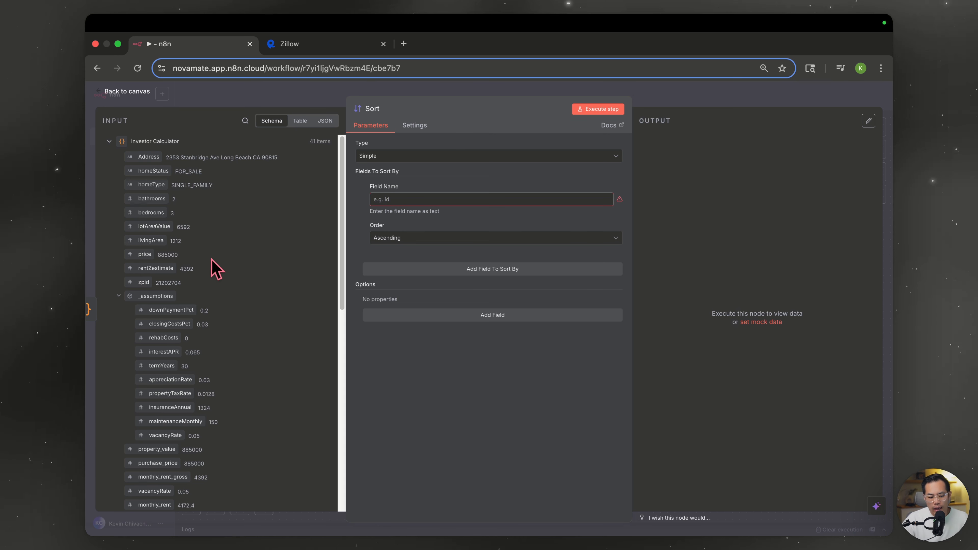
pyautogui.scroll(-15, 217, 269)
pyautogui.moveTo(149, 311); pyautogui.dragTo(422, 200)
pyautogui.click(422, 238)
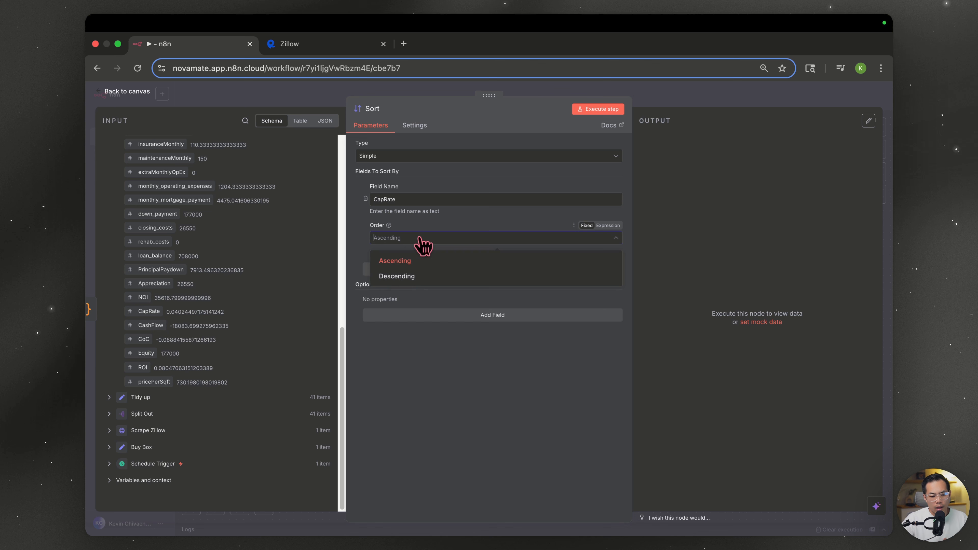
pyautogui.click(406, 277)
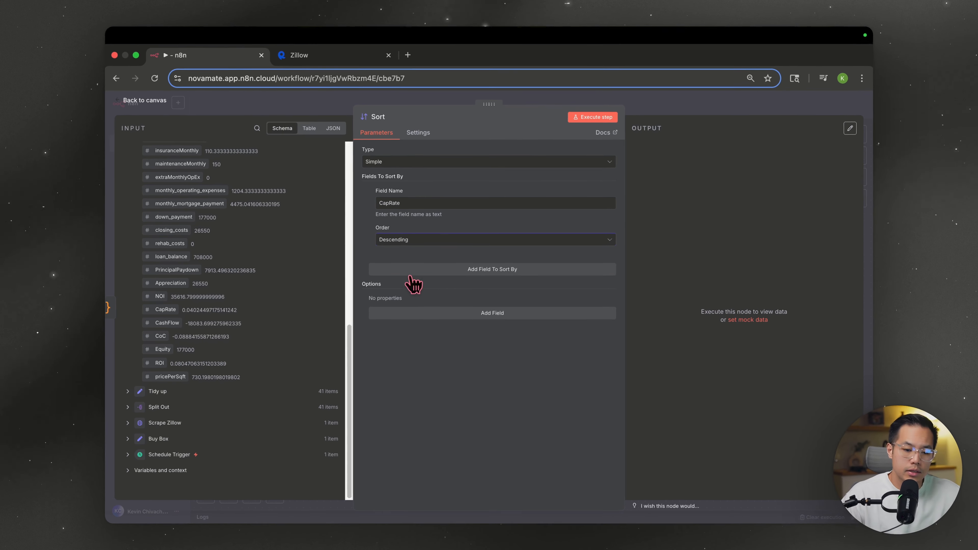
pyautogui.click(607, 111)
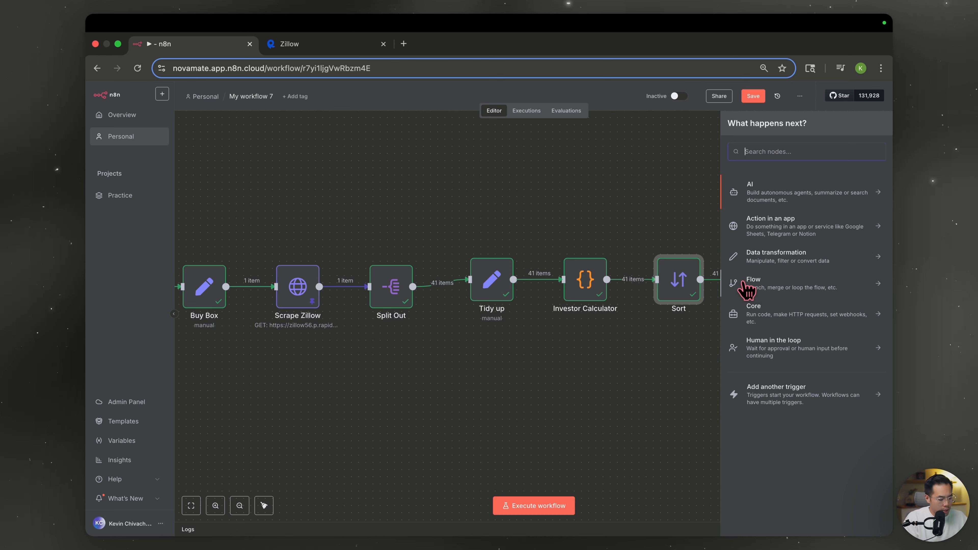
# - Add a Limit node after Sort with Max Items 10, run it, and close it
pyautogui.write('limit')
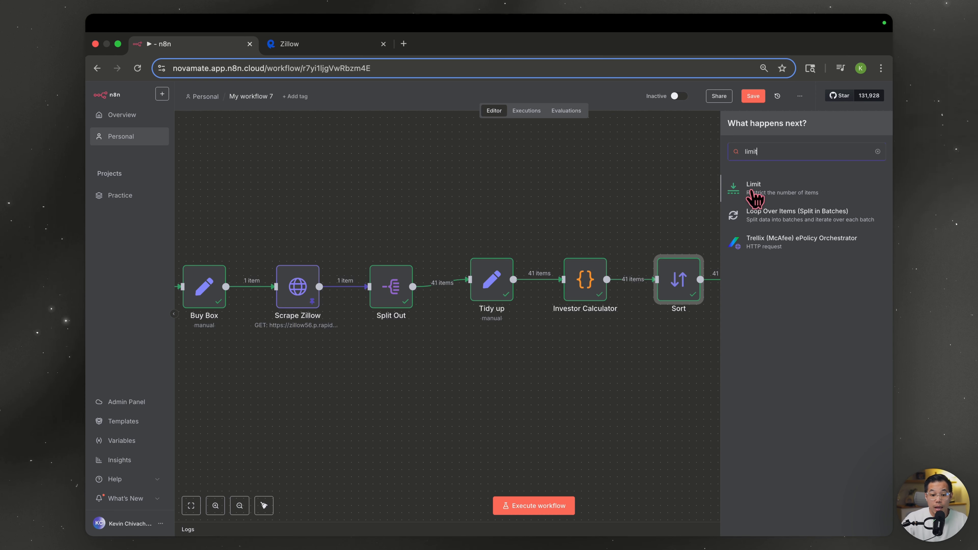
pyautogui.click(753, 191)
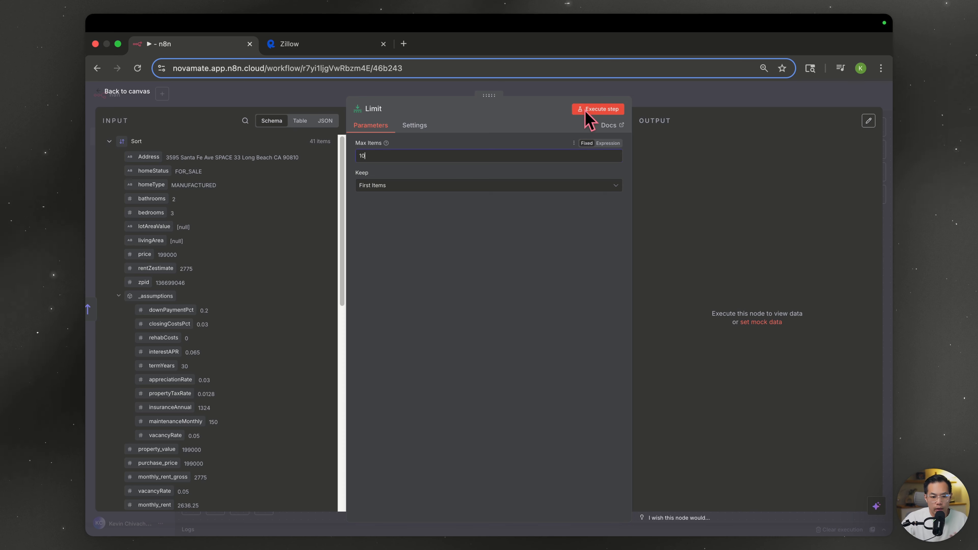
pyautogui.click(598, 109)
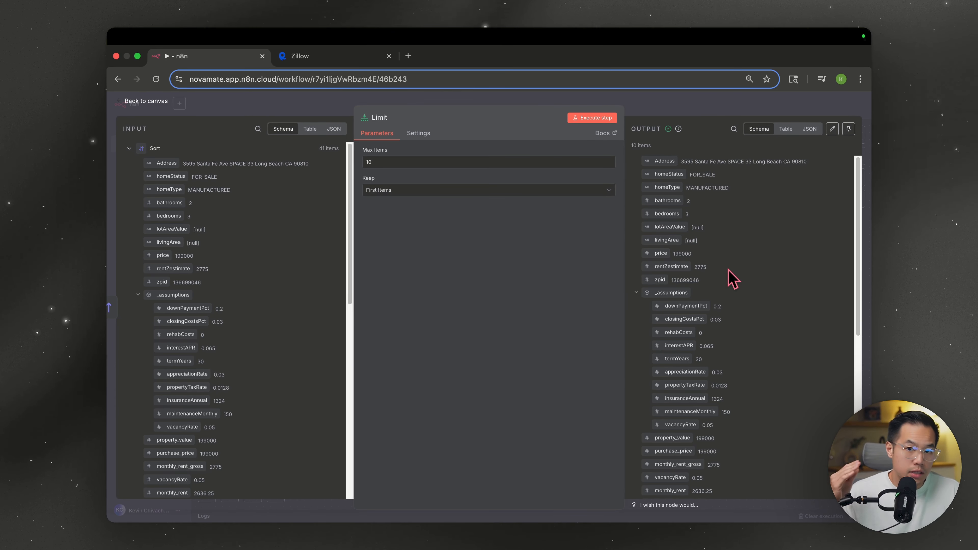
pyautogui.press('Escape')
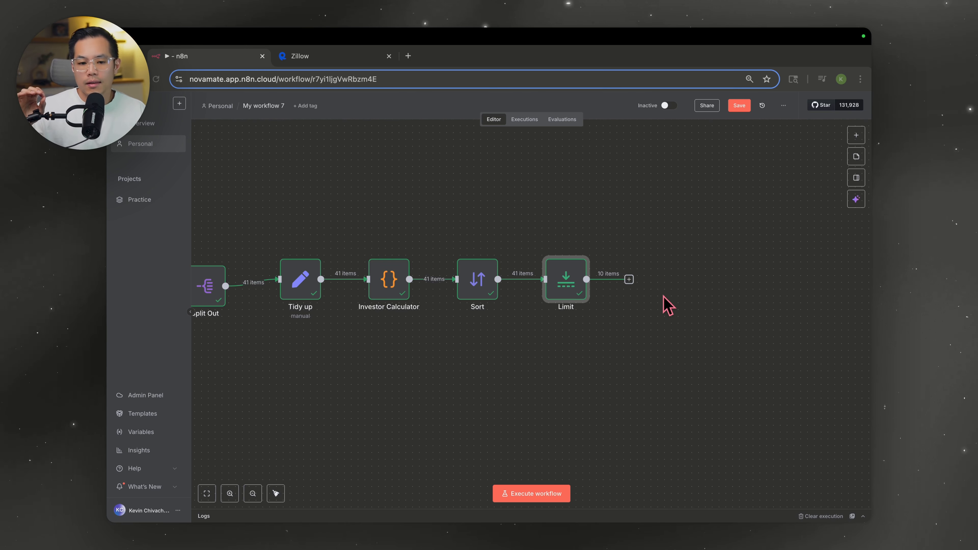
# - Add an Airtable 'Create or update a record' node after Limit
pyautogui.click(636, 280)
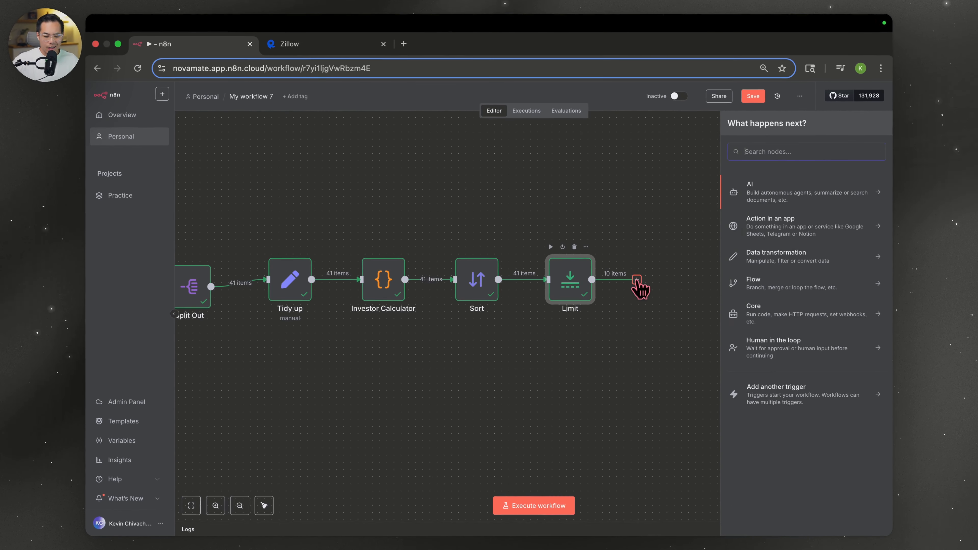
pyautogui.write('air')
pyautogui.click(786, 236)
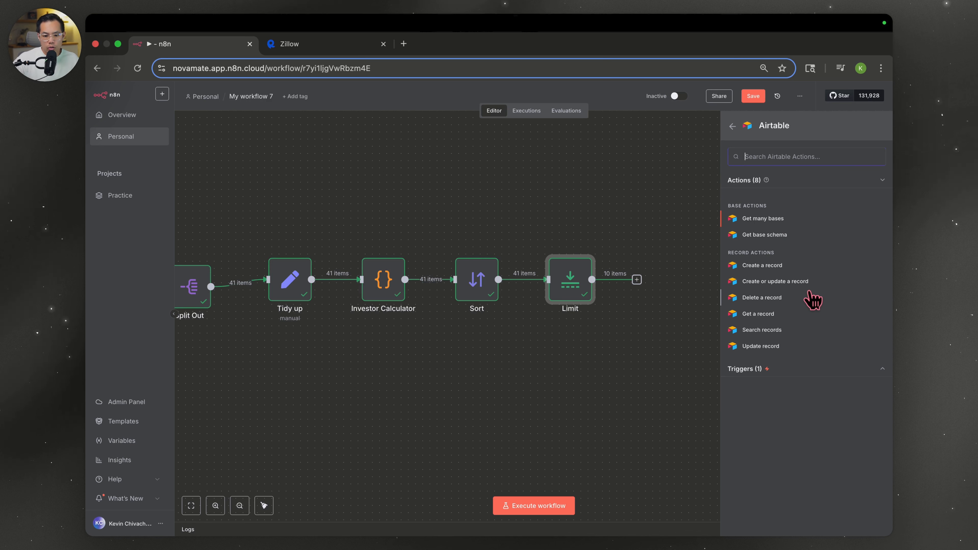
pyautogui.click(801, 283)
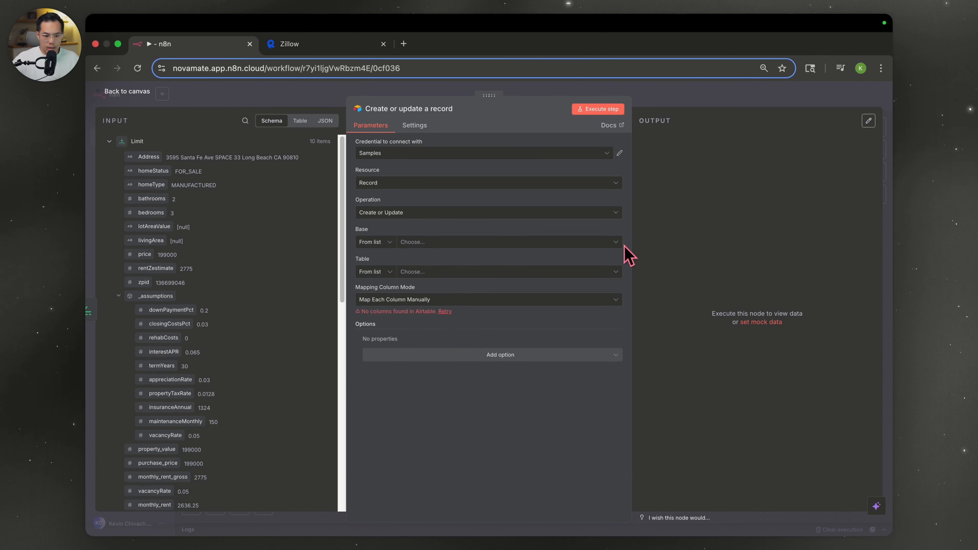
# - Start creating a new Airtable credential and open a new browser tab
pyautogui.click(537, 160)
pyautogui.click(476, 222)
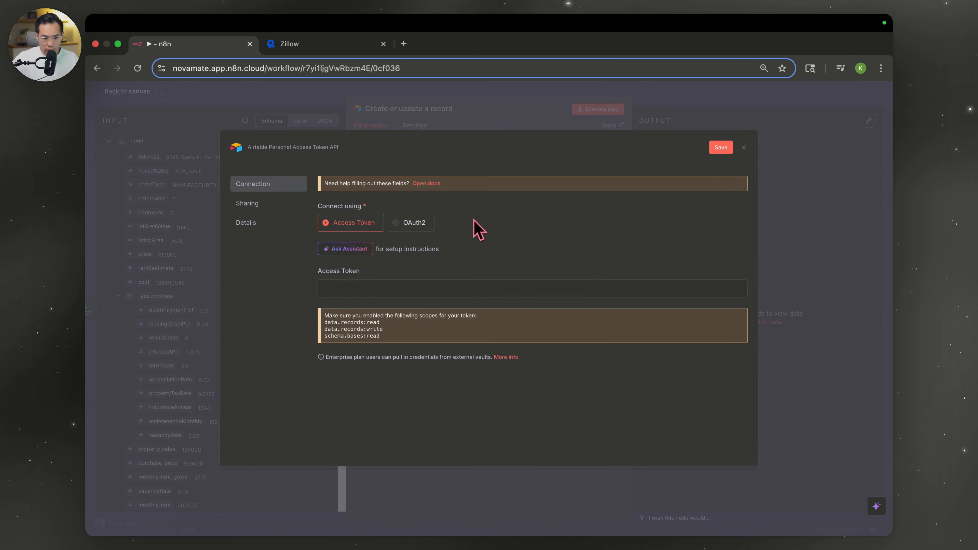
pyautogui.click(404, 43)
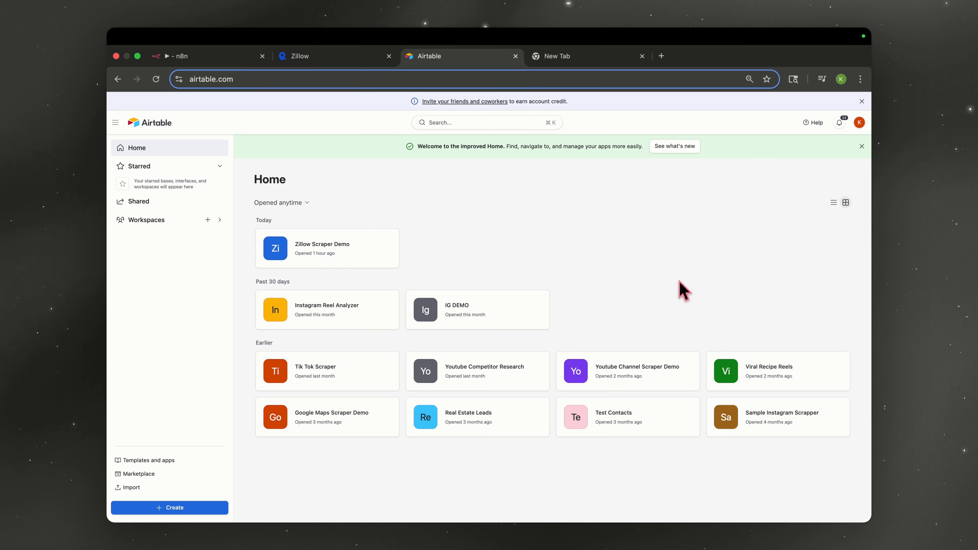
# - Create a blank Airtable base and delete its three sample records and extra fields
pyautogui.click(171, 507)
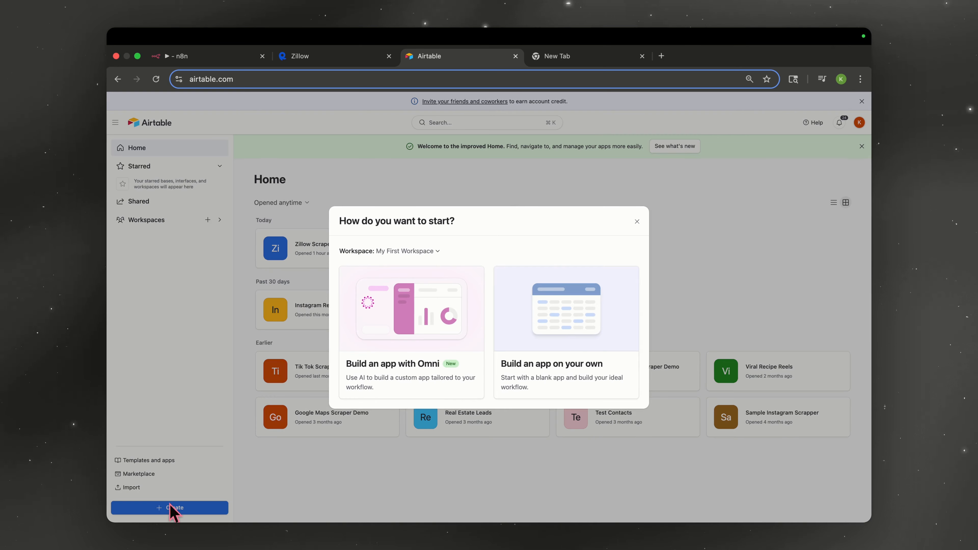
pyautogui.click(573, 346)
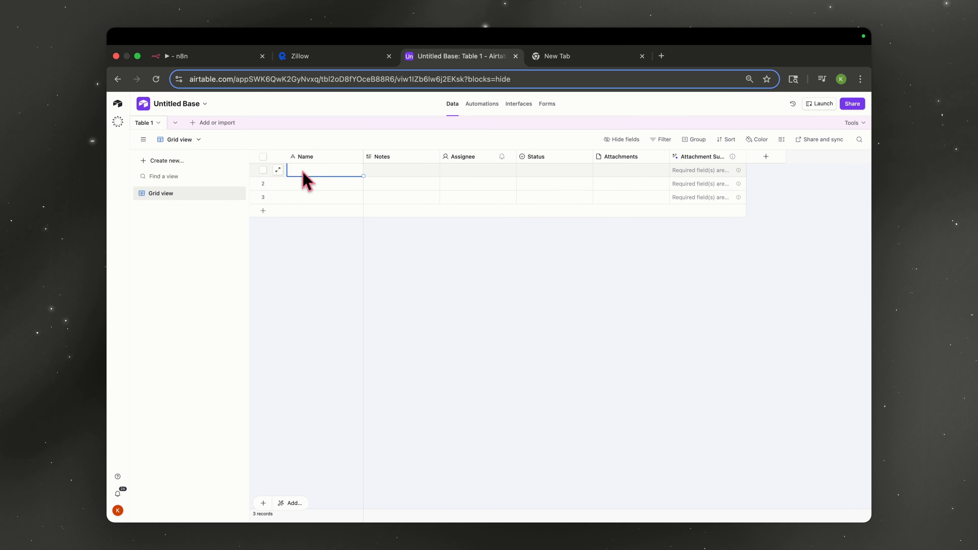
pyautogui.moveTo(303, 172); pyautogui.dragTo(718, 197)
pyautogui.rightClick(718, 195)
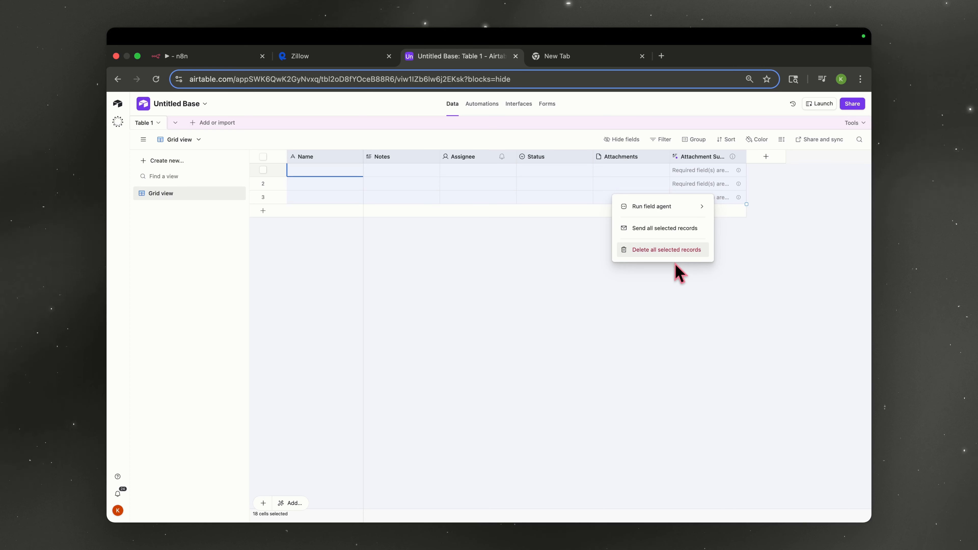
pyautogui.click(676, 250)
pyautogui.rightClick(349, 158)
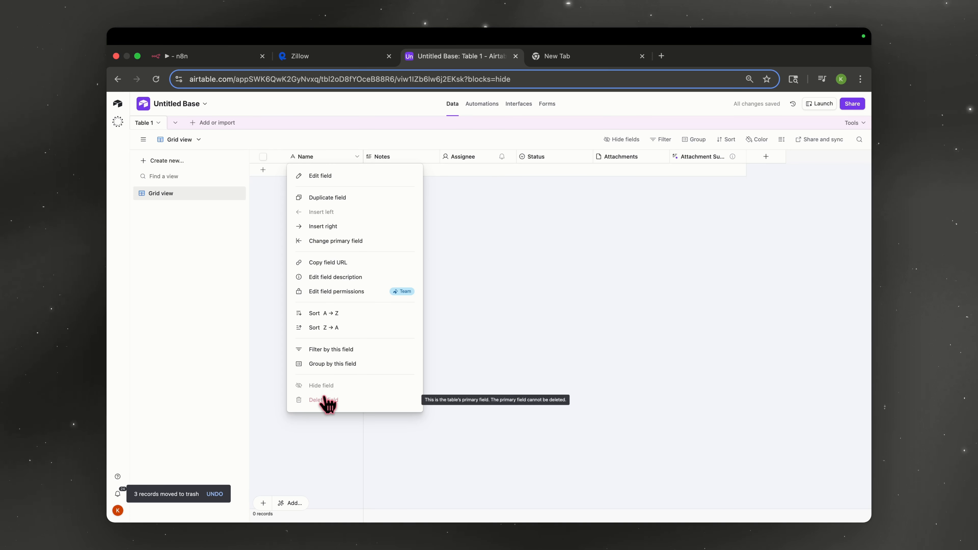
pyautogui.click(423, 253)
pyautogui.rightClick(348, 157)
pyautogui.click(458, 179)
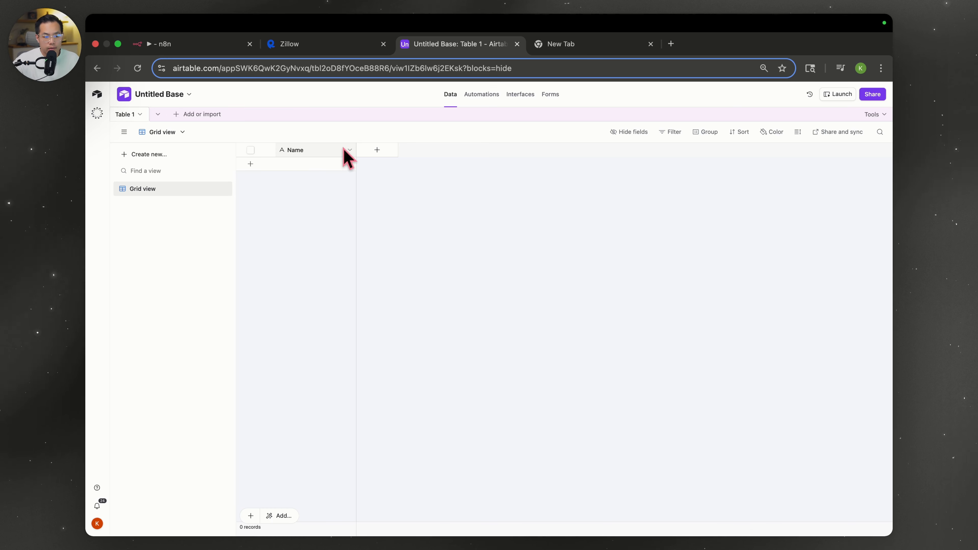
# - Rename the Name field to Address and add a new Number field
pyautogui.click(350, 151)
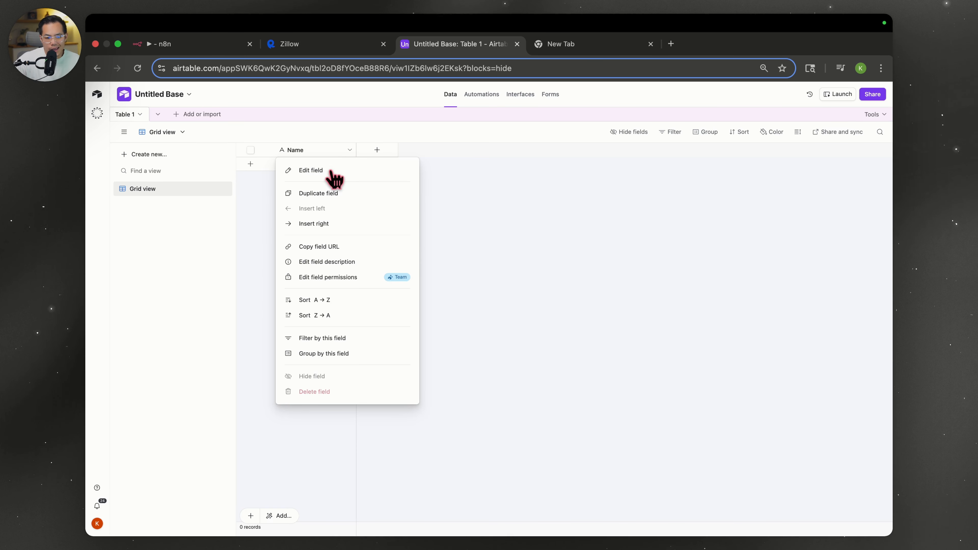
pyautogui.click(310, 170)
pyautogui.write('Address')
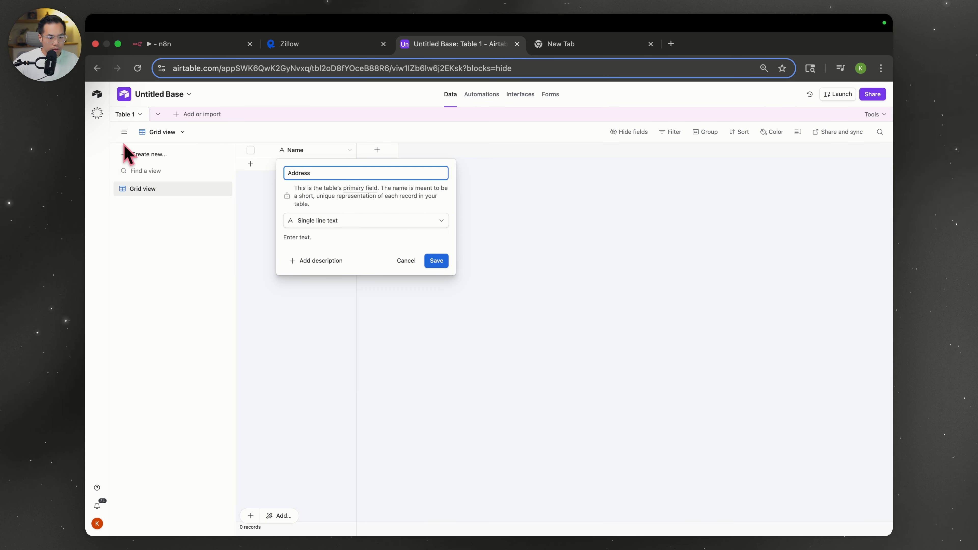
pyautogui.press('Return')
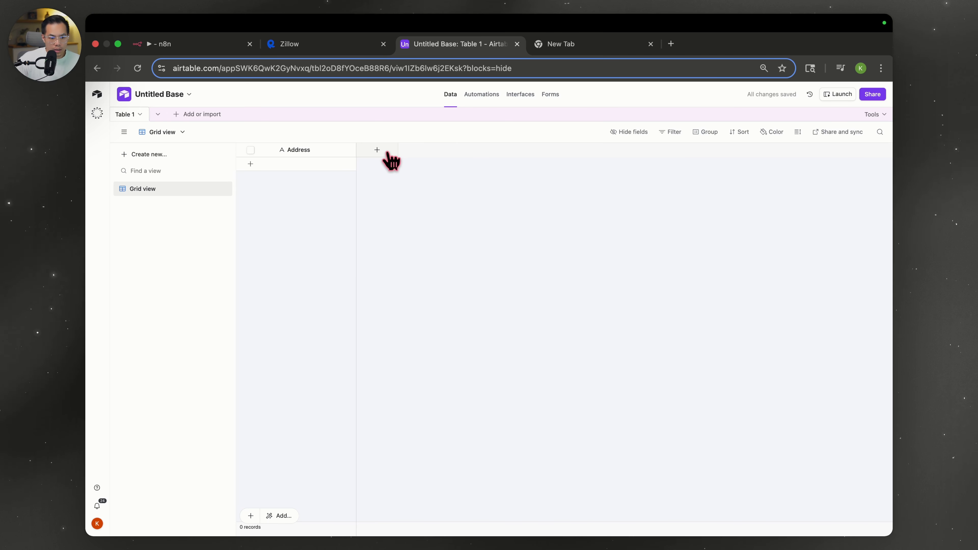
pyautogui.click(377, 151)
pyautogui.write('number')
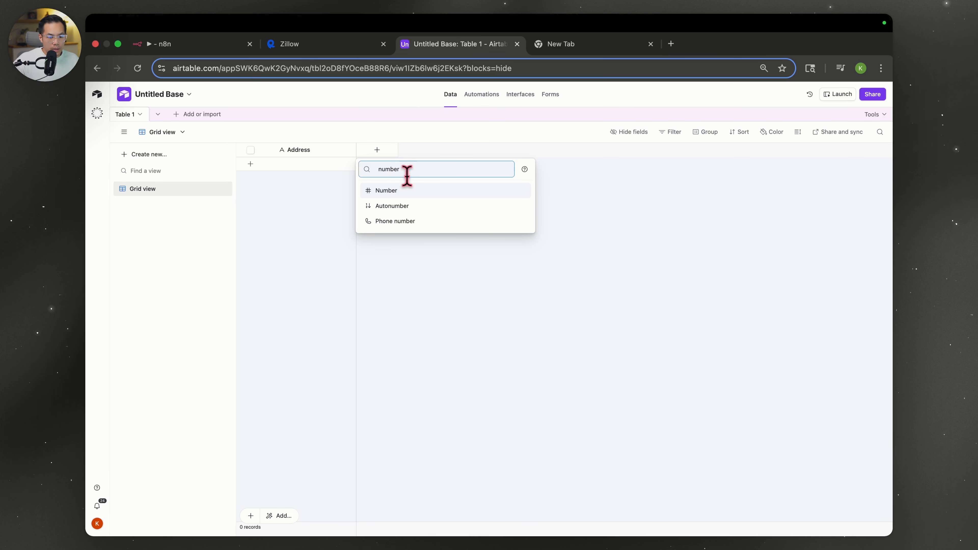
pyautogui.click(404, 190)
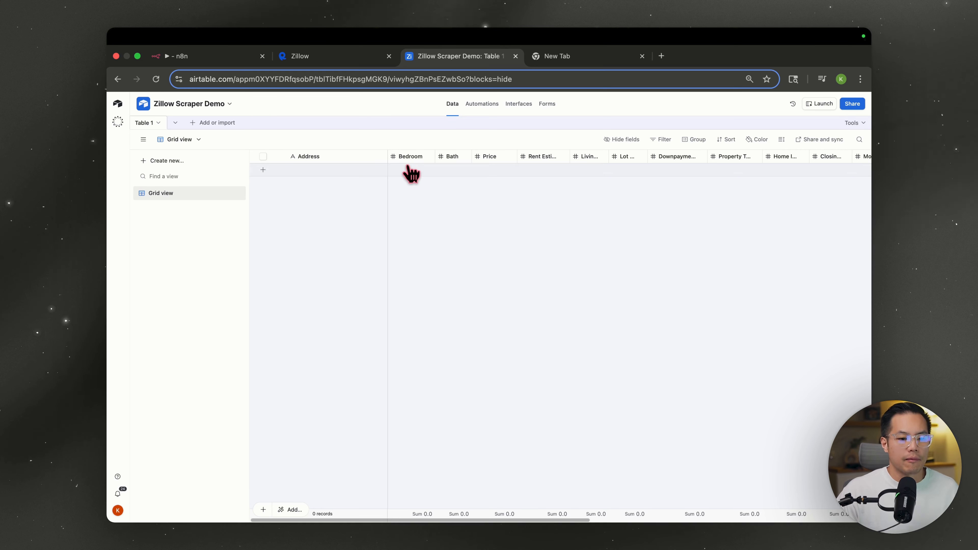
# - Widen the Home Insurance and Closing Cost columns and scroll across the table's fields
pyautogui.moveTo(569, 156); pyautogui.dragTo(722, 156)
pyautogui.hscroll(2, 578, 182)
pyautogui.hscroll(1, 576, 204)
pyautogui.hscroll(1, 597, 178)
pyautogui.hscroll(2, 624, 198)
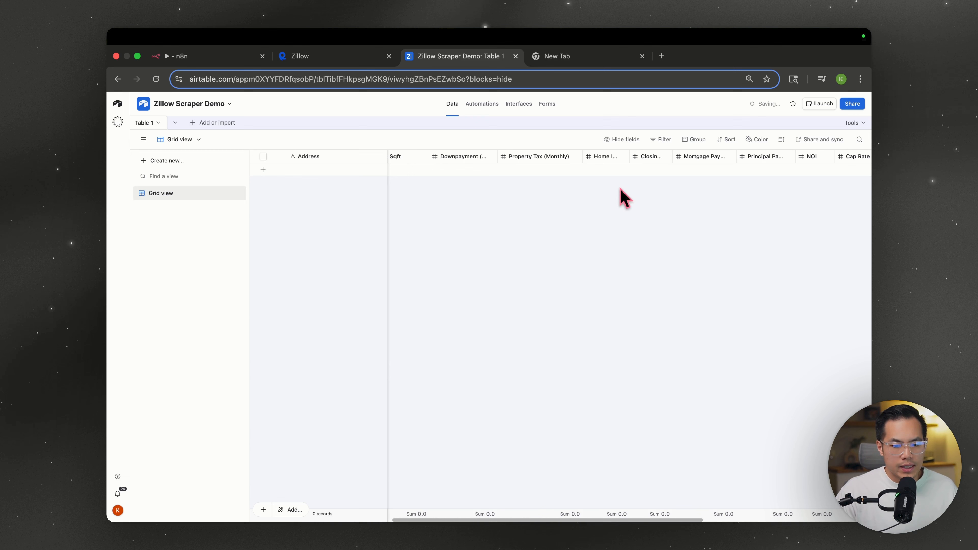
pyautogui.moveTo(628, 153); pyautogui.dragTo(643, 170)
pyautogui.hscroll(2, 644, 171)
pyautogui.click(633, 157)
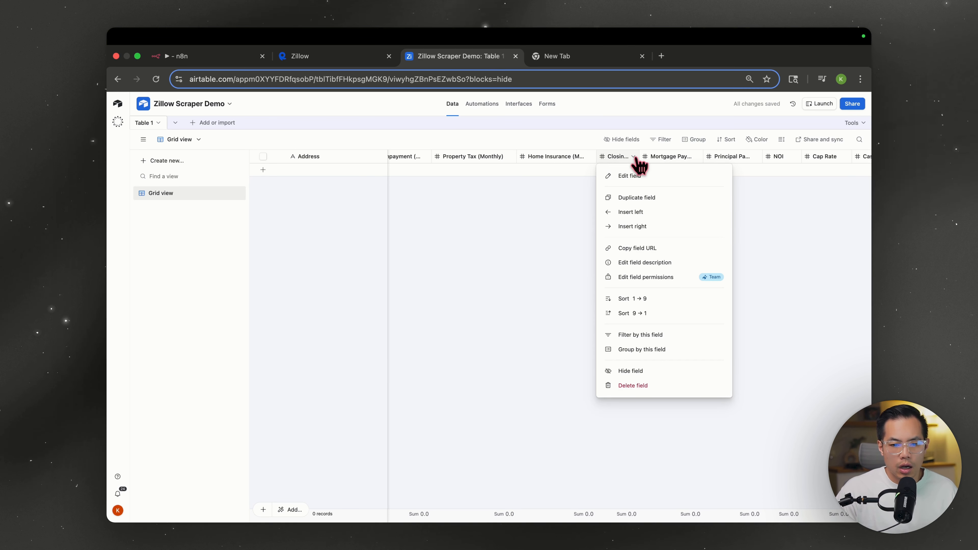
pyautogui.click(733, 178)
pyautogui.hscroll(5, 726, 179)
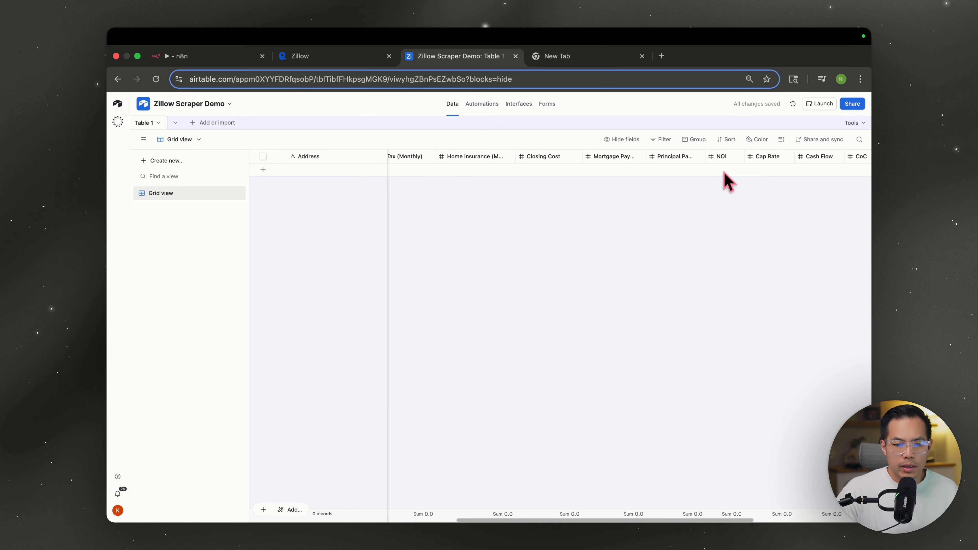
pyautogui.hscroll(3, 666, 176)
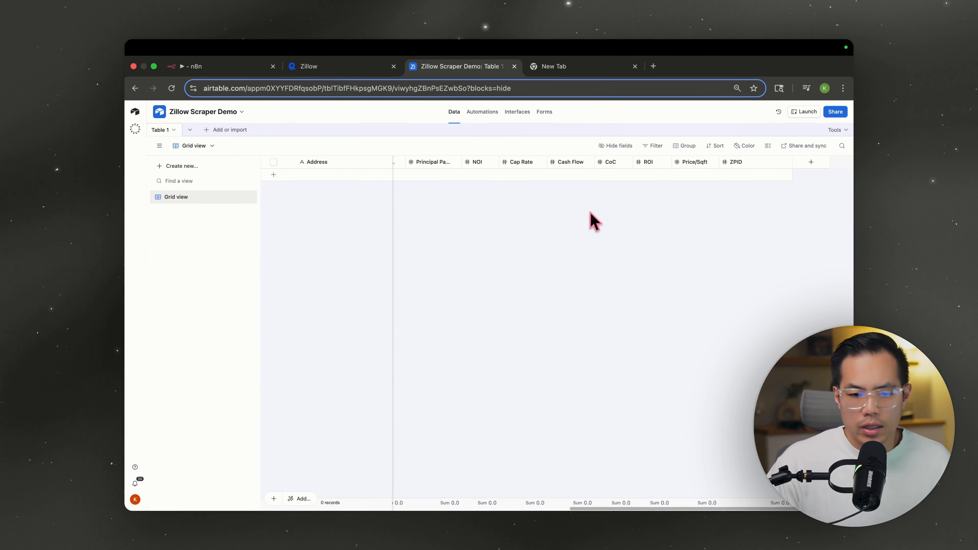
pyautogui.hscroll(-5, 559, 237)
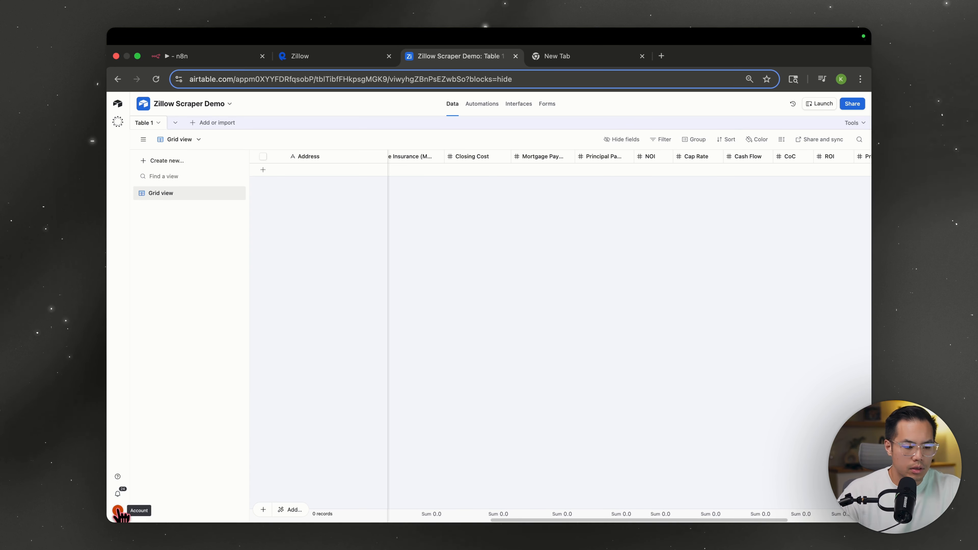
# - Create an Airtable personal access token 'N8n workflows' with data.records:read scope on all bases
pyautogui.click(118, 511)
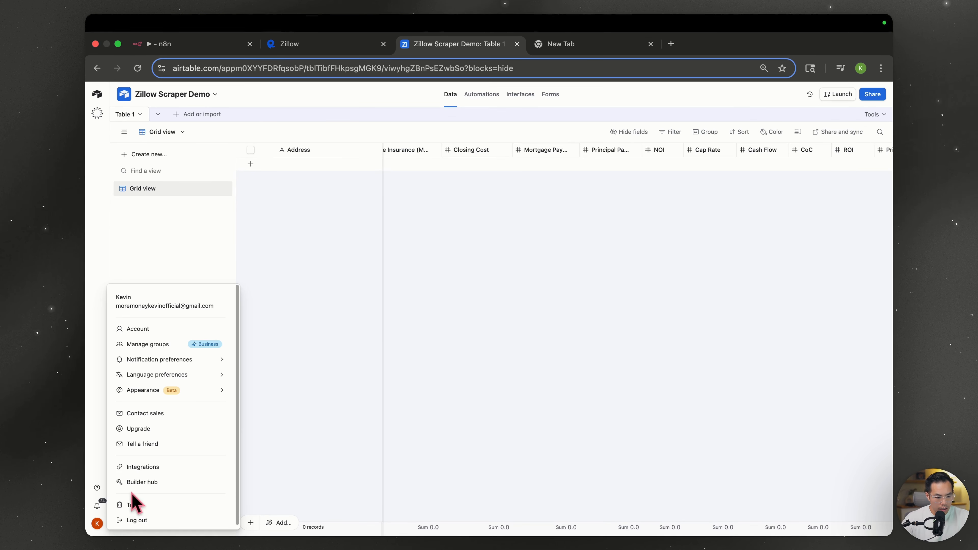
pyautogui.click(138, 482)
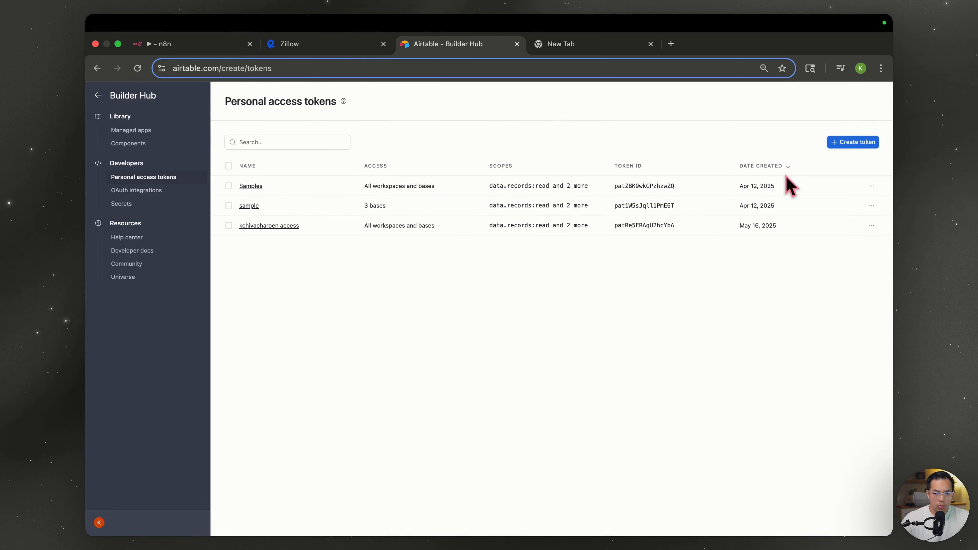
pyautogui.click(849, 143)
pyautogui.write('N98')
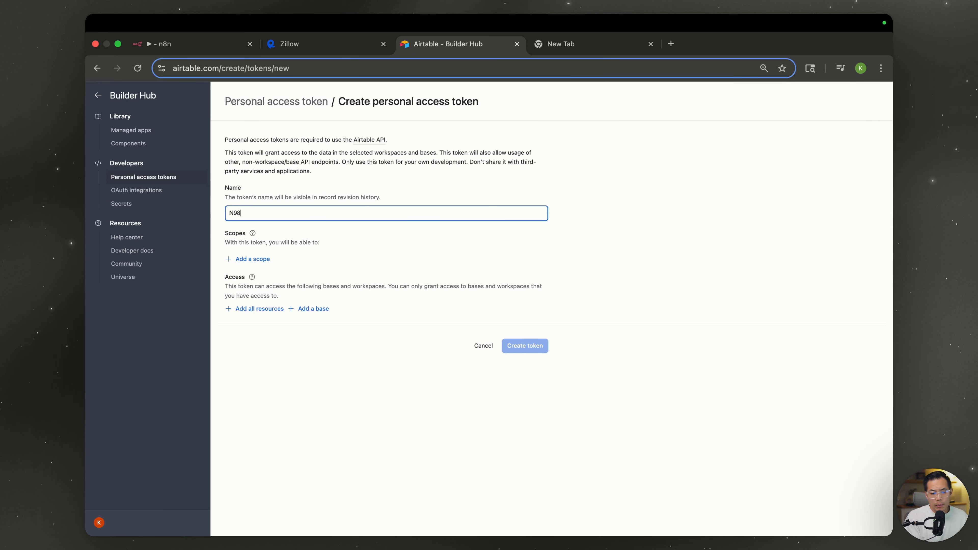
pyautogui.write('8n workflo')
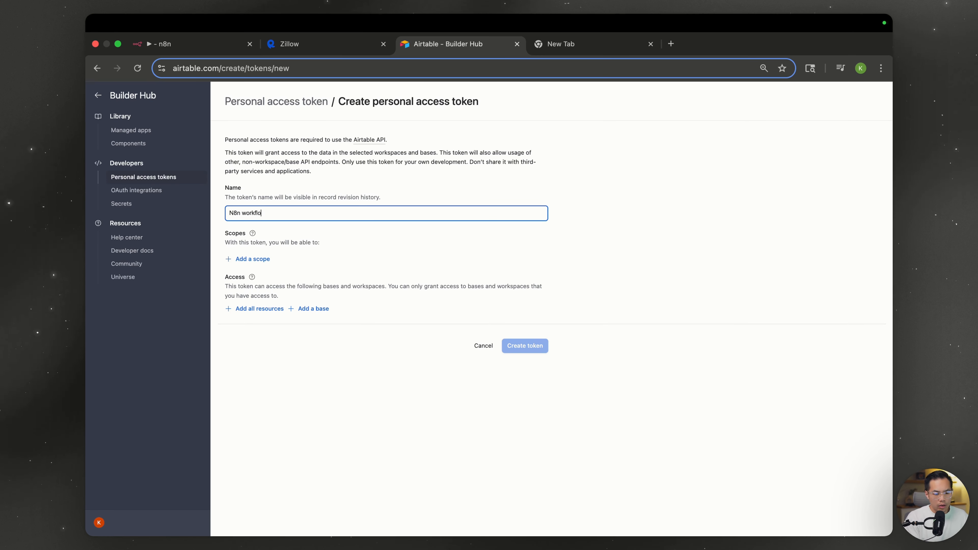
pyautogui.write('ws')
pyautogui.click(245, 259)
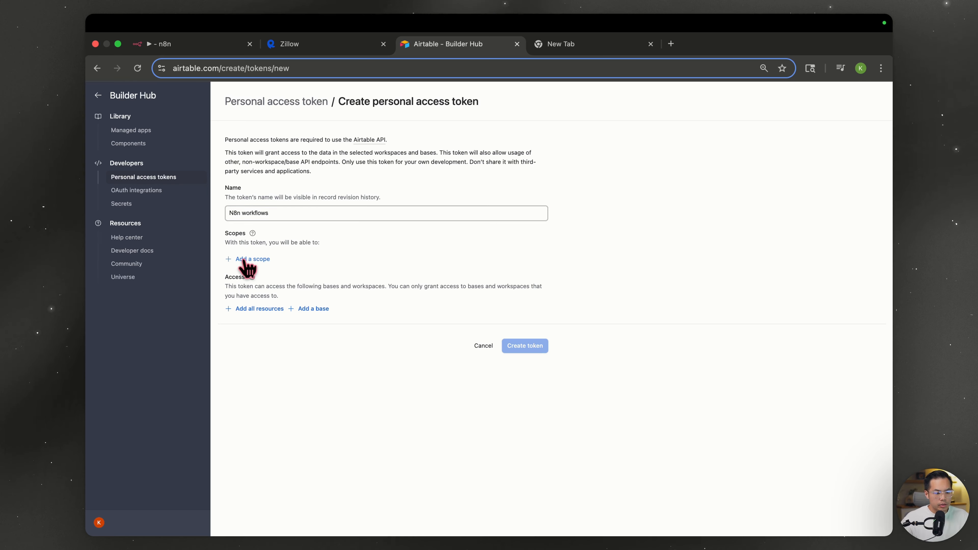
pyautogui.click(181, 44)
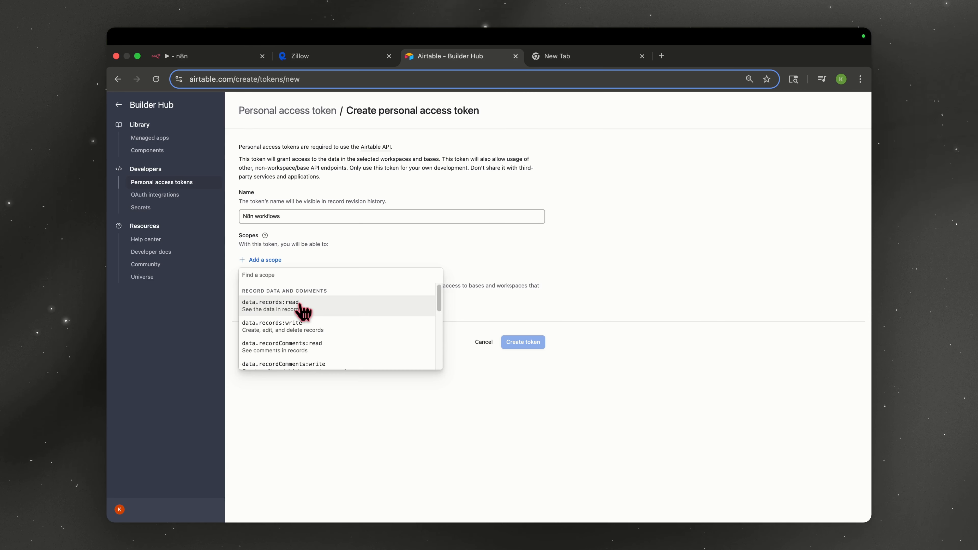
pyautogui.click(360, 305)
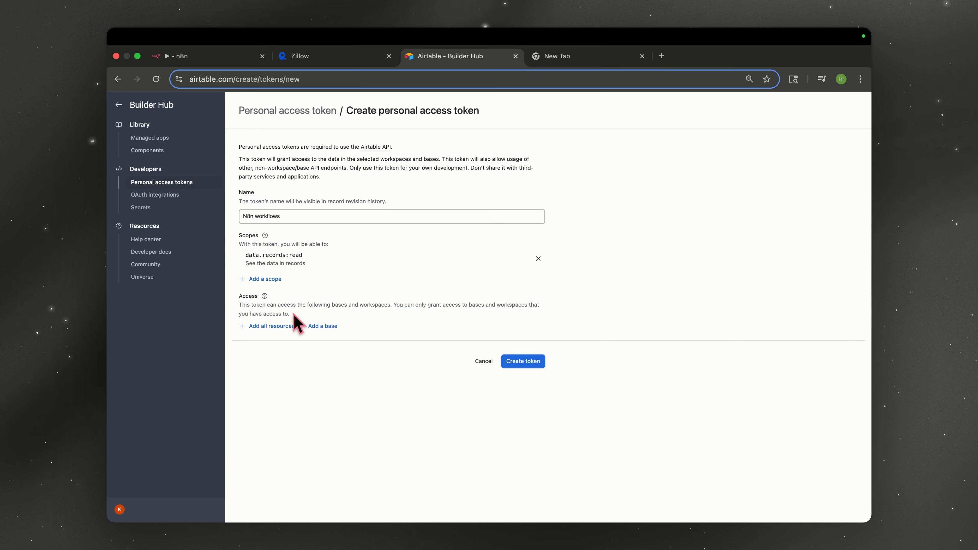
pyautogui.click(274, 327)
pyautogui.click(520, 389)
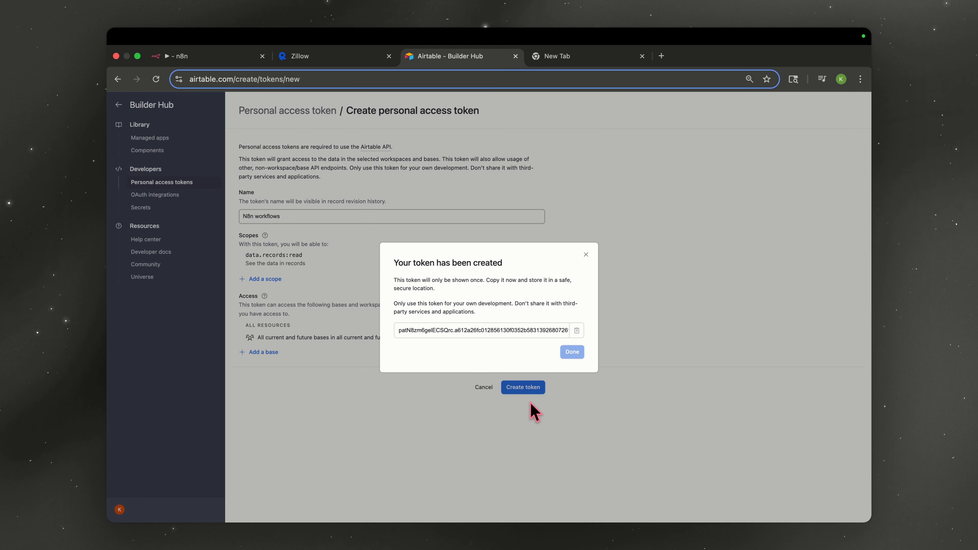
# - Check the n8n Airtable credential setup, then return to Airtable to copy the new token
pyautogui.click(193, 59)
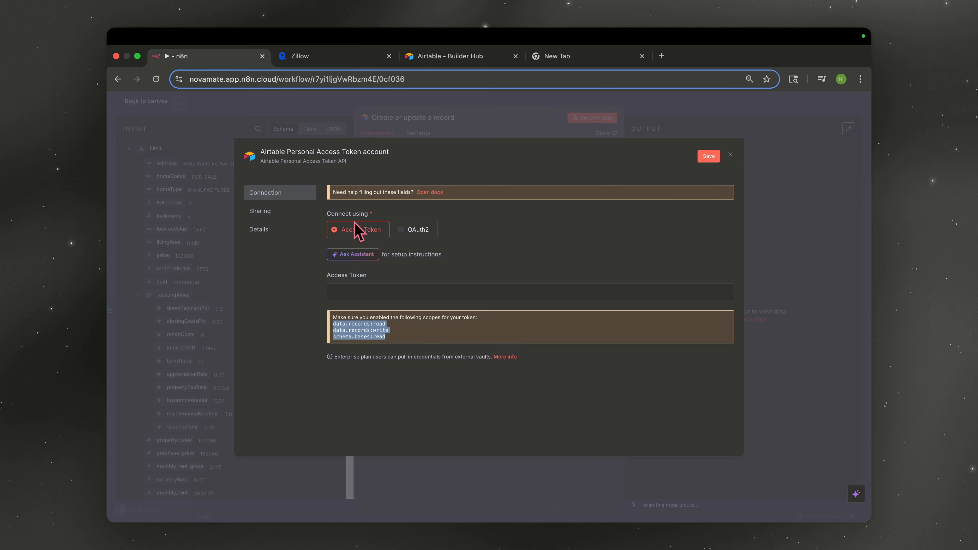
pyautogui.click(342, 292)
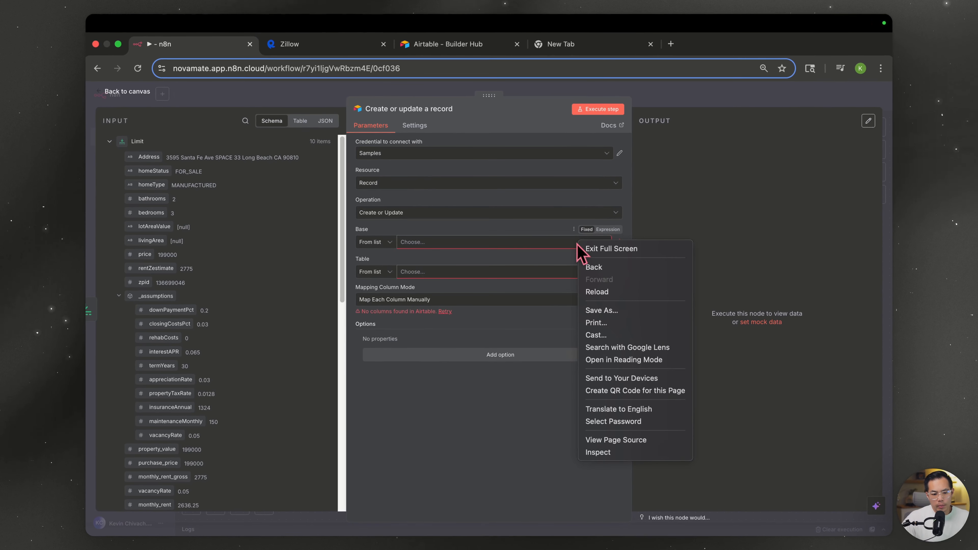
pyautogui.press('Escape')
pyautogui.click(464, 59)
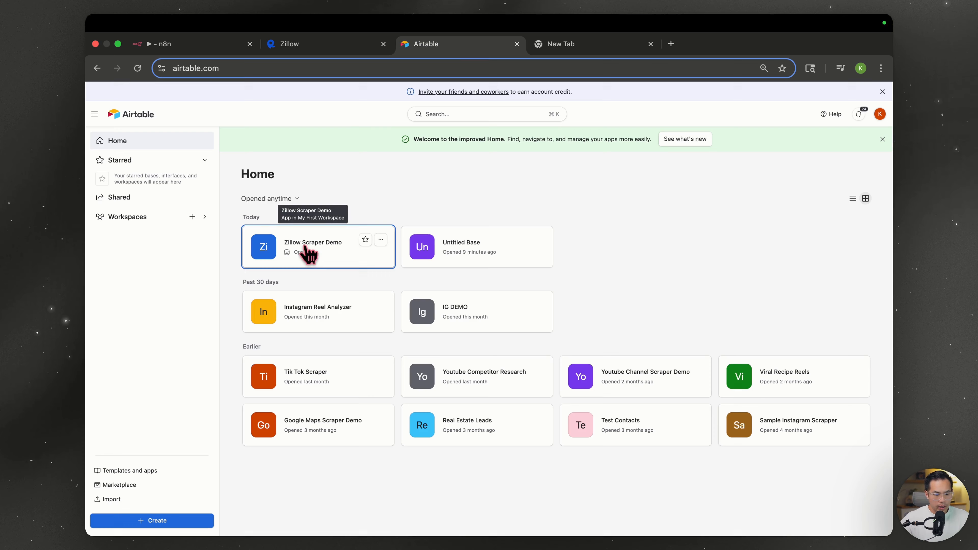
# - Target the Zillow Scraper Demo base's Table 1 and remove id as the match column
pyautogui.click(337, 247)
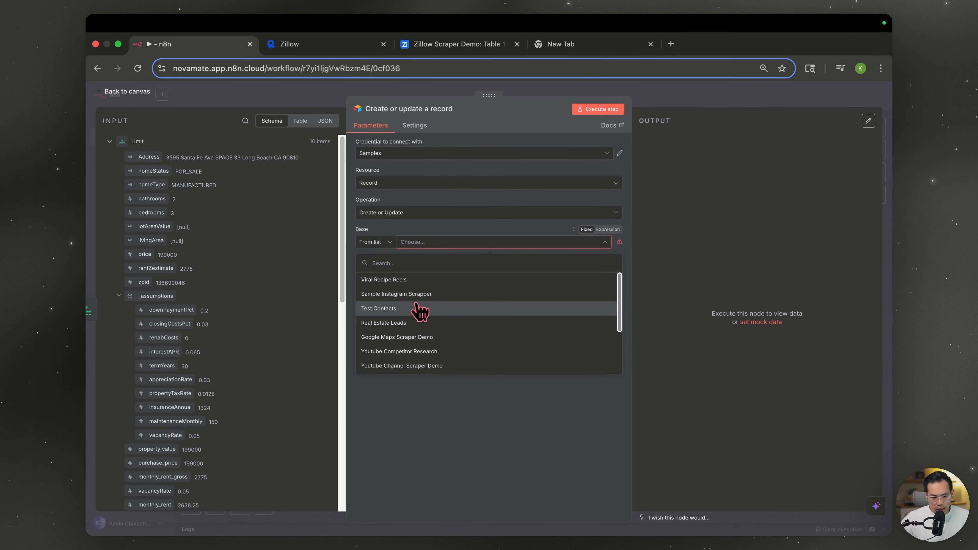
pyautogui.scroll(-3, 419, 323)
pyautogui.click(414, 323)
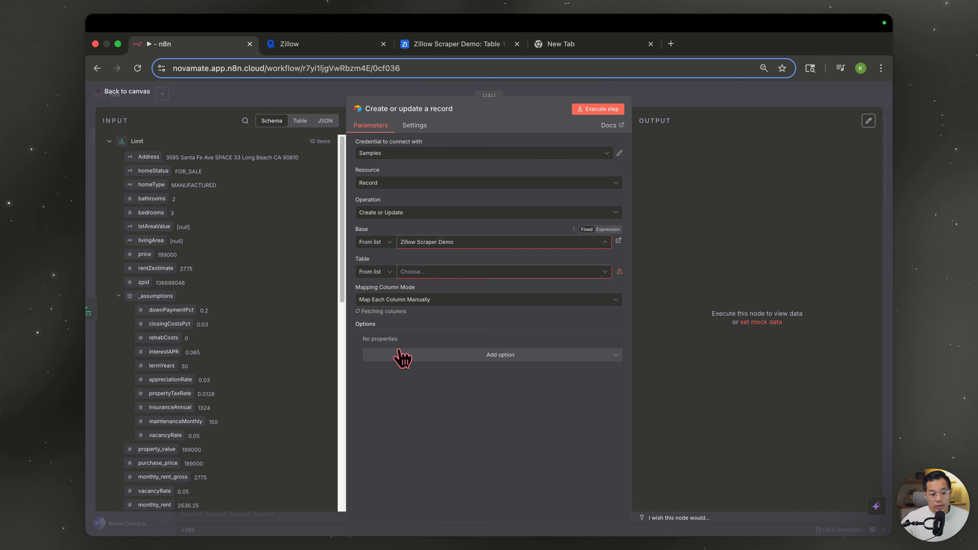
pyautogui.click(452, 272)
pyautogui.click(445, 310)
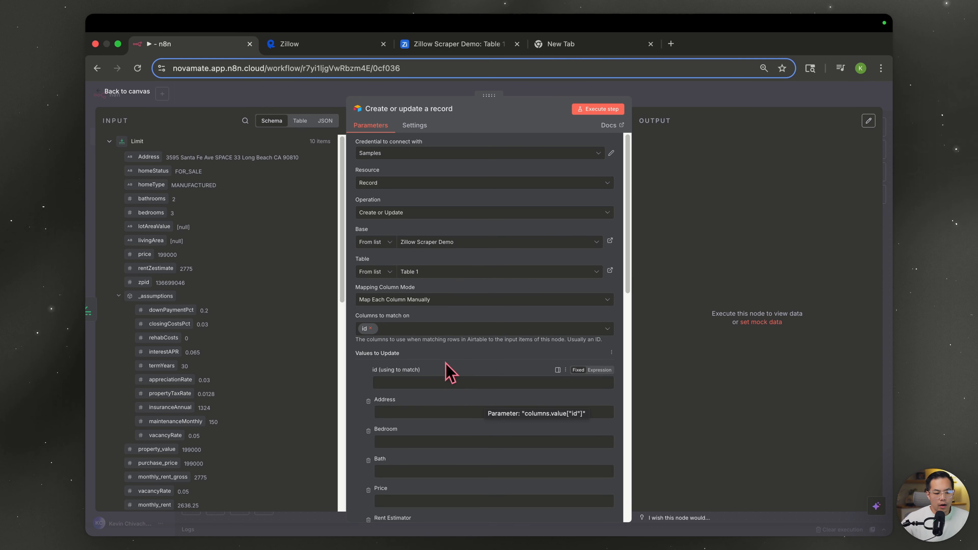
pyautogui.click(370, 328)
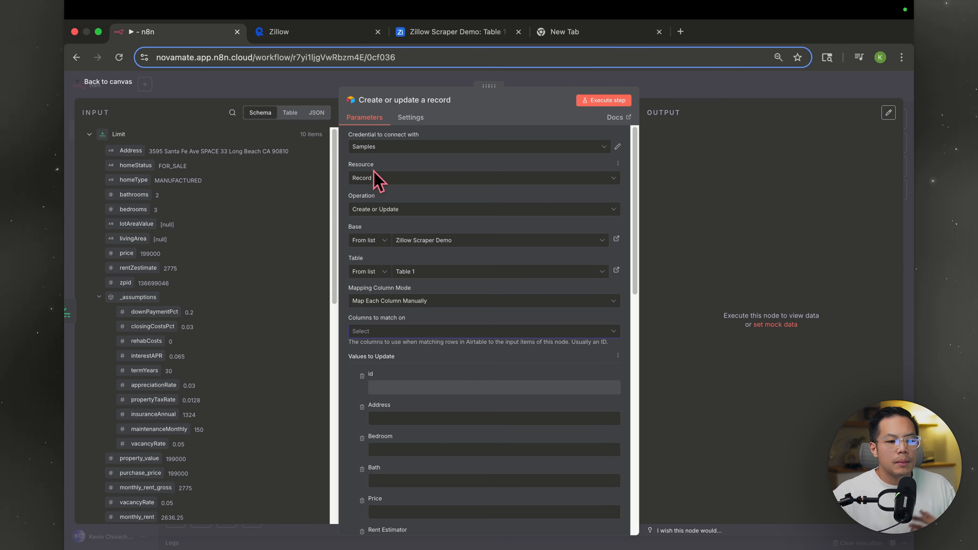
# - Match on Address, map address, bedrooms and bathrooms into Address, Bedroom and Bath, then run the step
pyautogui.moveTo(150, 158); pyautogui.dragTo(385, 345)
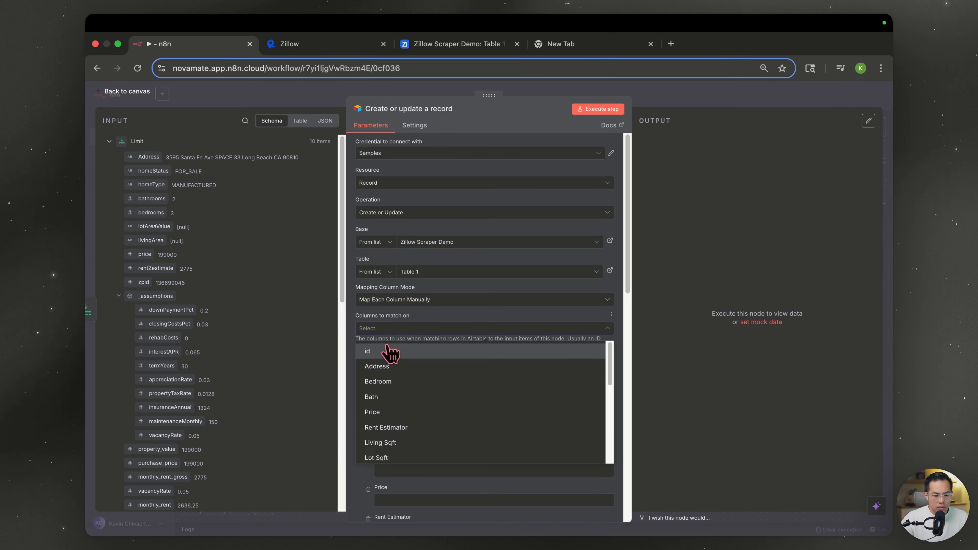
pyautogui.click(384, 368)
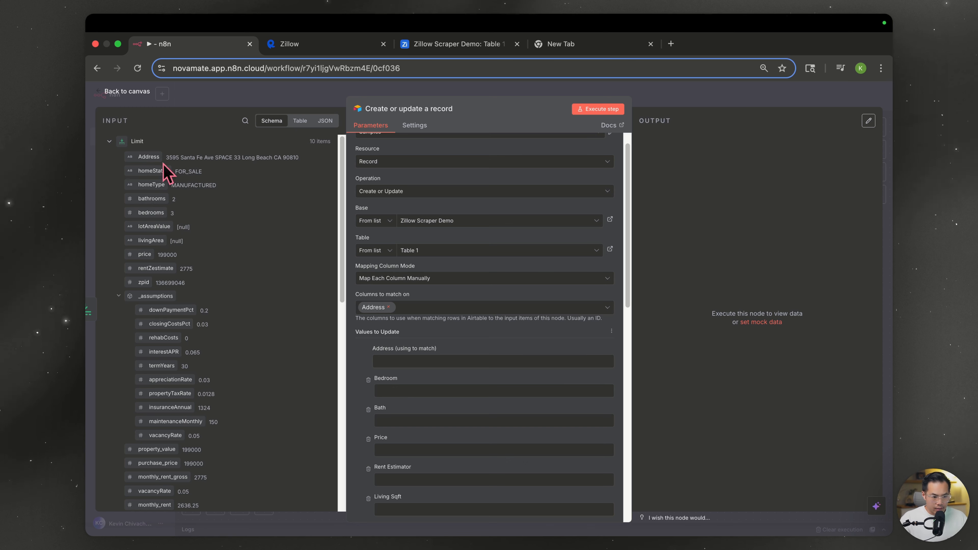
pyautogui.moveTo(149, 156); pyautogui.dragTo(428, 363)
pyautogui.moveTo(151, 212); pyautogui.dragTo(428, 387)
pyautogui.moveTo(152, 198); pyautogui.dragTo(397, 424)
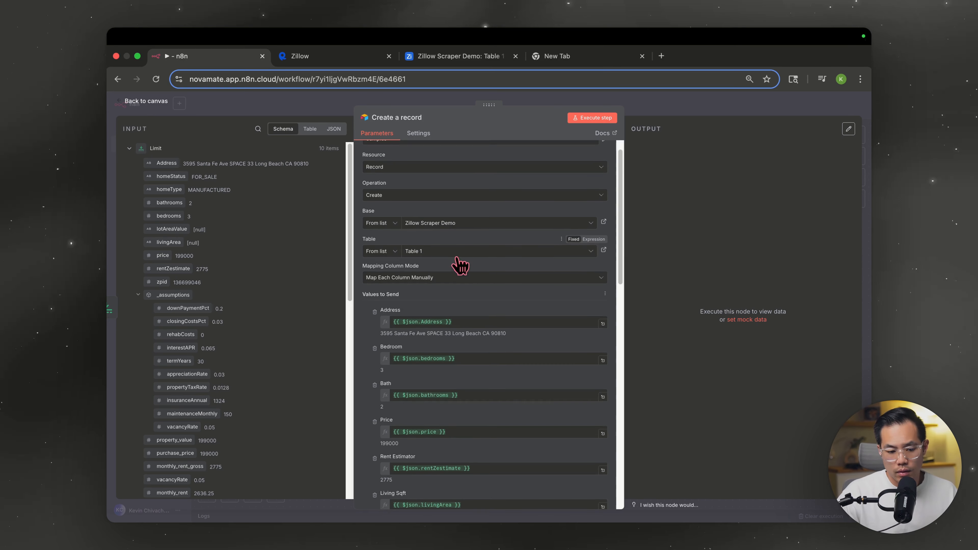
pyautogui.scroll(-10, 464, 316)
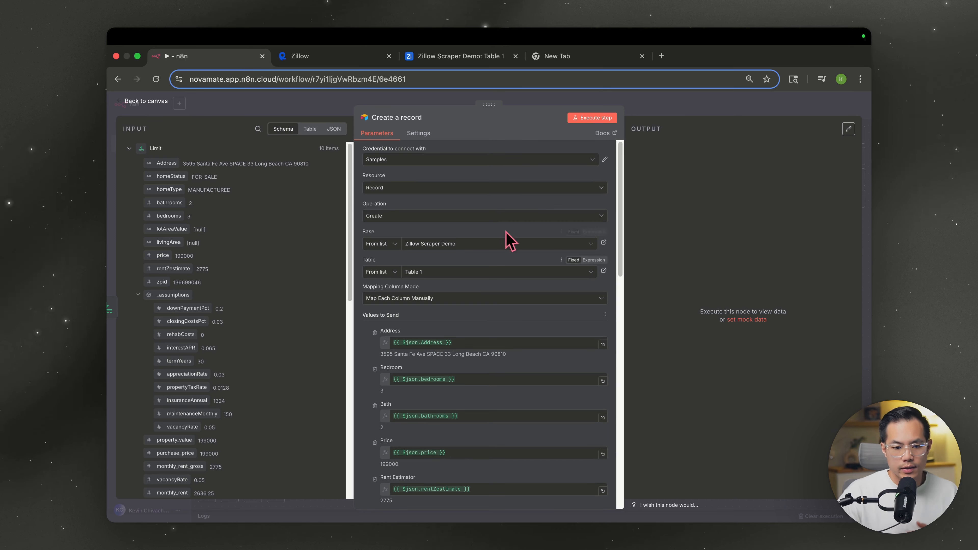
pyautogui.click(593, 117)
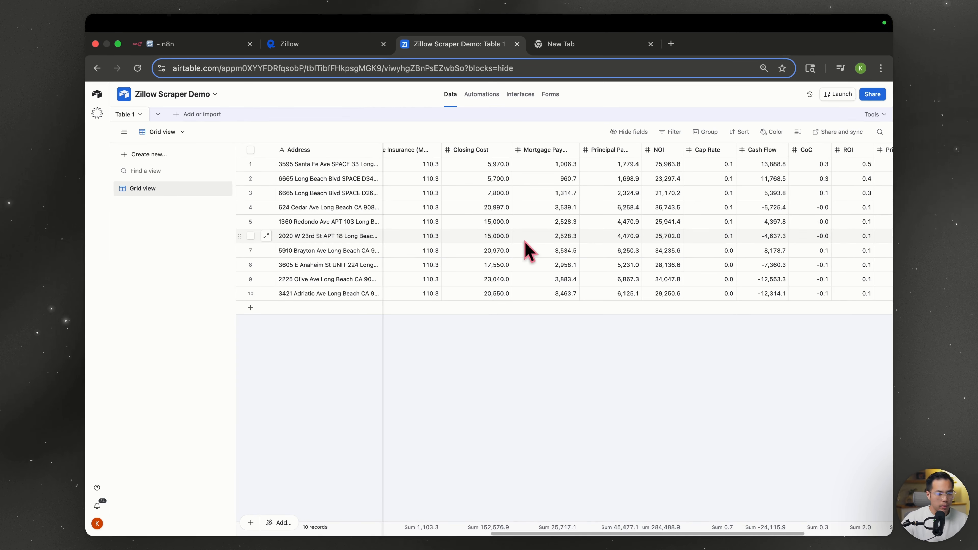
# - Set the Airtable operation to Create or Update, matching records on Address
pyautogui.click(175, 45)
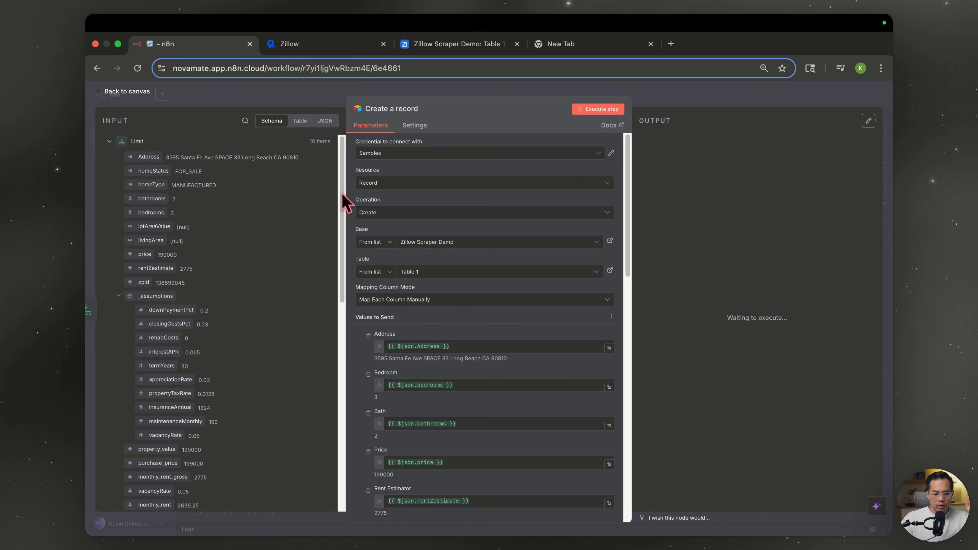
pyautogui.click(424, 212)
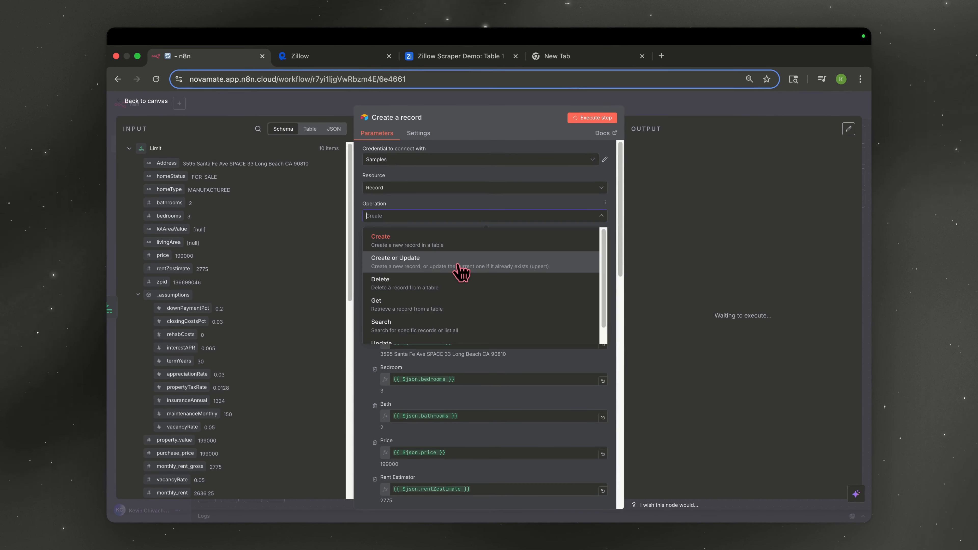
pyautogui.click(461, 262)
pyautogui.click(464, 325)
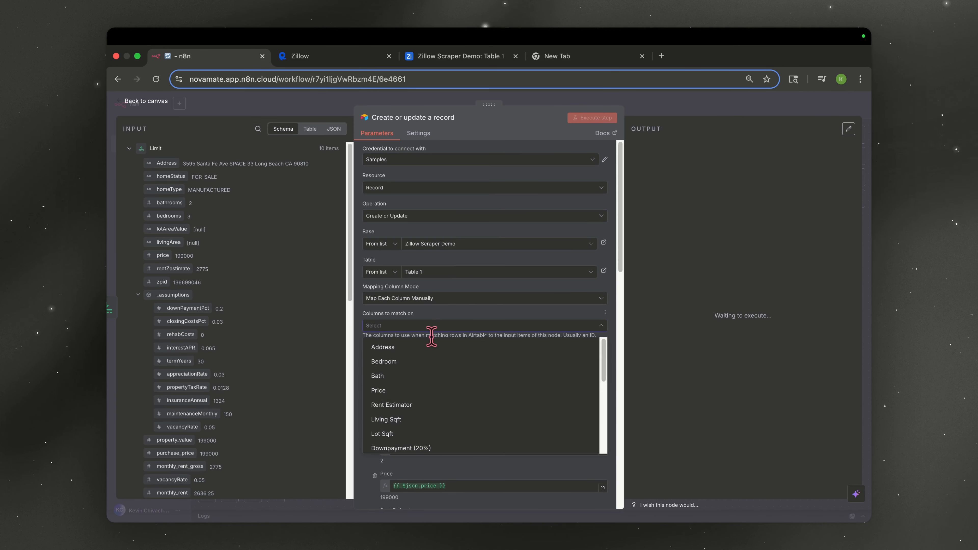
pyautogui.click(430, 347)
pyautogui.click(550, 256)
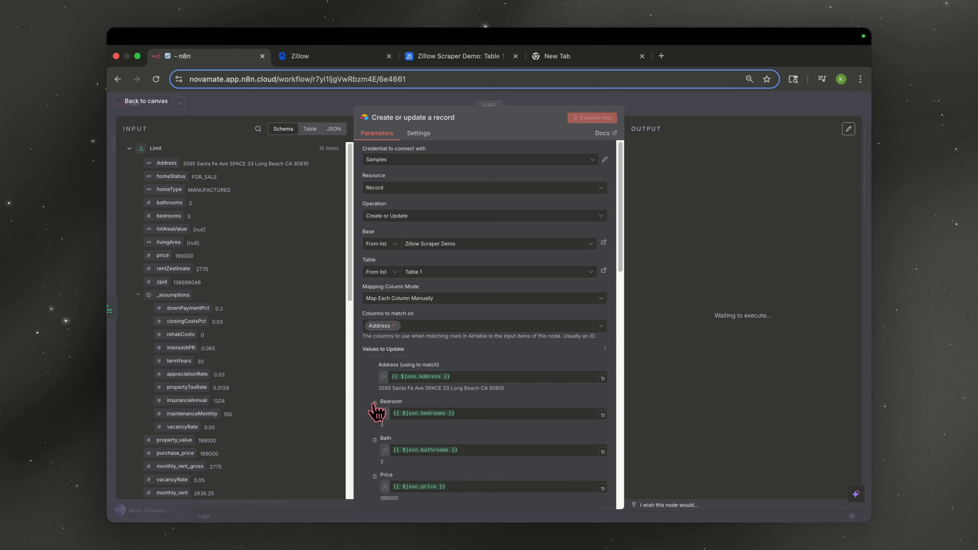
# - Review the records now in the Airtable table, including record 10's address
pyautogui.click(460, 55)
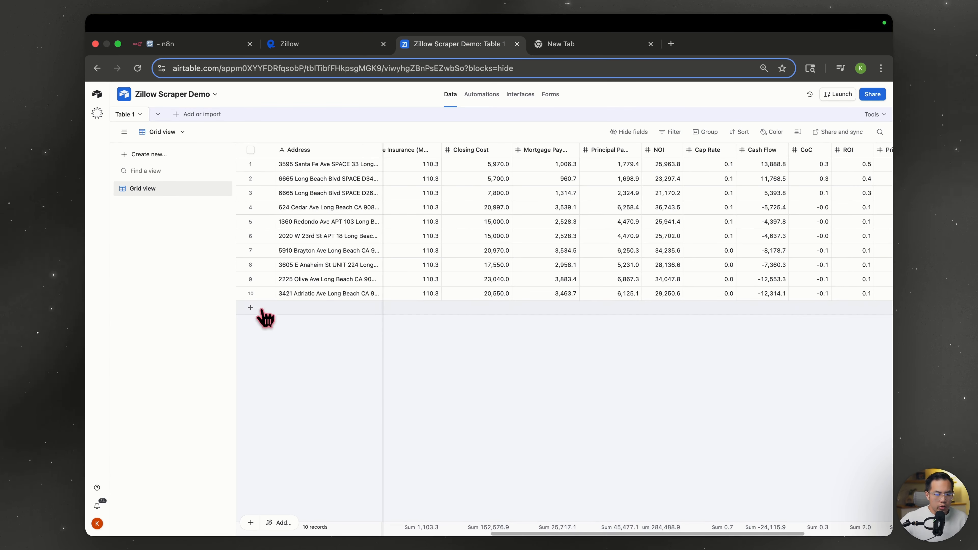
pyautogui.click(289, 296)
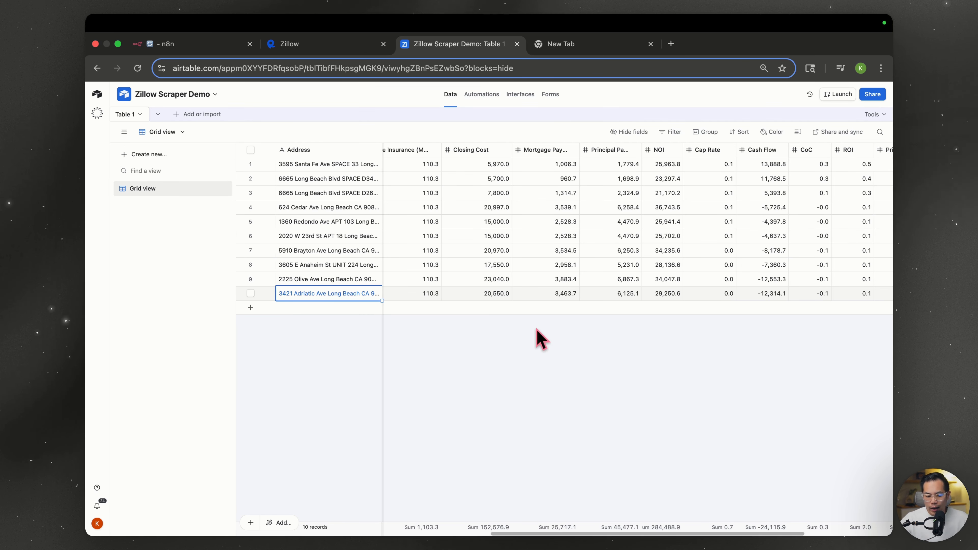
pyautogui.press('super+1')
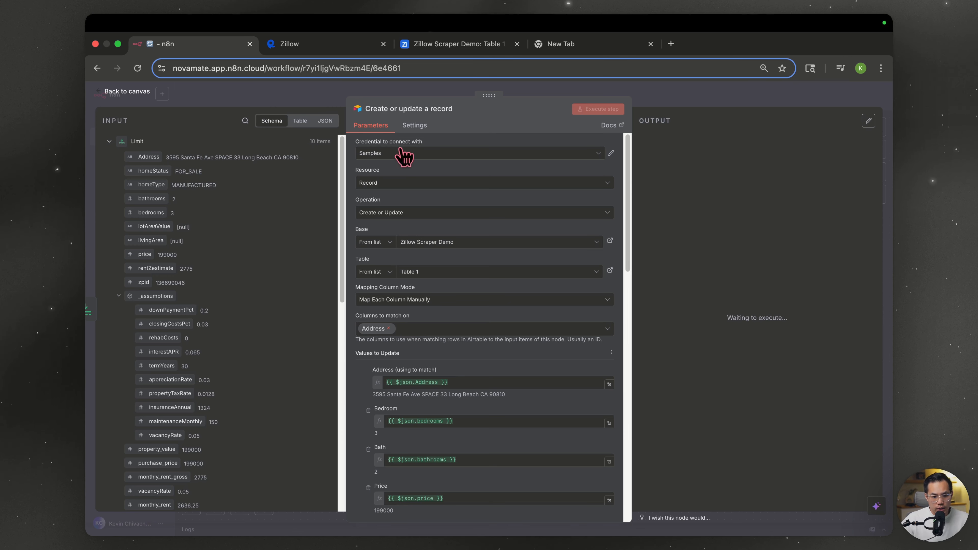
pyautogui.click(439, 44)
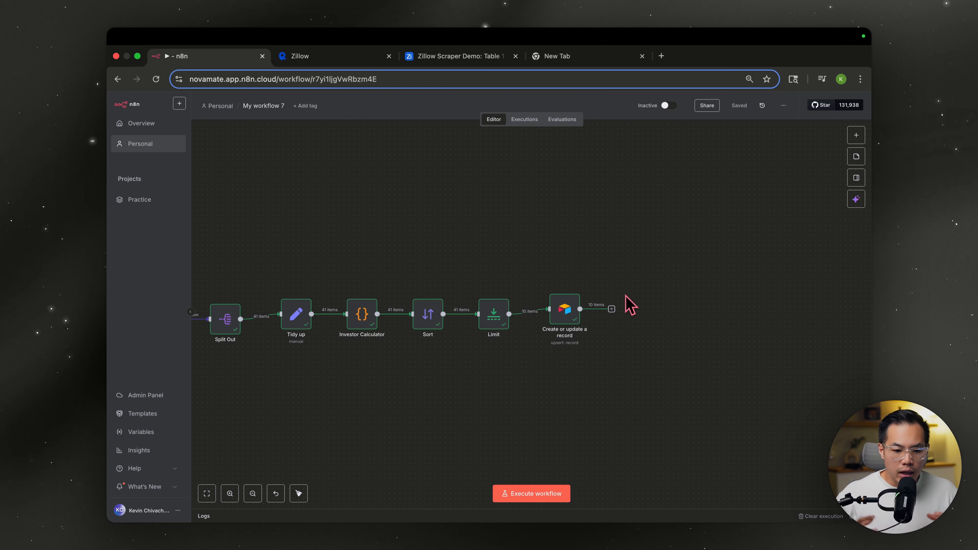
# - Add an OpenAI 'Message a model' node after Airtable and start a new OpenAI credential
pyautogui.click(612, 309)
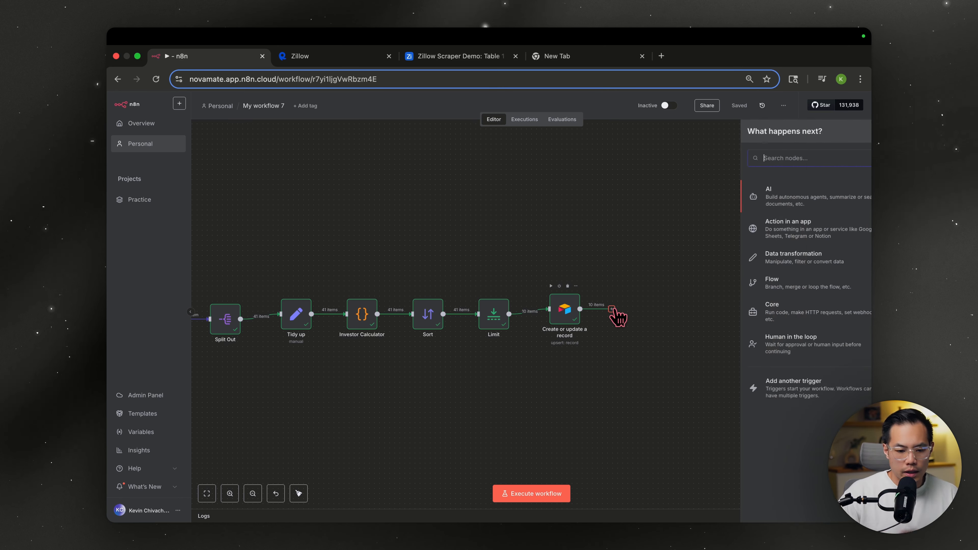
pyautogui.write('open')
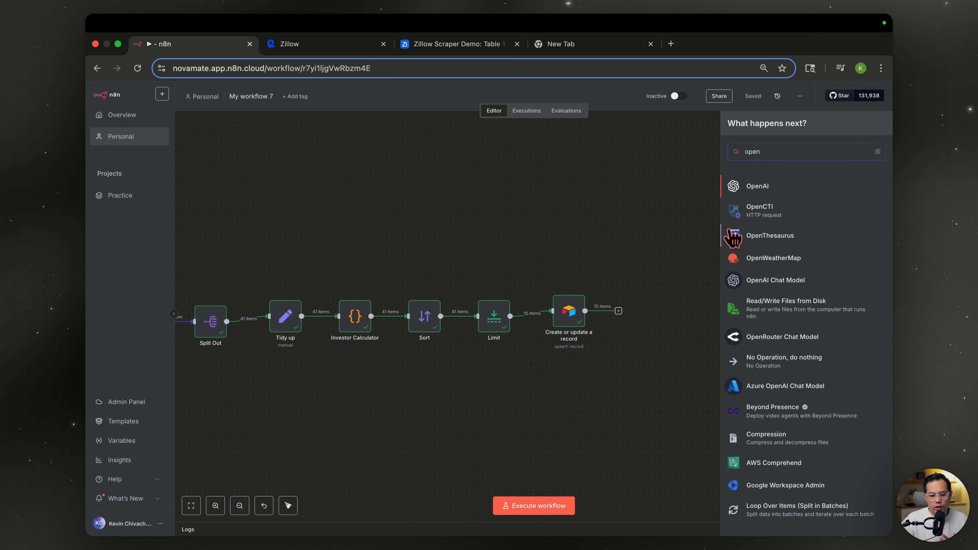
pyautogui.click(760, 186)
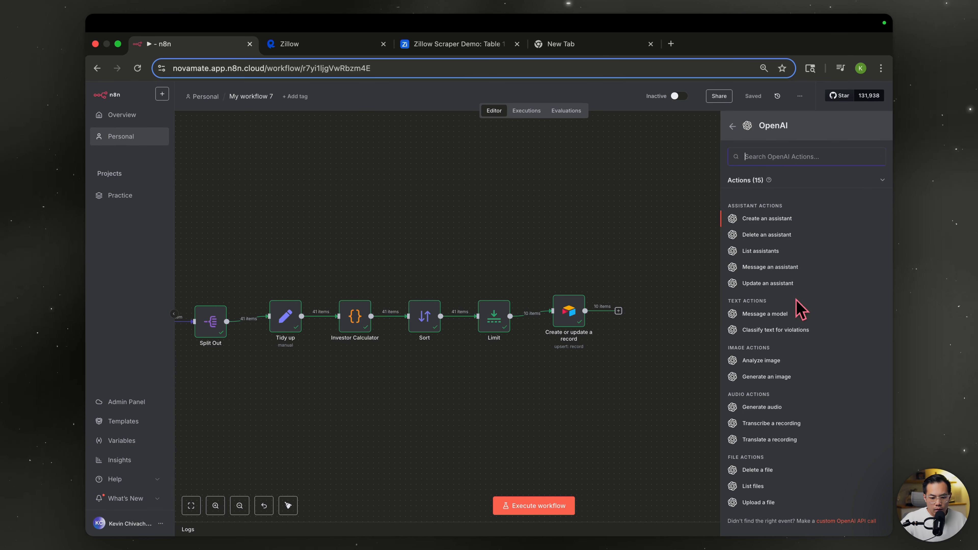
pyautogui.click(795, 314)
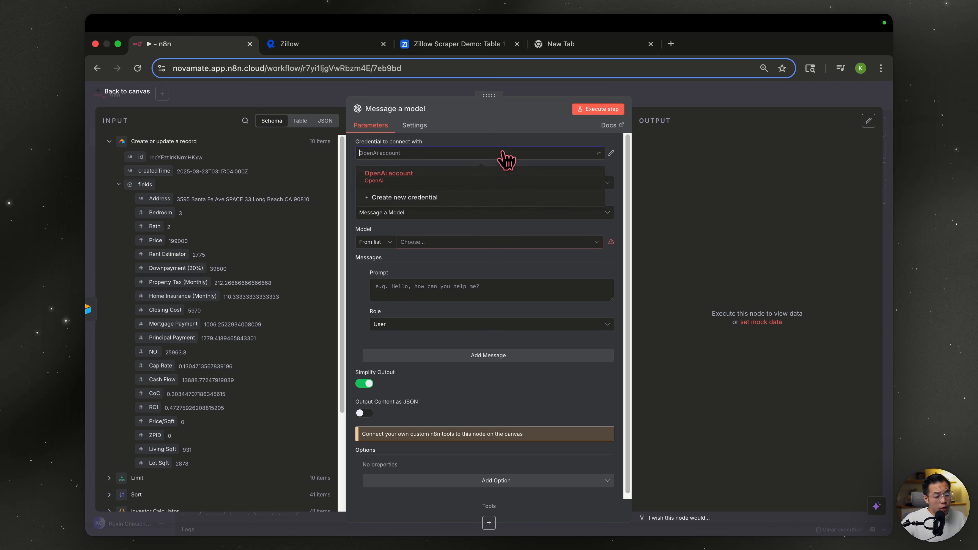
pyautogui.click(477, 197)
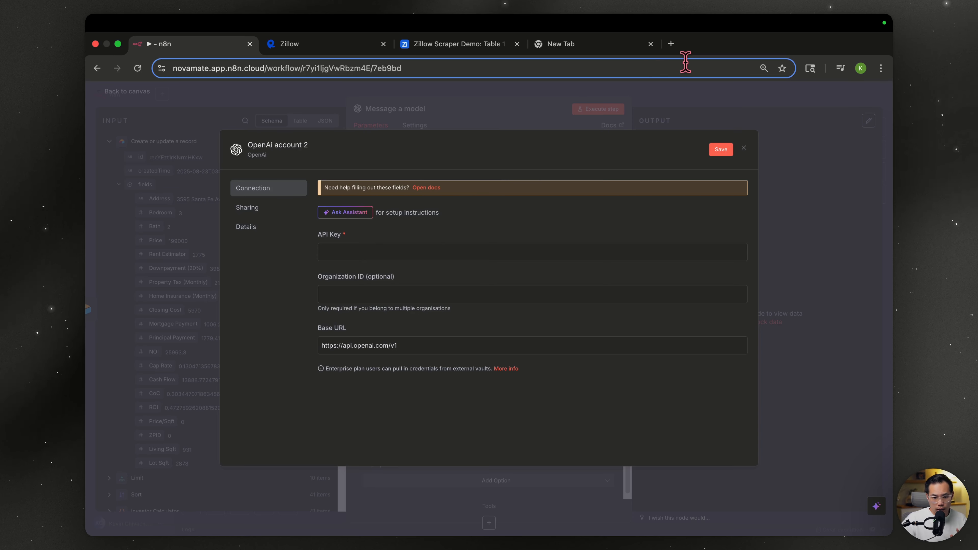
pyautogui.click(671, 44)
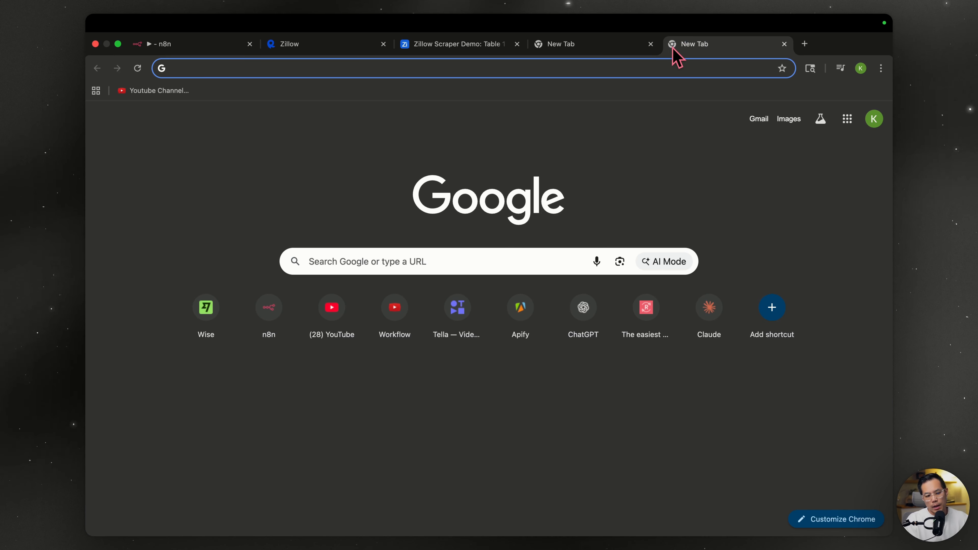
# - Search 'openai api' and reach the OpenAI Platform project's API keys page
pyautogui.write('openai api')
pyautogui.press('Return')
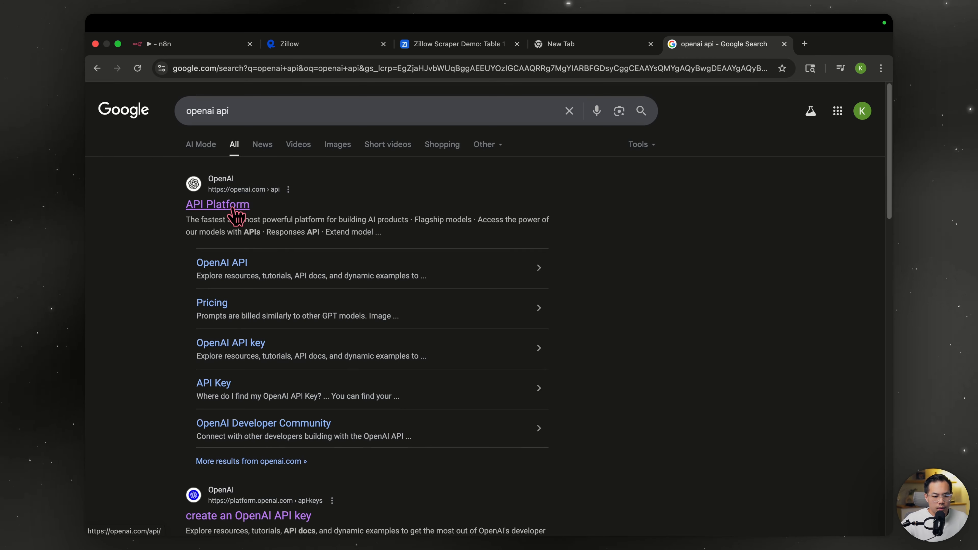
pyautogui.click(232, 208)
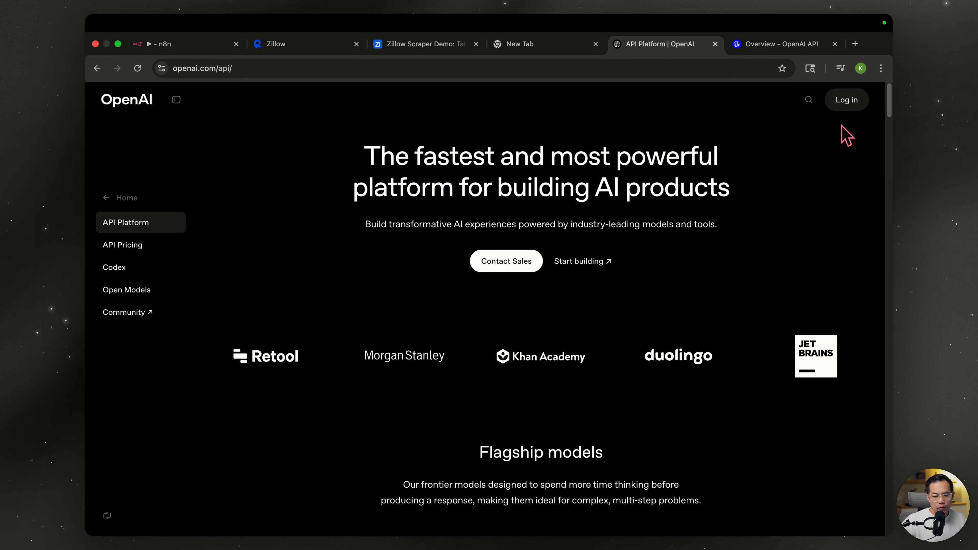
pyautogui.moveTo(849, 108)
pyautogui.click(839, 151)
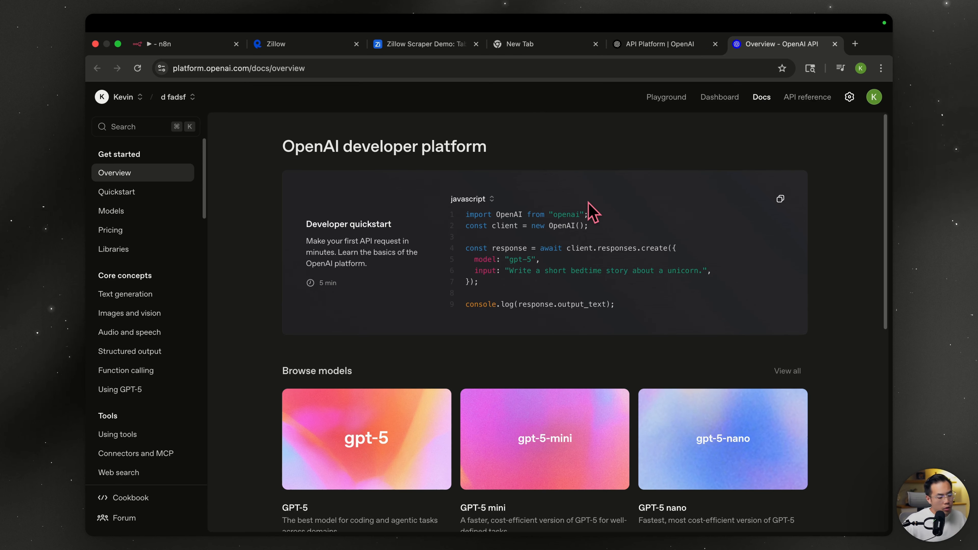
pyautogui.click(849, 97)
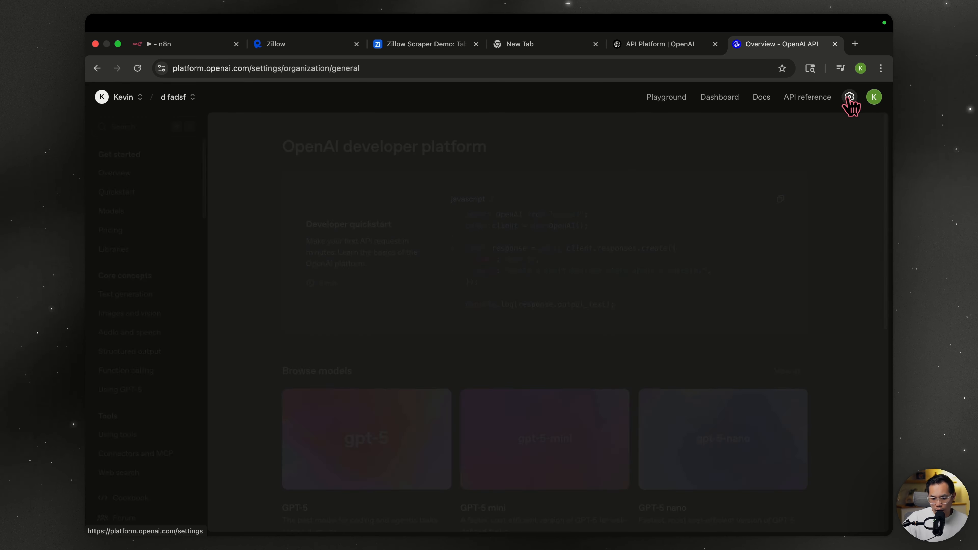
pyautogui.click(143, 404)
# - Generate a secret key named 'fadf' and paste it into n8n's API Key field
pyautogui.click(568, 337)
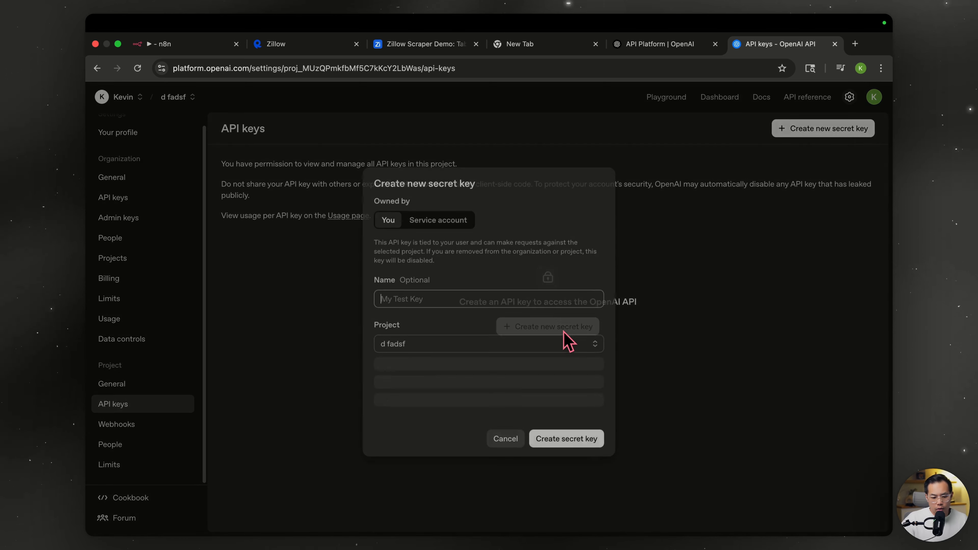
pyautogui.click(468, 302)
pyautogui.write('fadf')
pyautogui.click(578, 429)
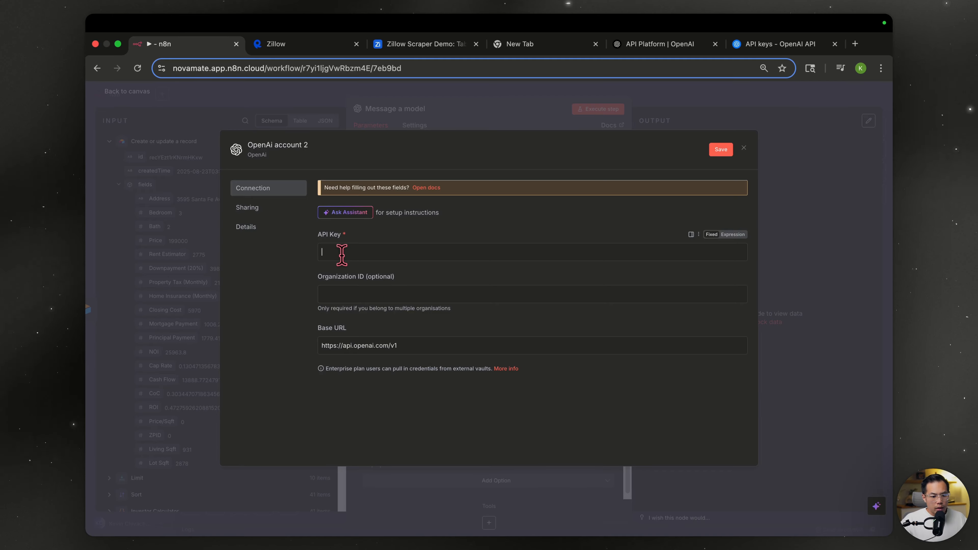
pyautogui.click(343, 251)
pyautogui.press('super+v')
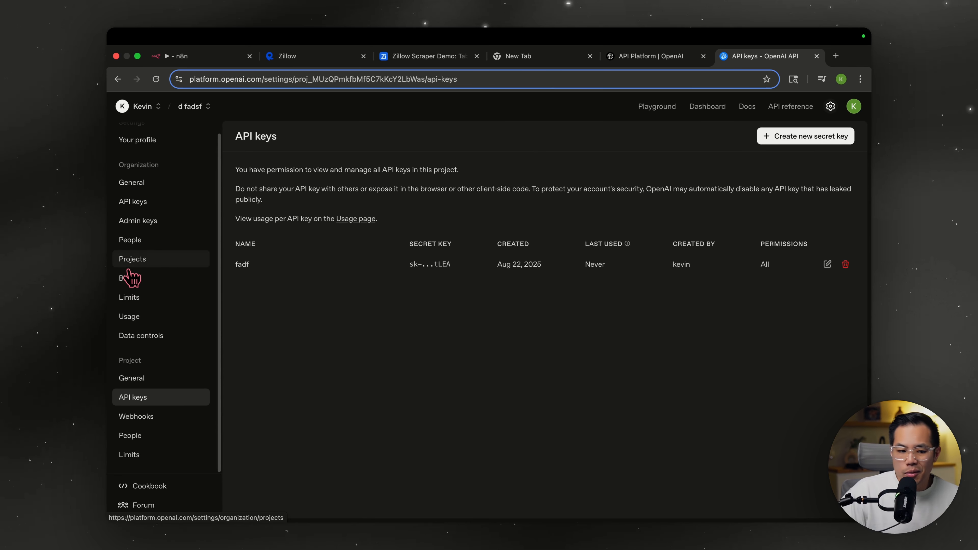
pyautogui.click(133, 278)
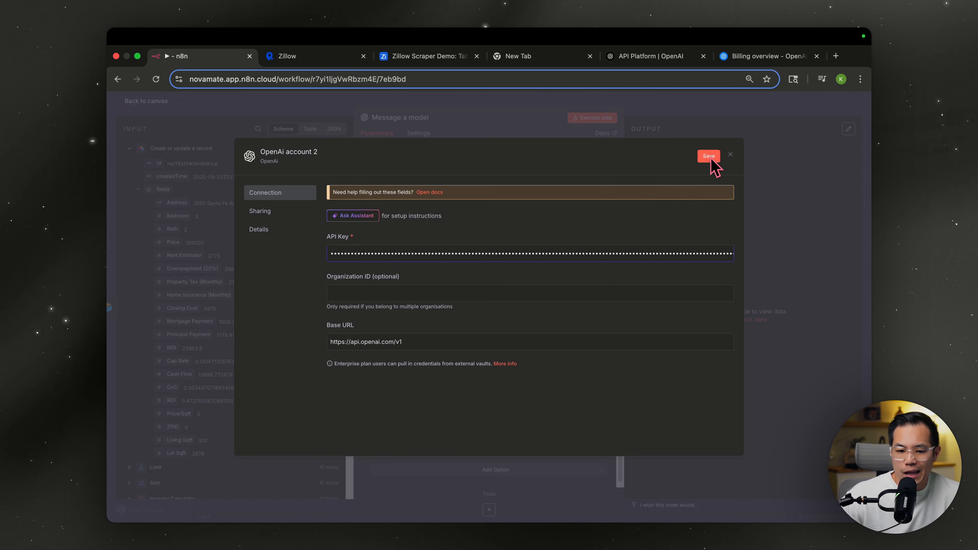
# - Save the OpenAI credential and choose GPT-4.1-MINI as the model
pyautogui.click(730, 154)
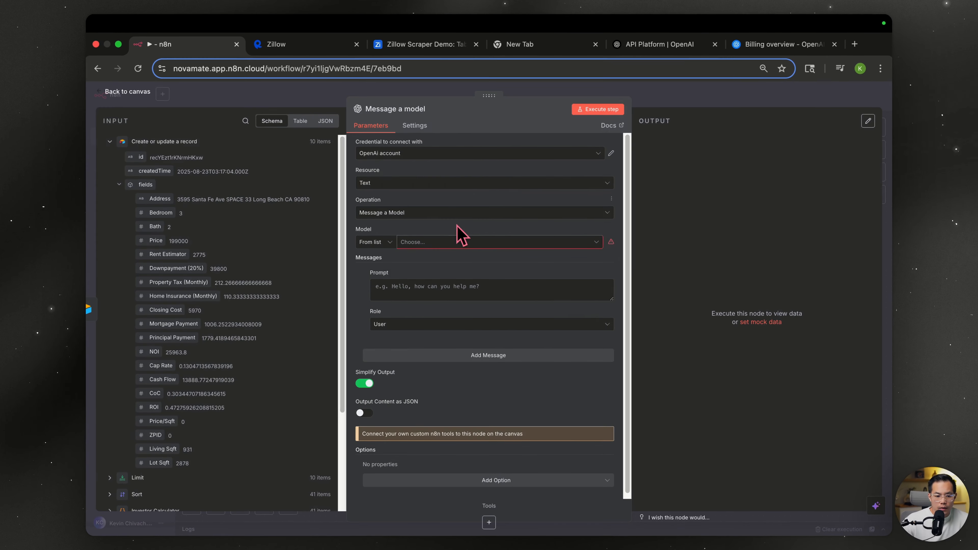
pyautogui.click(454, 244)
pyautogui.scroll(-5, 518, 322)
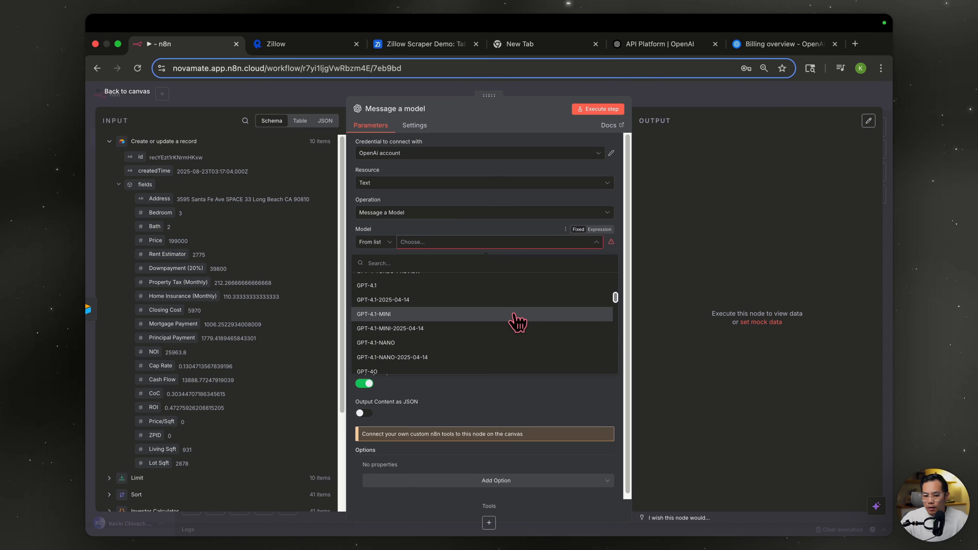
pyautogui.click(514, 314)
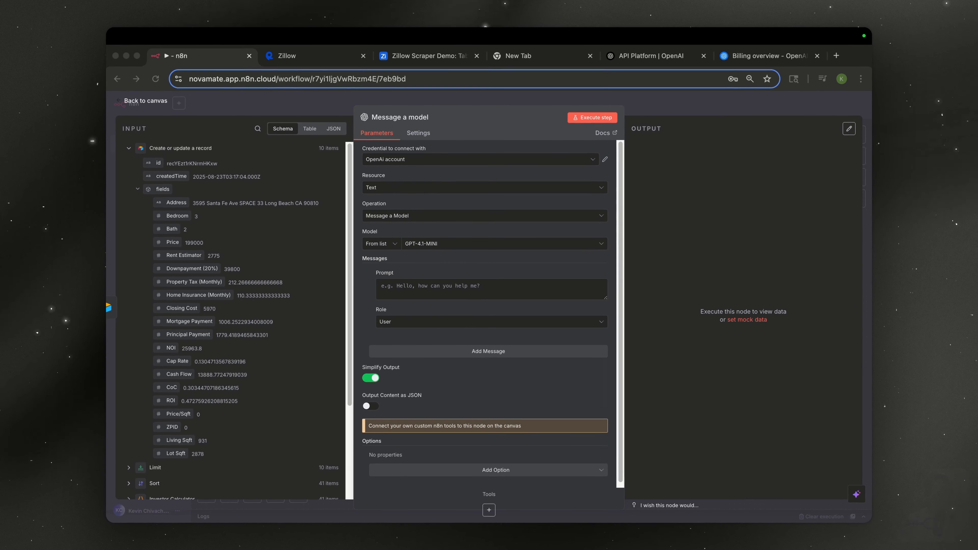
# - Write the user prompt 'Here is the data:' followed by JSON.stringify of the record's fields
pyautogui.click(398, 285)
pyautogui.write('Here i')
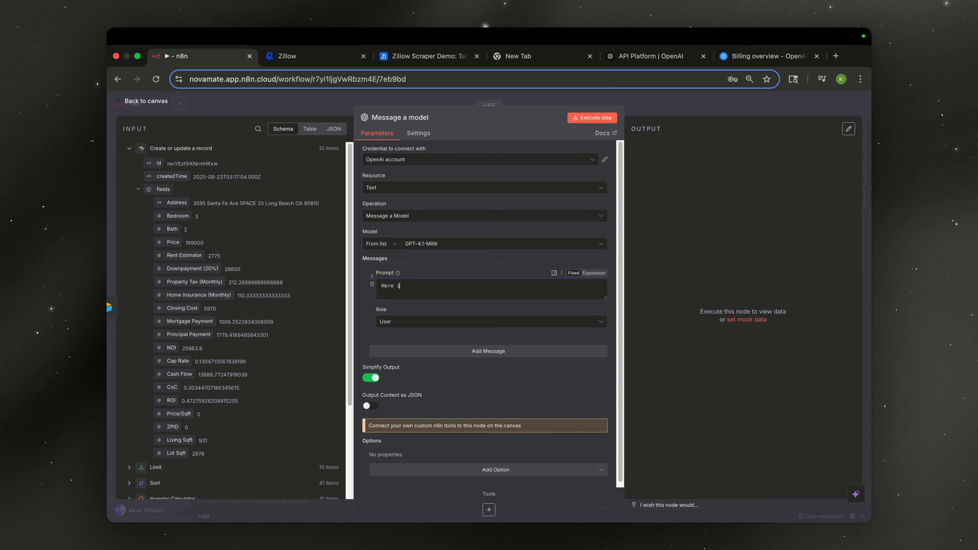
pyautogui.write('s the data:')
pyautogui.moveTo(163, 188); pyautogui.dragTo(430, 309)
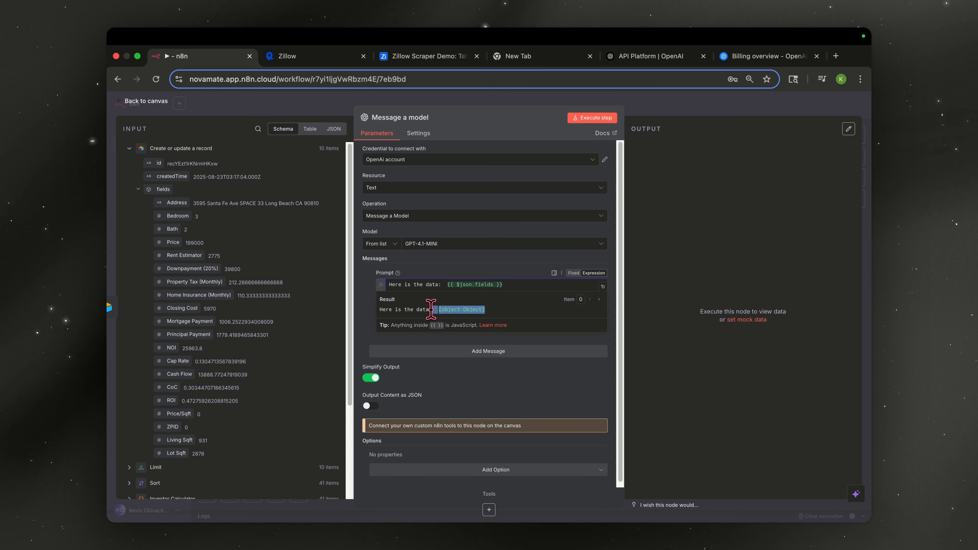
pyautogui.click(516, 320)
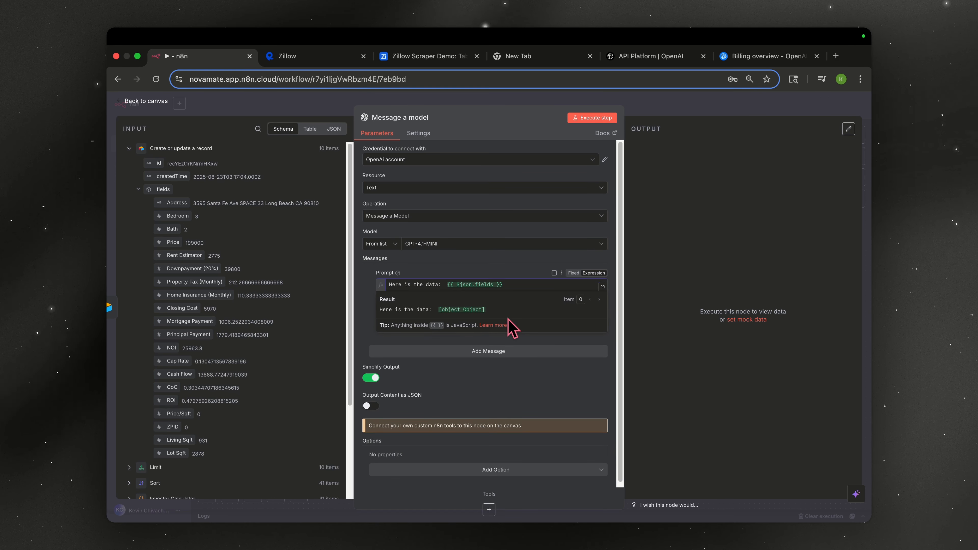
pyautogui.click(457, 285)
pyautogui.write('JSON.stringify(')
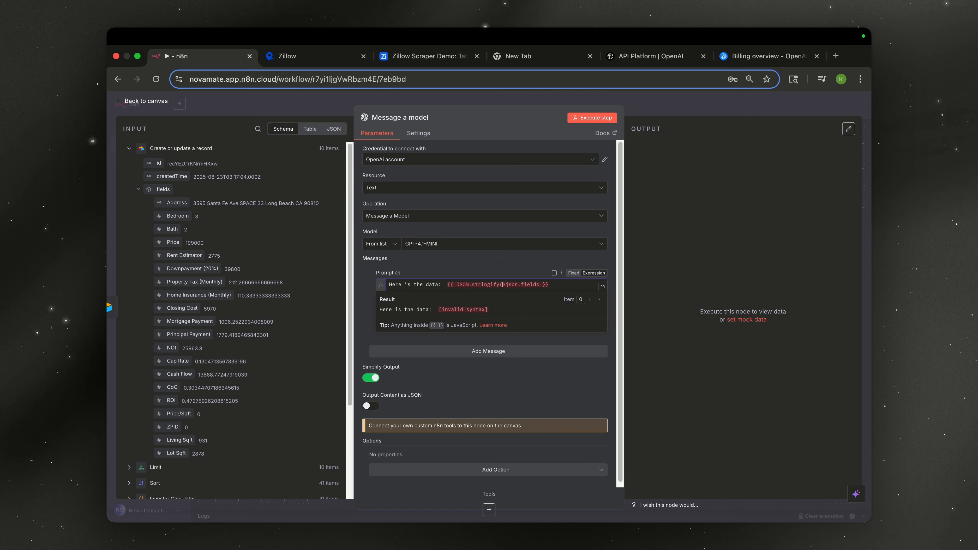
pyautogui.write(')')
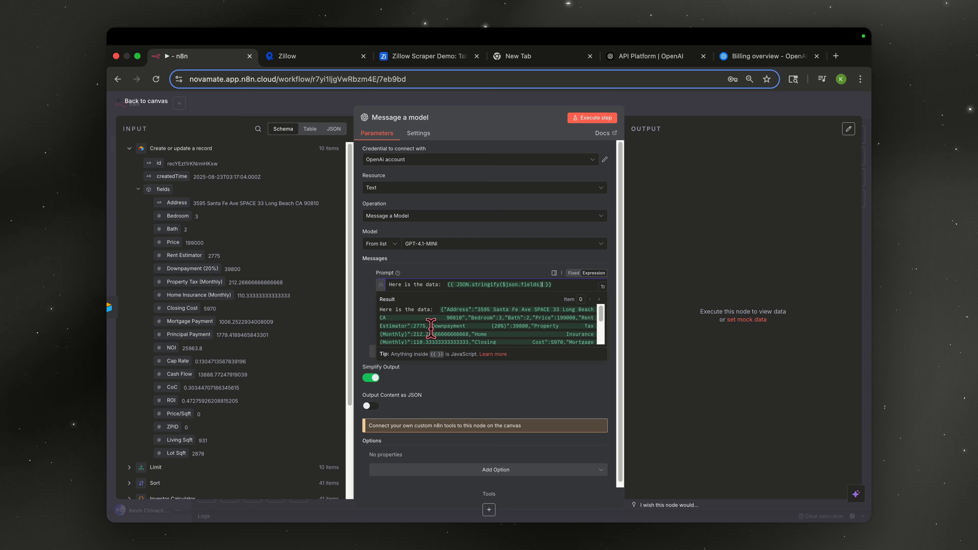
pyautogui.scroll(-3, 501, 335)
# - Add a System message containing the real-estate analyst prompt as an expression
pyautogui.click(502, 361)
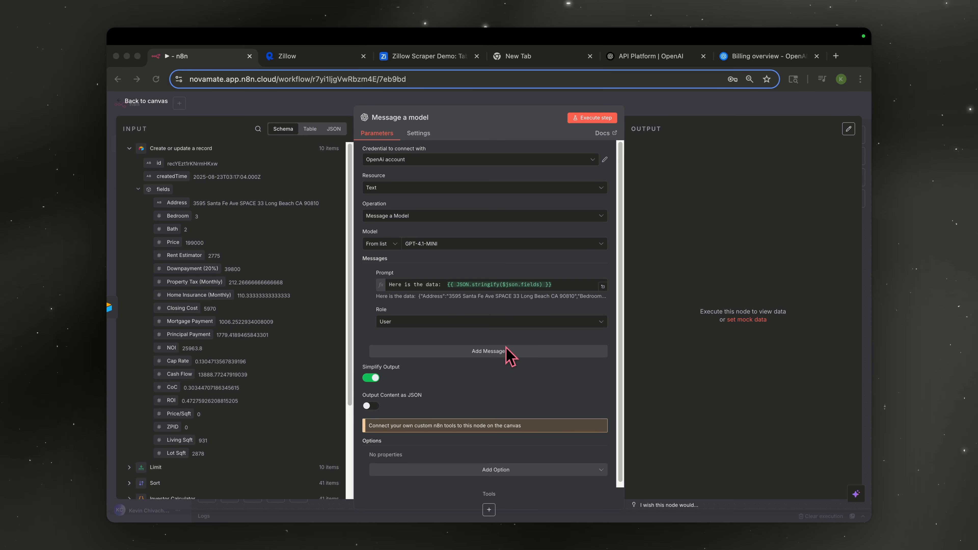
pyautogui.click(496, 353)
pyautogui.click(417, 403)
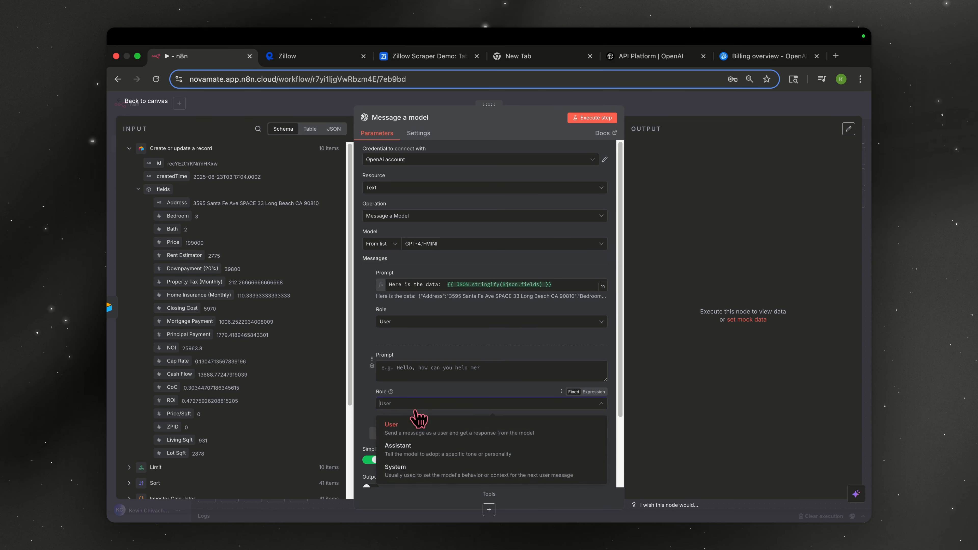
pyautogui.click(417, 531)
pyautogui.click(593, 355)
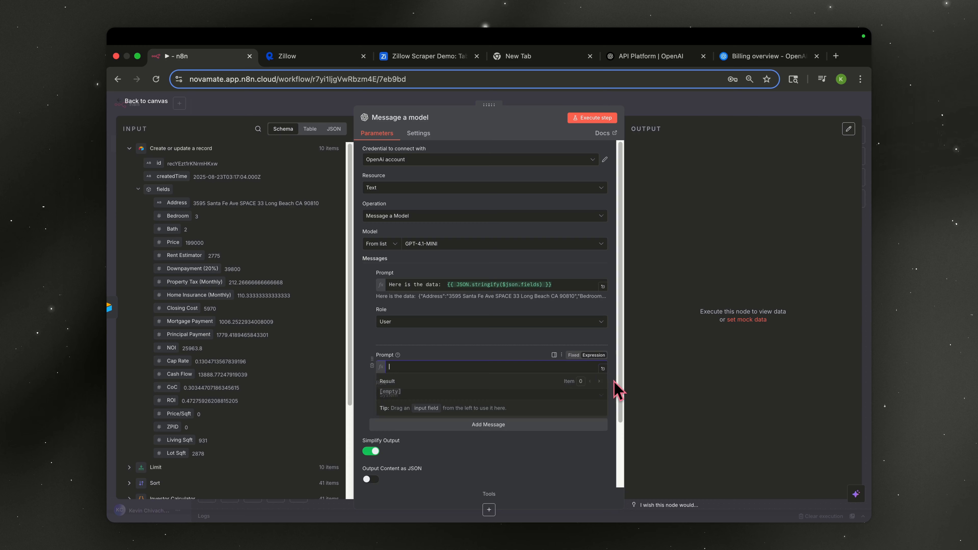
pyautogui.click(603, 368)
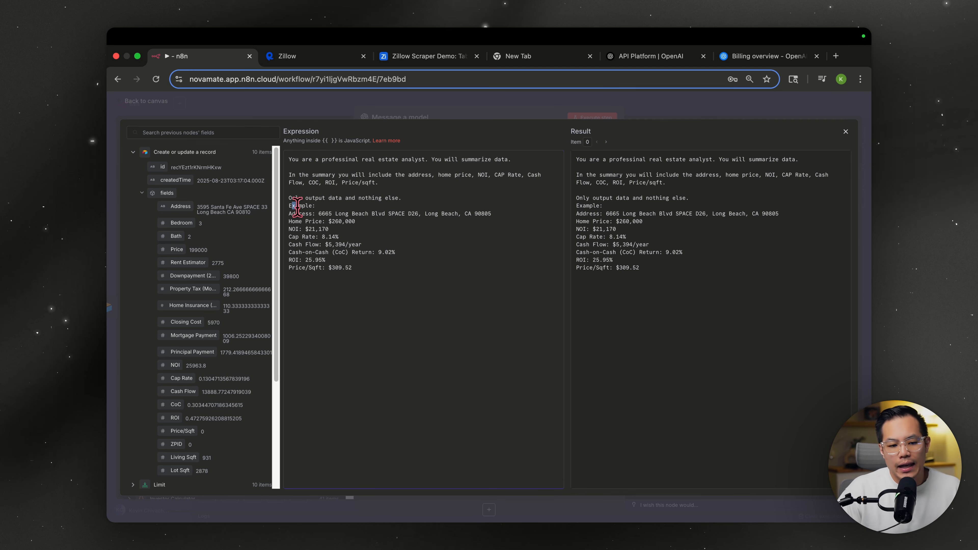
pyautogui.moveTo(292, 205); pyautogui.dragTo(361, 264)
pyautogui.click(427, 116)
# - Rename the OpenAI node 'Data Summarizer' and execute it to get 10 property summaries
pyautogui.click(427, 117)
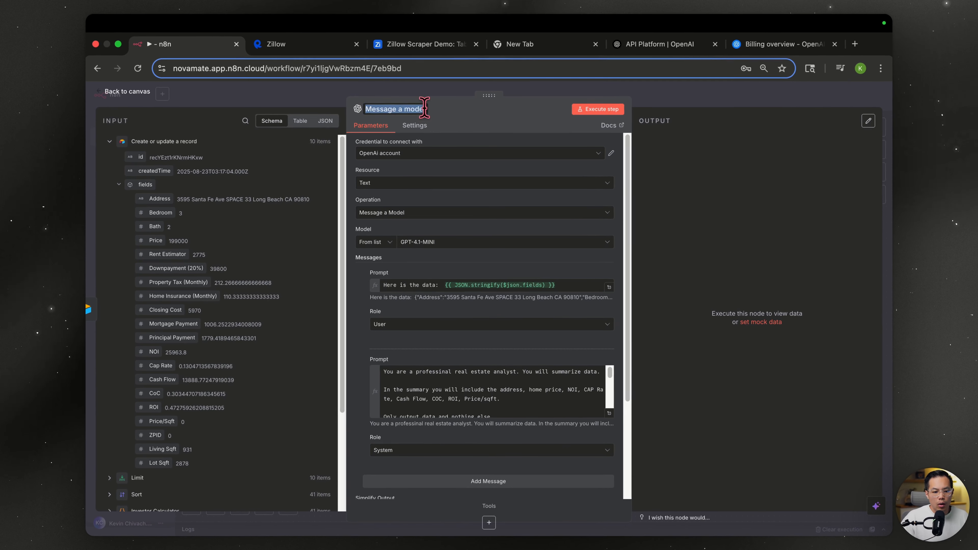
pyautogui.write('Data Summarizer')
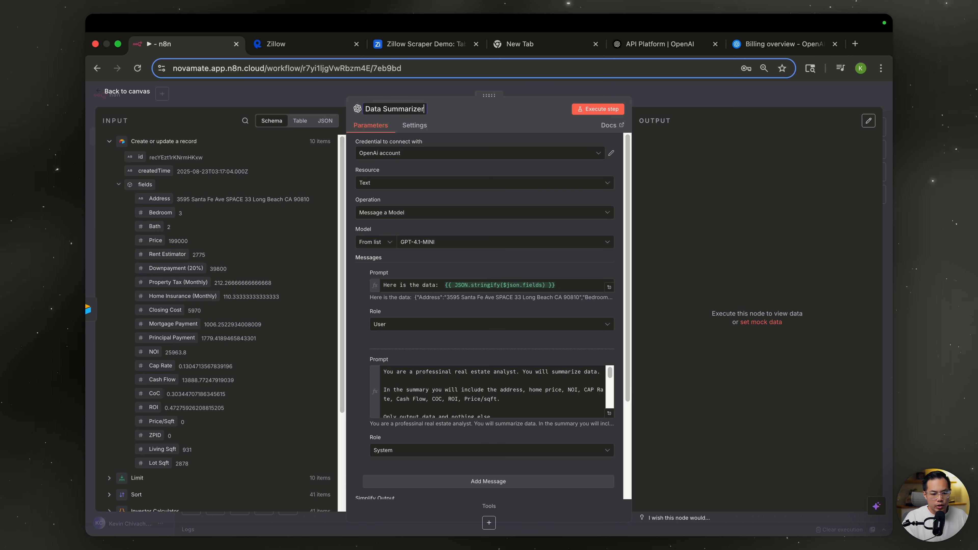
pyautogui.press('Return')
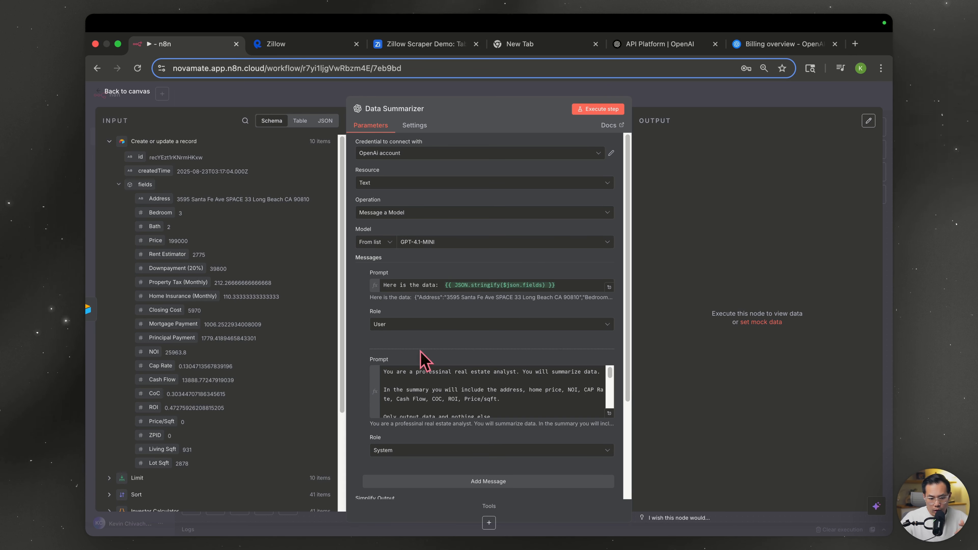
pyautogui.click(584, 112)
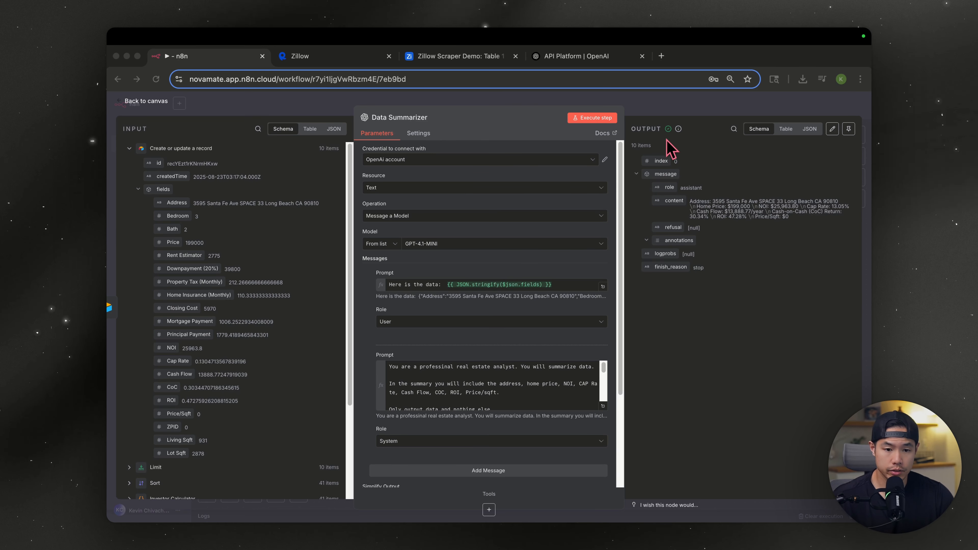
pyautogui.click(666, 108)
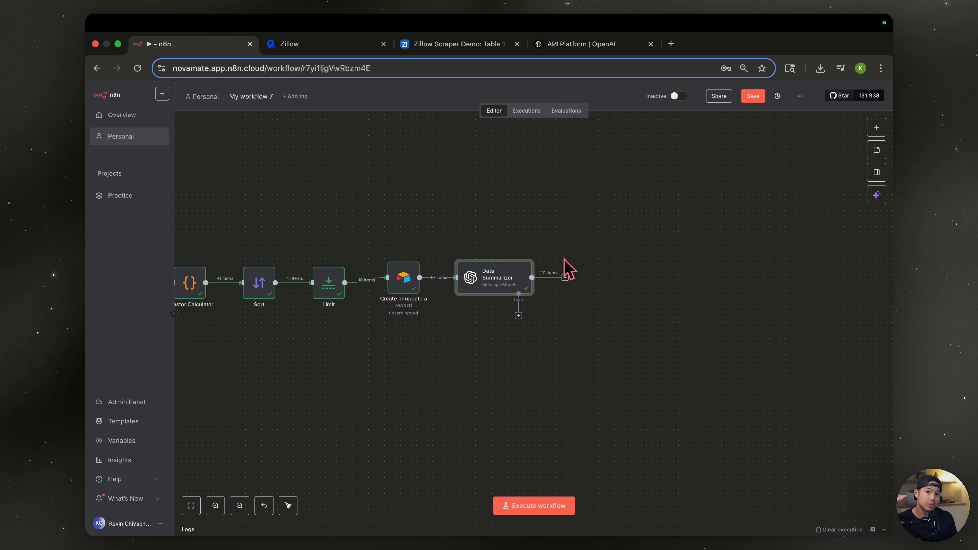
# - Add an Aggregate node after Data Summarizer combining message.content, and run it
pyautogui.click(565, 277)
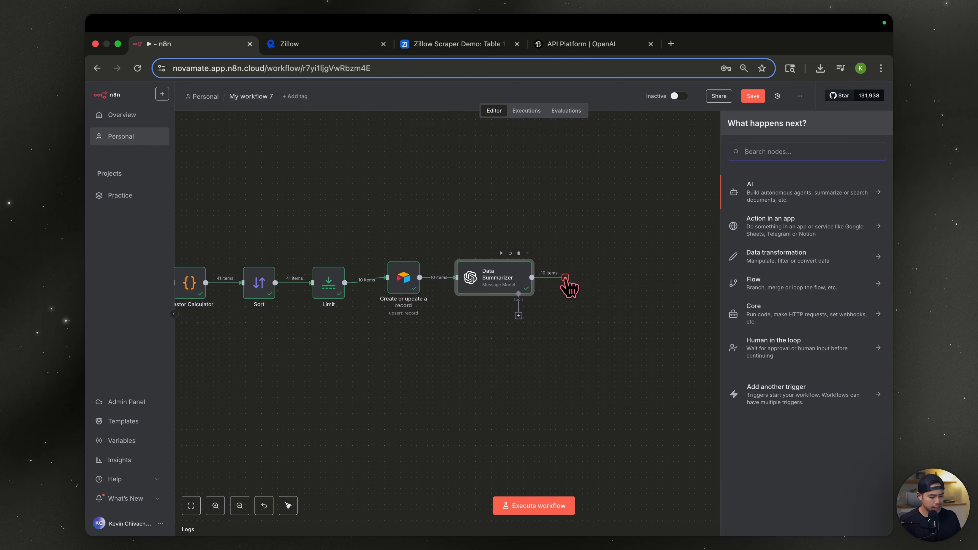
pyautogui.write('aggre')
pyautogui.press('Return')
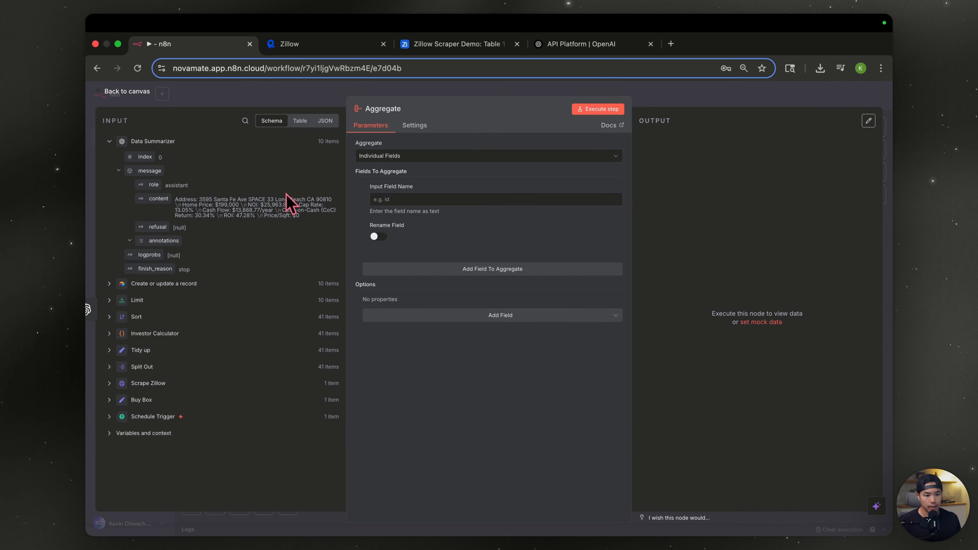
pyautogui.moveTo(158, 199); pyautogui.dragTo(404, 197)
pyautogui.click(596, 112)
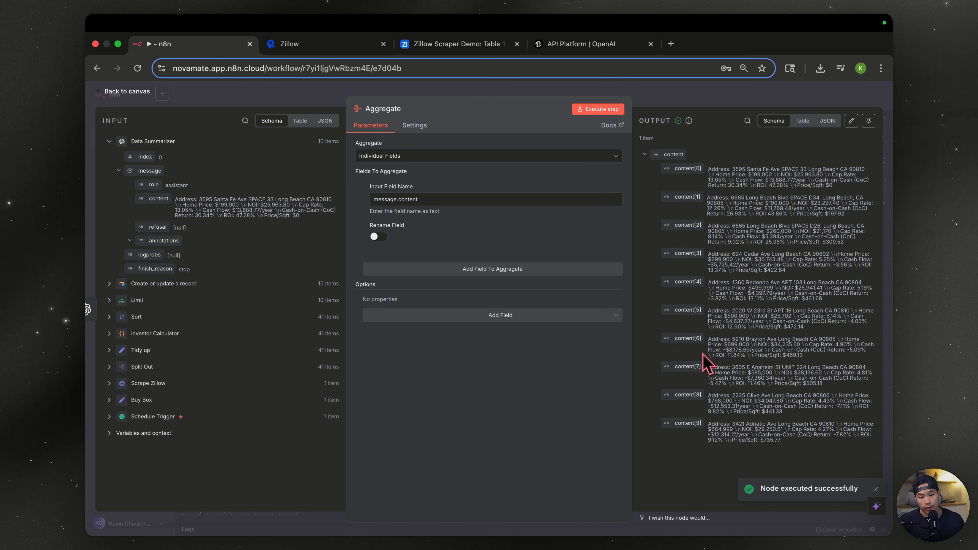
pyautogui.click(714, 102)
# - Add a Code node after Aggregate and name it 'HTML Formatter'
pyautogui.click(640, 277)
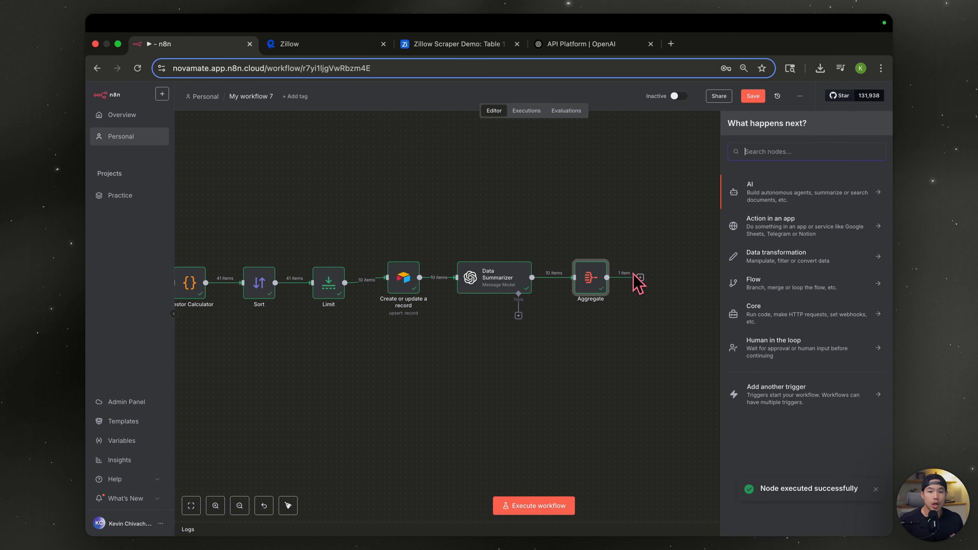
pyautogui.write('code')
pyautogui.press('Return')
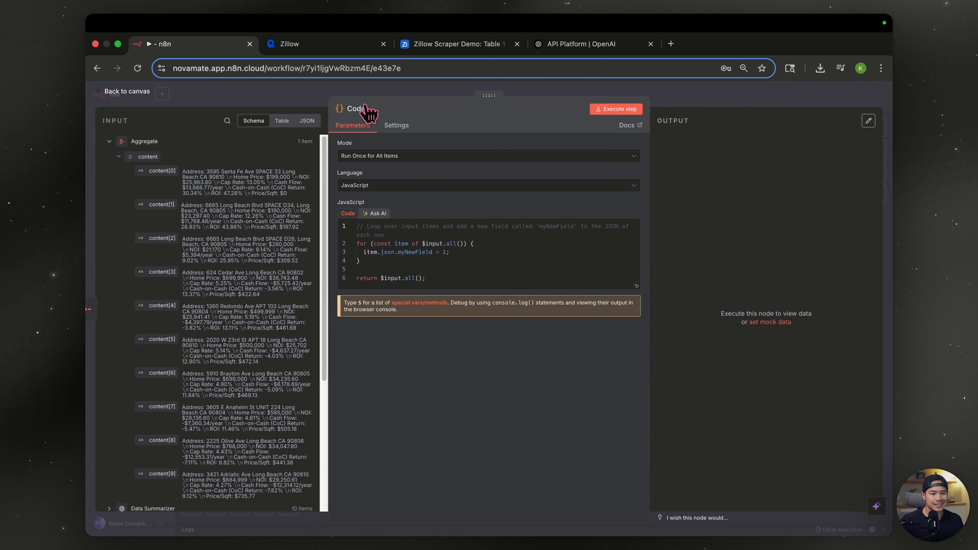
pyautogui.click(365, 109)
pyautogui.write('HTML FO')
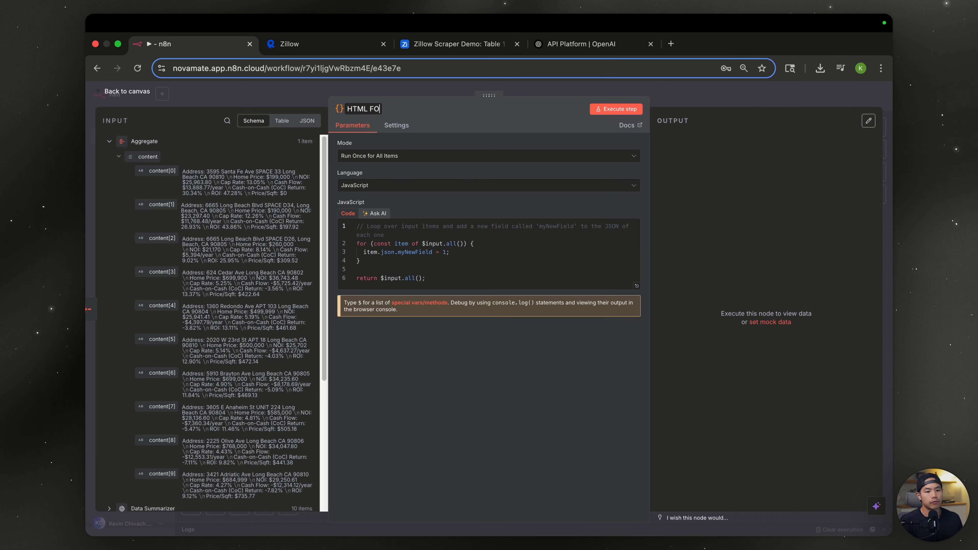
pyautogui.write('rmatter')
# - Replace the template code with the HTML formatter script and execute the node
pyautogui.moveTo(453, 273); pyautogui.dragTo(293, 206)
pyautogui.press('BackSpace')
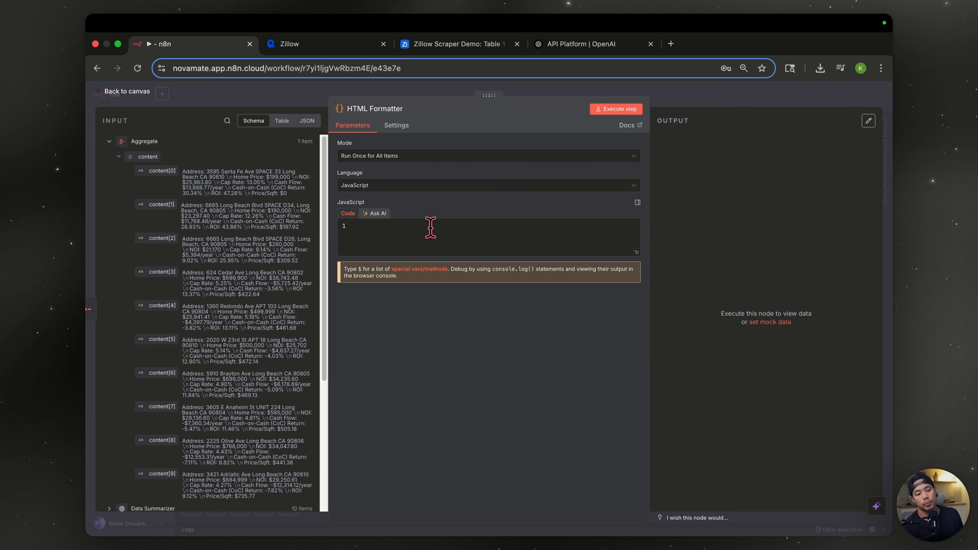
pyautogui.press('super+v')
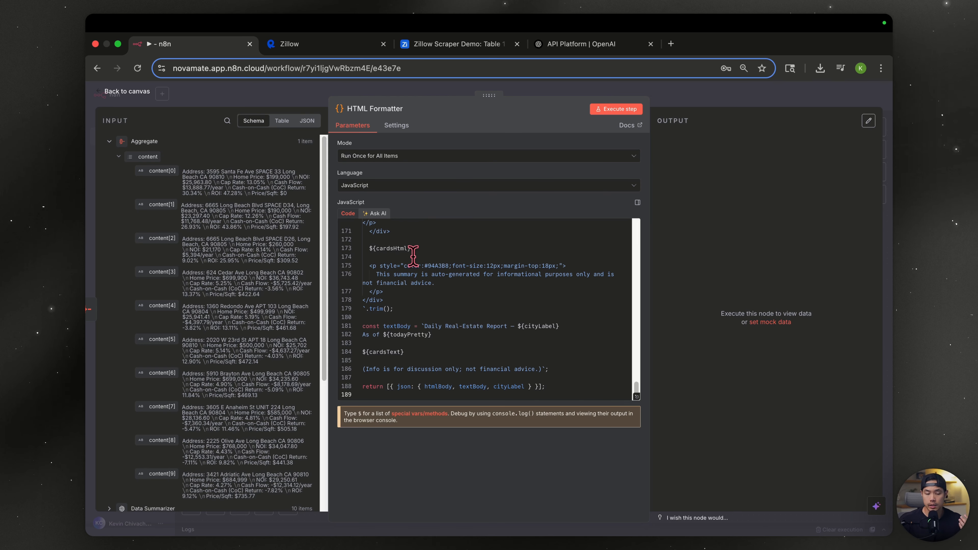
pyautogui.scroll(20, 413, 254)
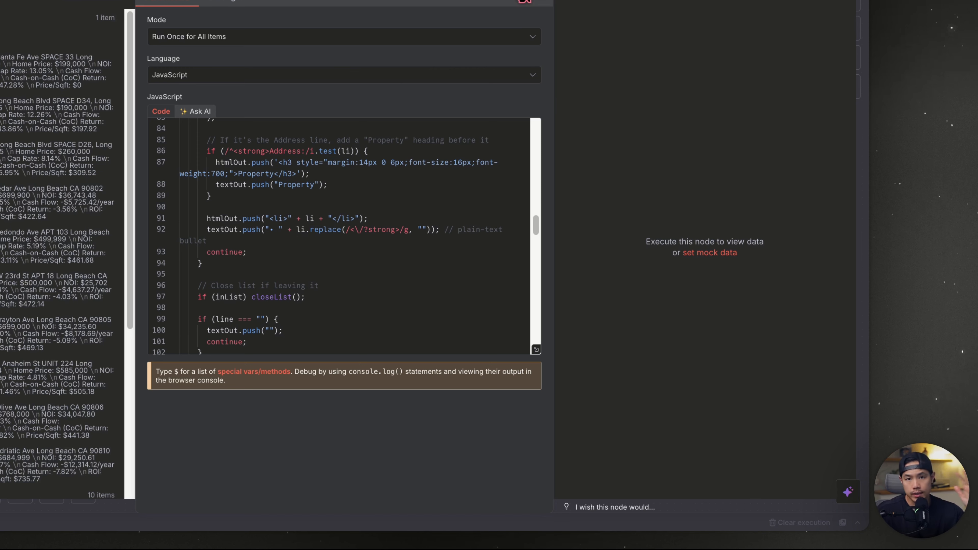
pyautogui.click(512, 0)
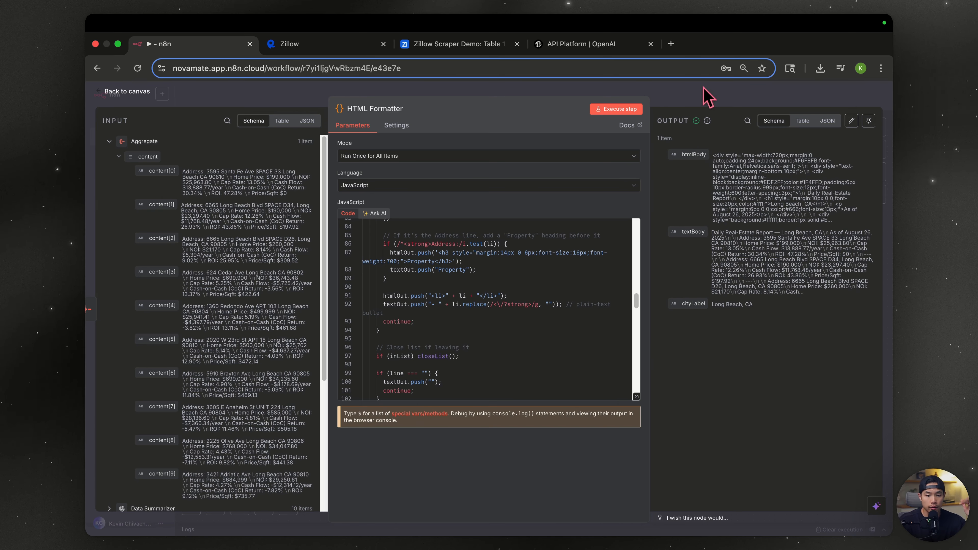
pyautogui.click(705, 96)
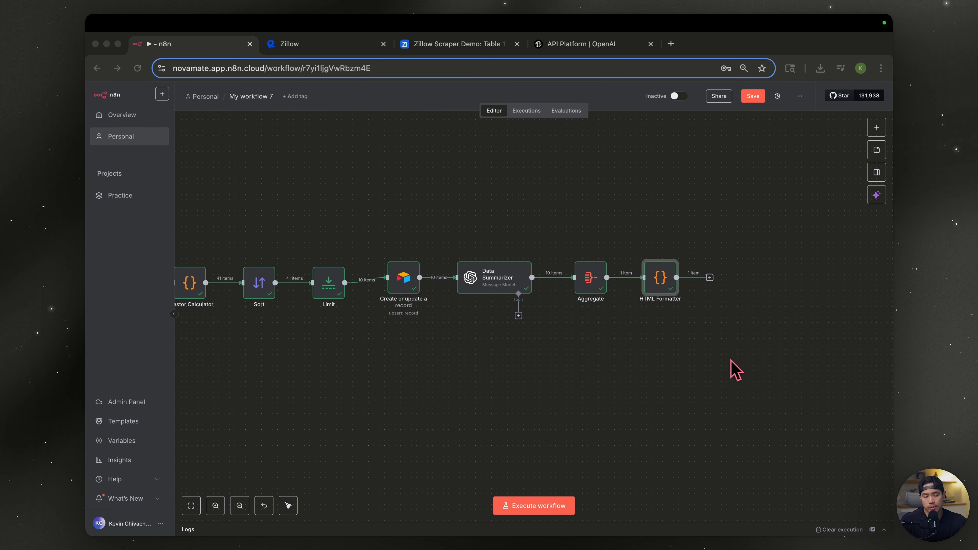
# - Add an OpenAI 'Message a model' node after HTML Formatter
pyautogui.click(709, 277)
pyautogui.write('open')
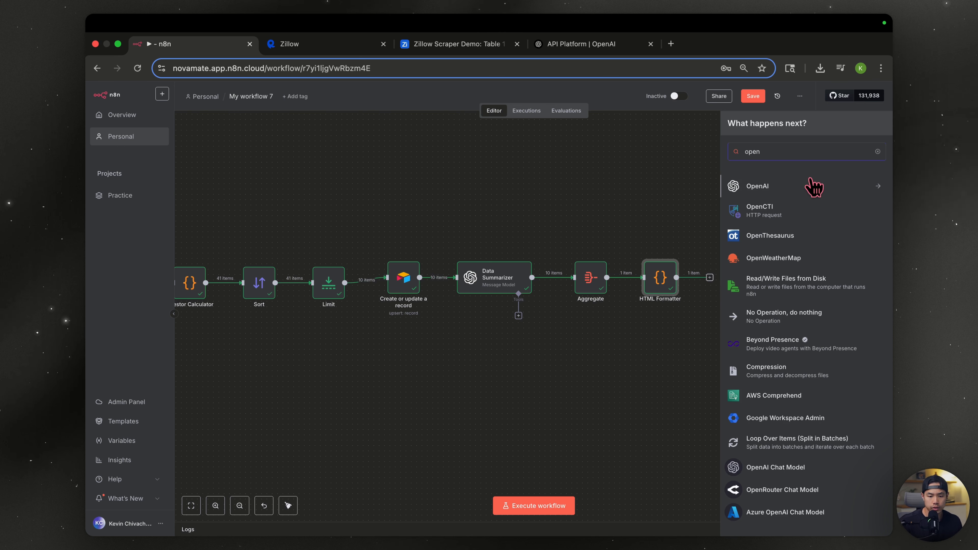
pyautogui.press('Return')
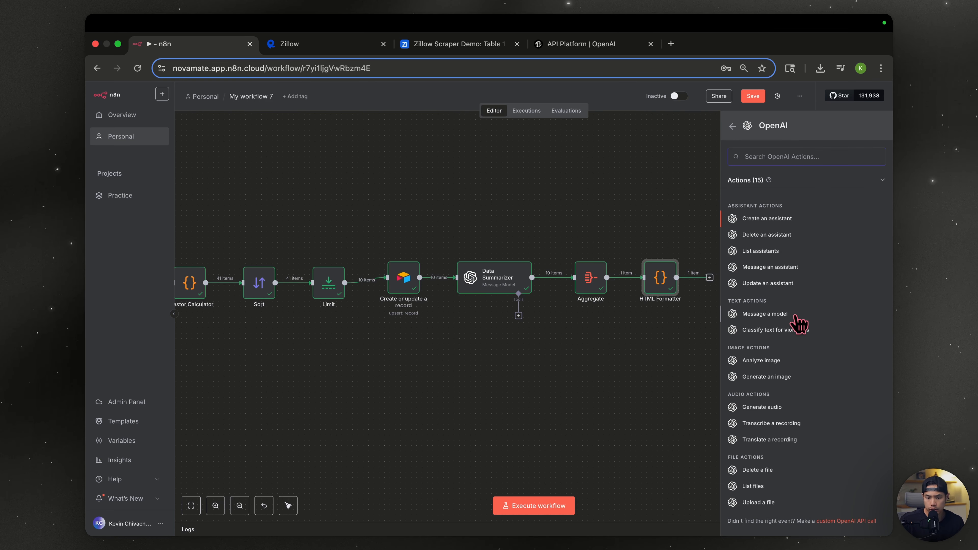
pyautogui.click(797, 321)
# - Use the OpenAi account credential and GPT-4.1-MINI, and paste in the market-sentiment prompt
pyautogui.click(500, 154)
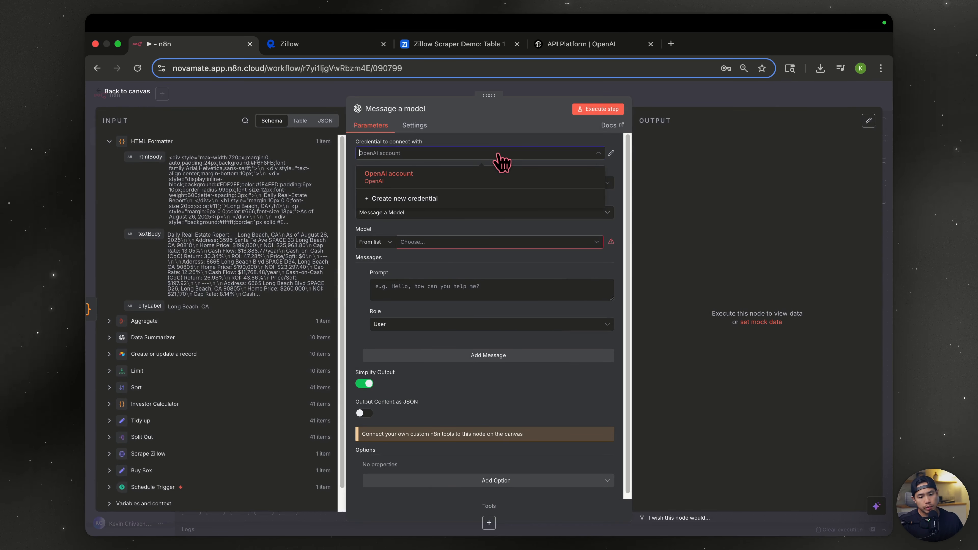
pyautogui.click(458, 177)
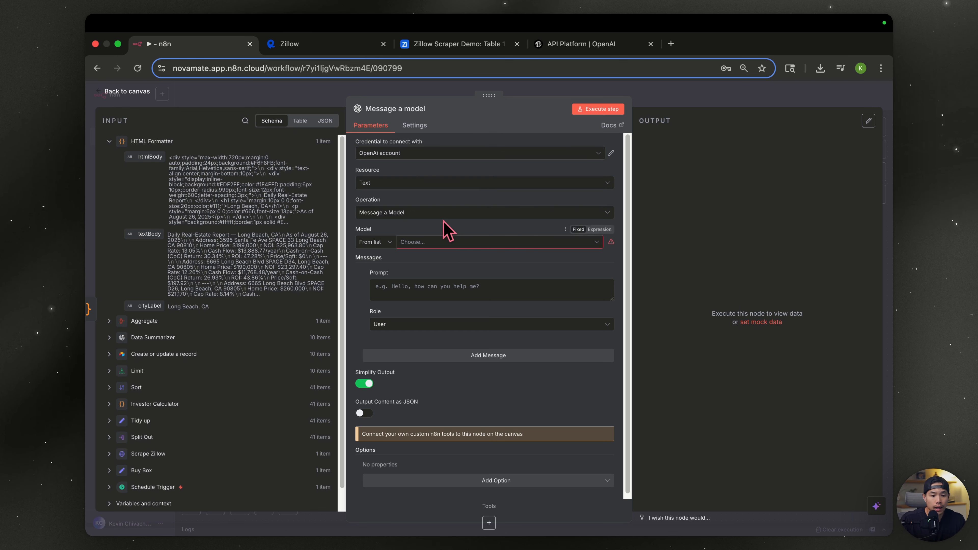
pyautogui.click(445, 242)
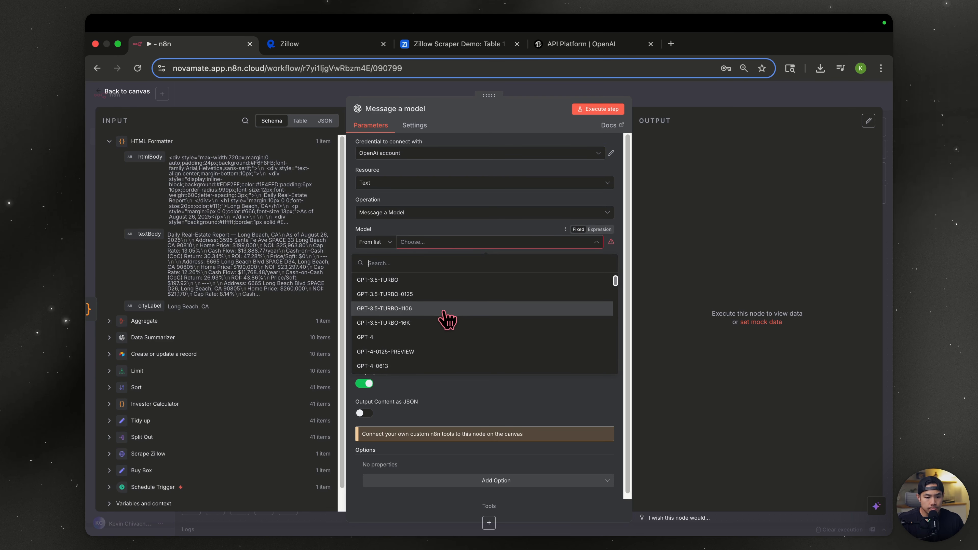
pyautogui.scroll(-5, 442, 314)
pyautogui.click(438, 332)
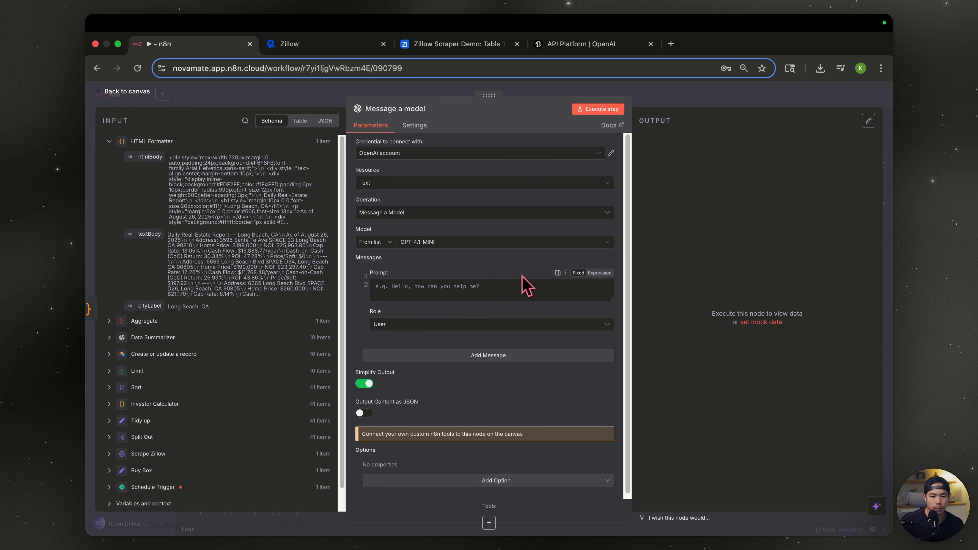
pyautogui.click(525, 285)
pyautogui.write('Include brief up to date summary of real estate market sentiment for: {{ $now.format("MM/DD/YYYY") }} for area  code: {{ $(\'HTTP Request\').item.json.results[0].zipcode }} Only do the real estate market sentiment once for the area.')
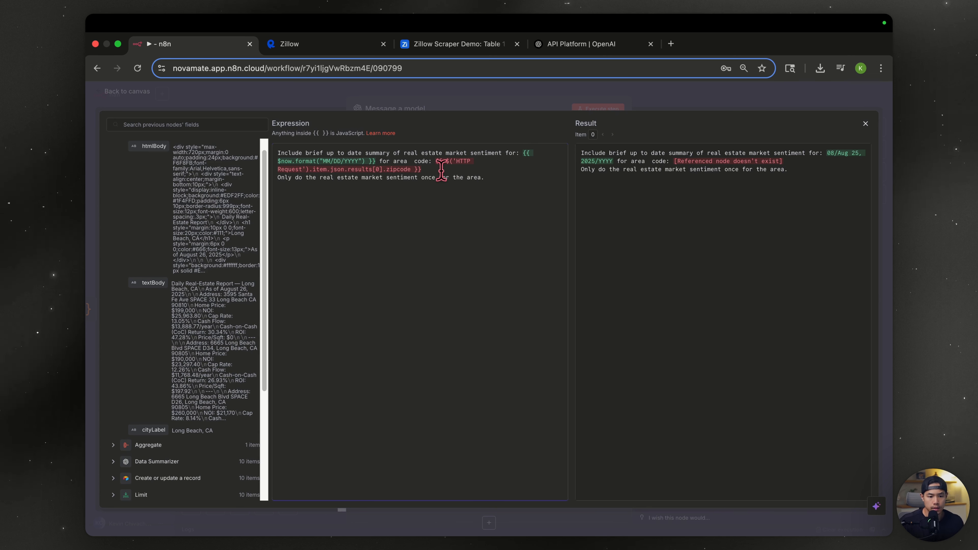
# - Replace the prompt's HTTP Request zipcode with the Scrape Zillow results[0].zipcode after 'code:'
pyautogui.moveTo(443, 173); pyautogui.dragTo(437, 164)
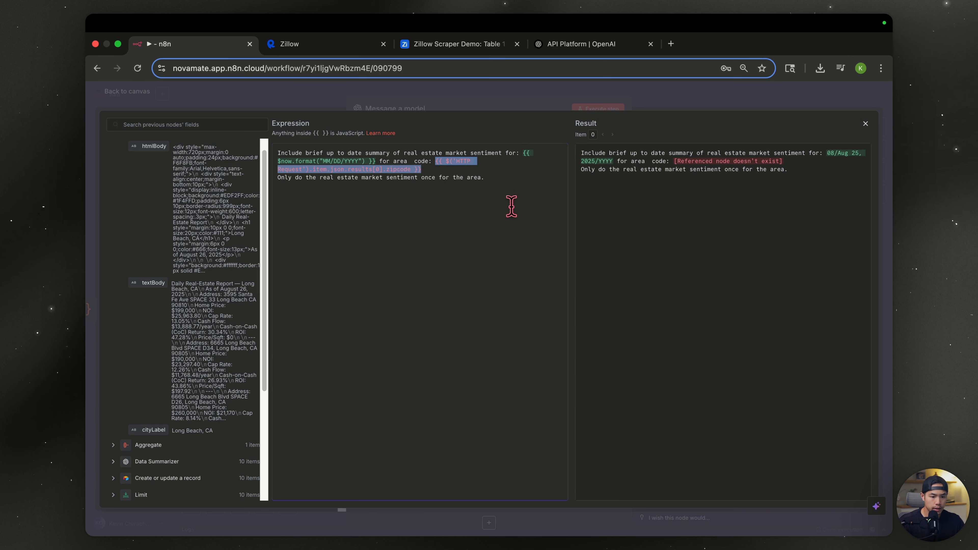
pyautogui.press('BackSpace')
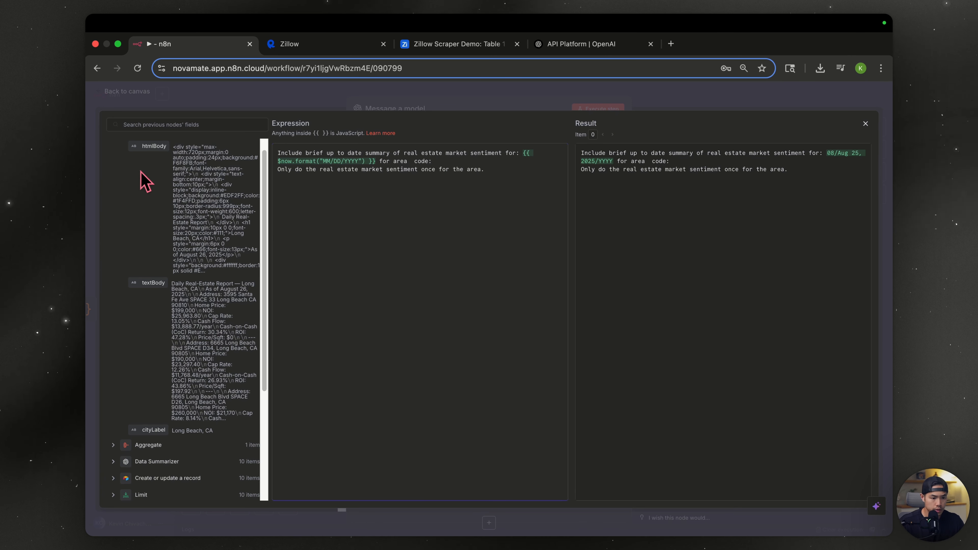
pyautogui.scroll(1, 144, 181)
pyautogui.click(115, 145)
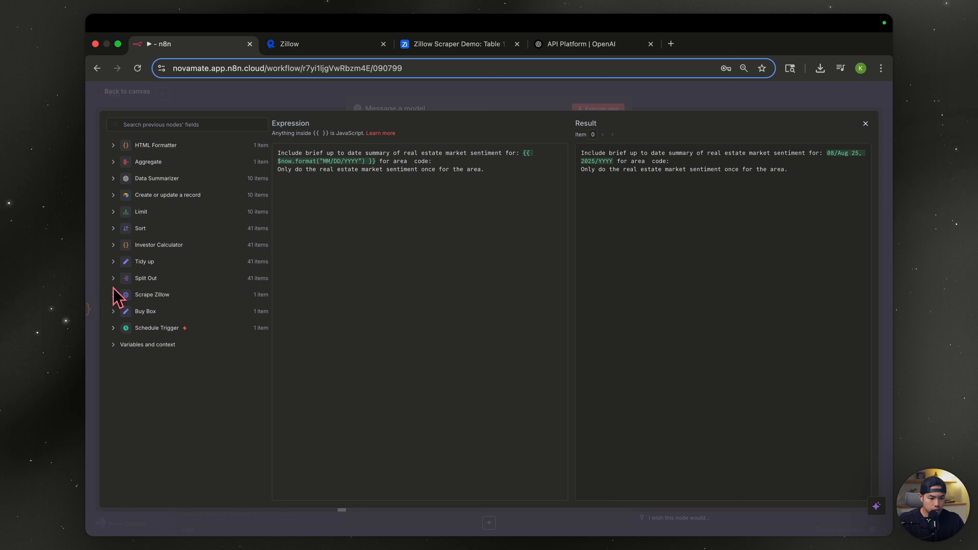
pyautogui.click(112, 195)
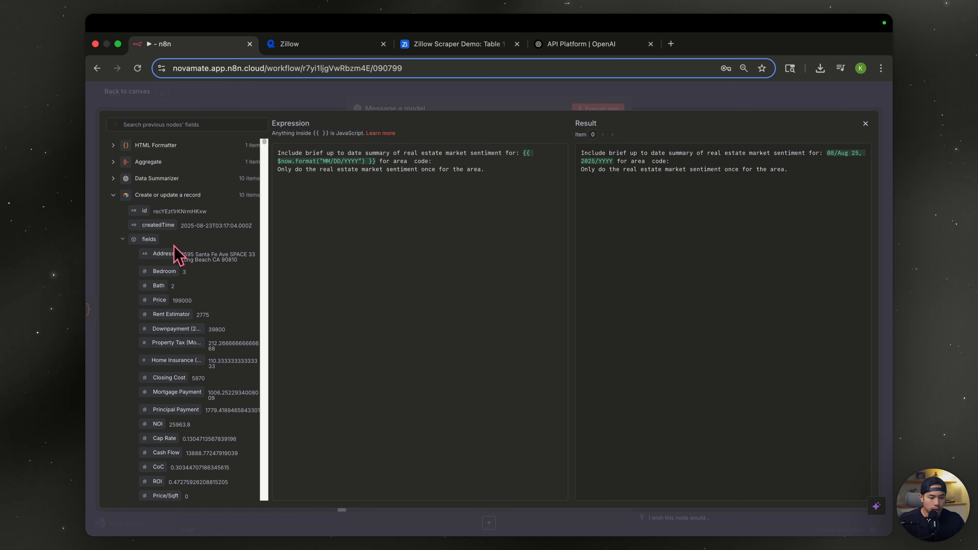
pyautogui.scroll(-6, 187, 323)
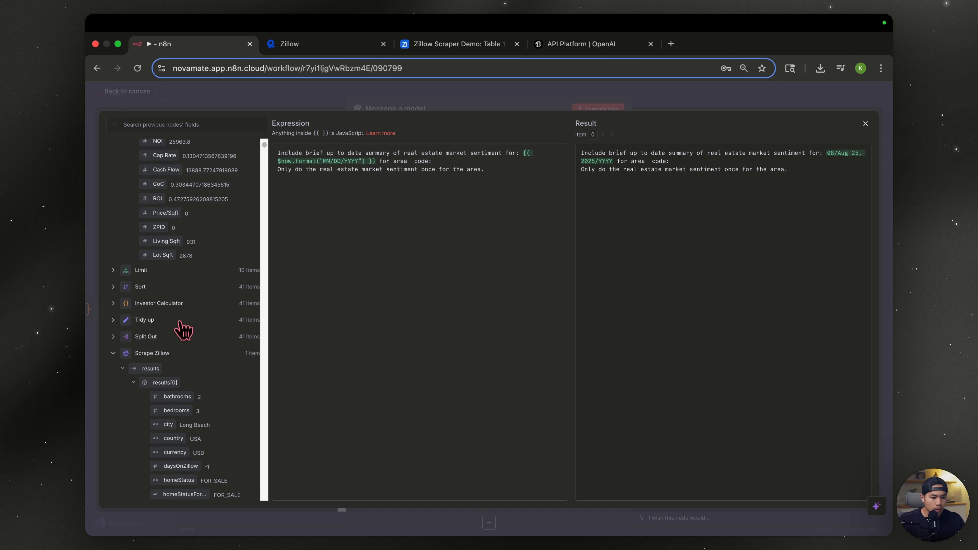
pyautogui.scroll(-1, 172, 337)
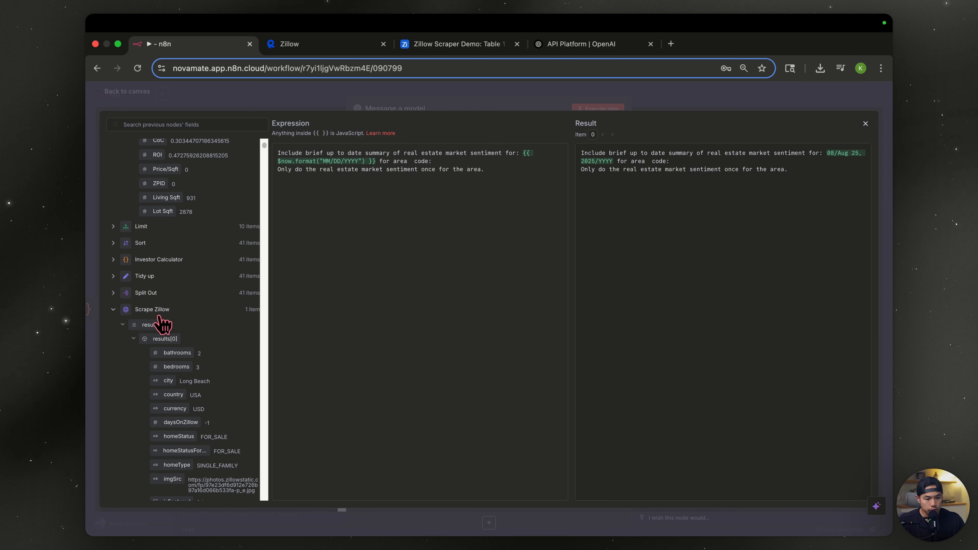
pyautogui.scroll(-15, 156, 315)
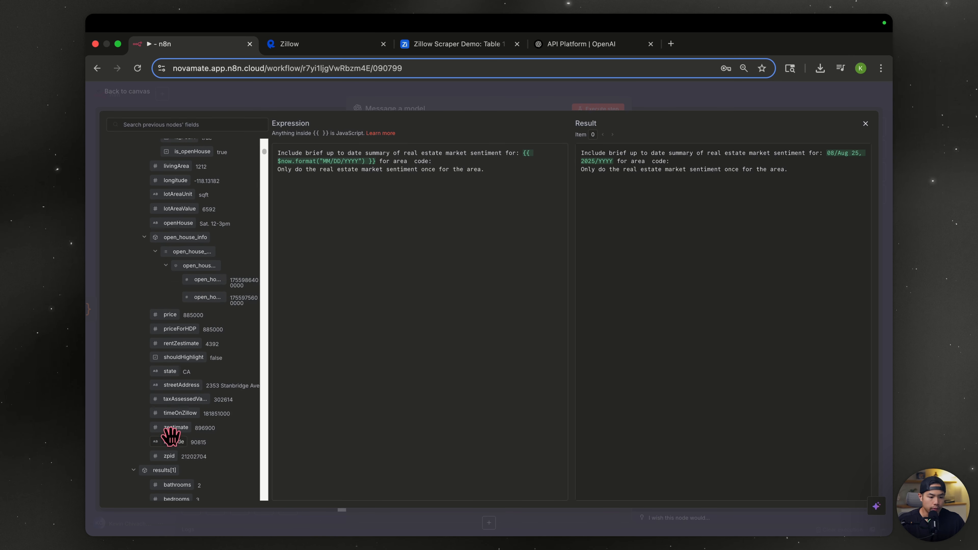
pyautogui.moveTo(170, 439); pyautogui.dragTo(458, 161)
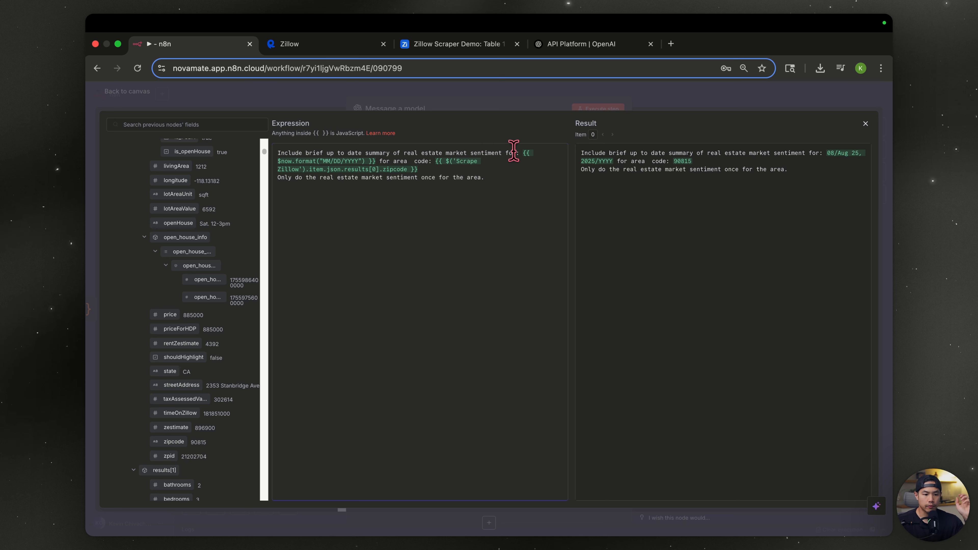
# - Check the date and zipcode expressions in the prompt, then close the expression editor
pyautogui.moveTo(375, 159); pyautogui.dragTo(525, 153)
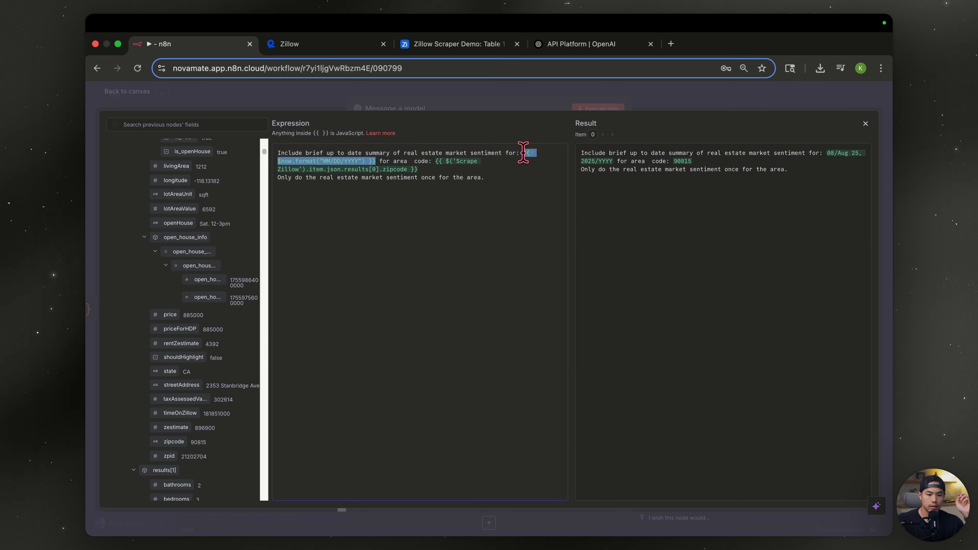
pyautogui.click(525, 178)
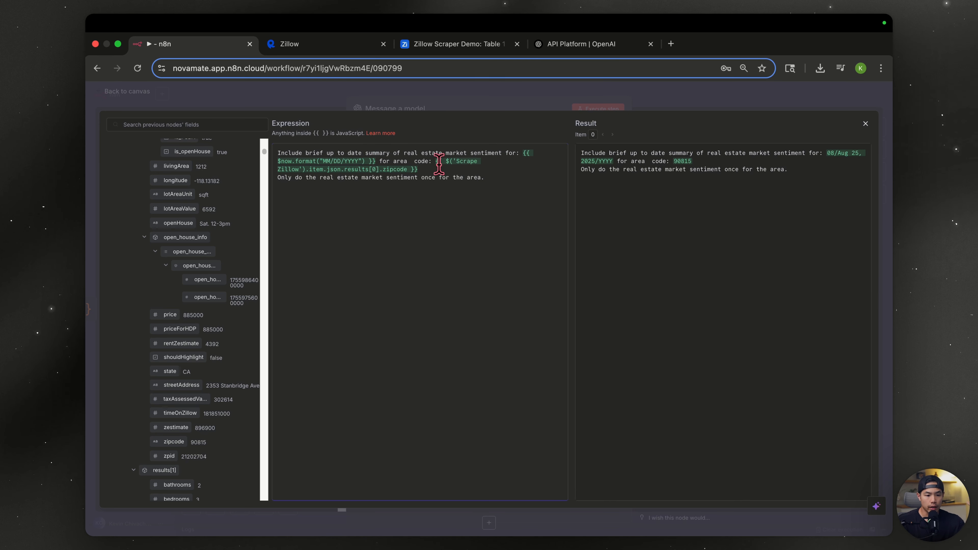
pyautogui.moveTo(418, 169); pyautogui.dragTo(439, 161)
pyautogui.click(458, 230)
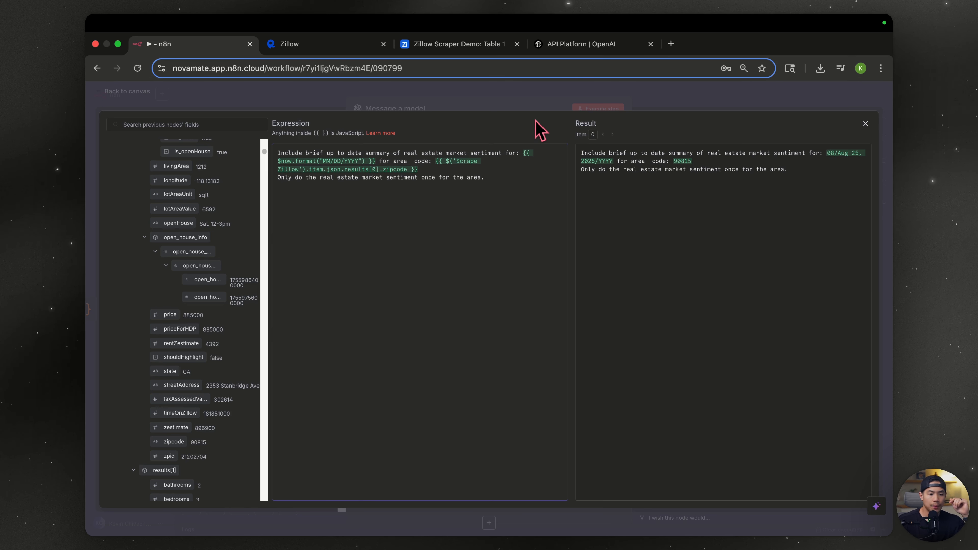
pyautogui.click(477, 97)
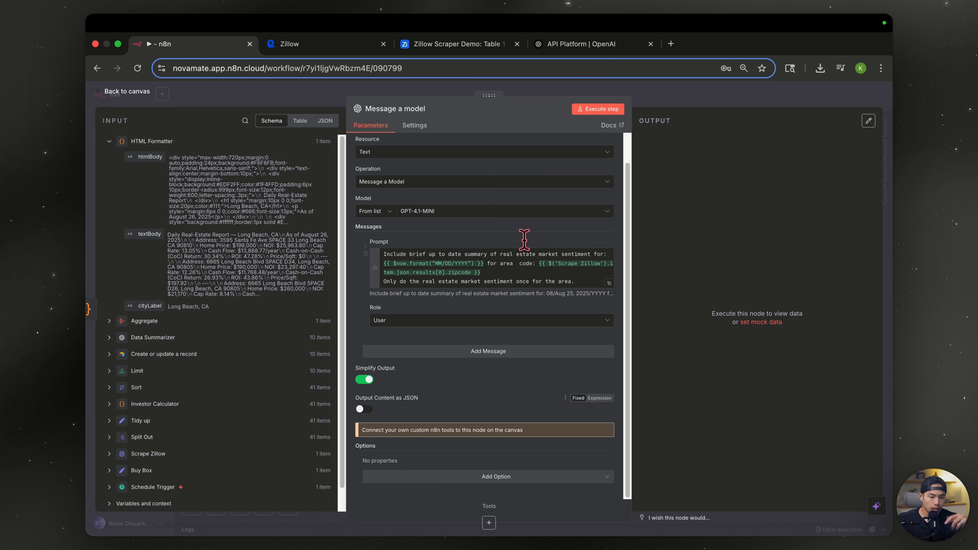
# - Run Message a model for the 90815 sentiment summary and add a Code node after it
pyautogui.click(602, 111)
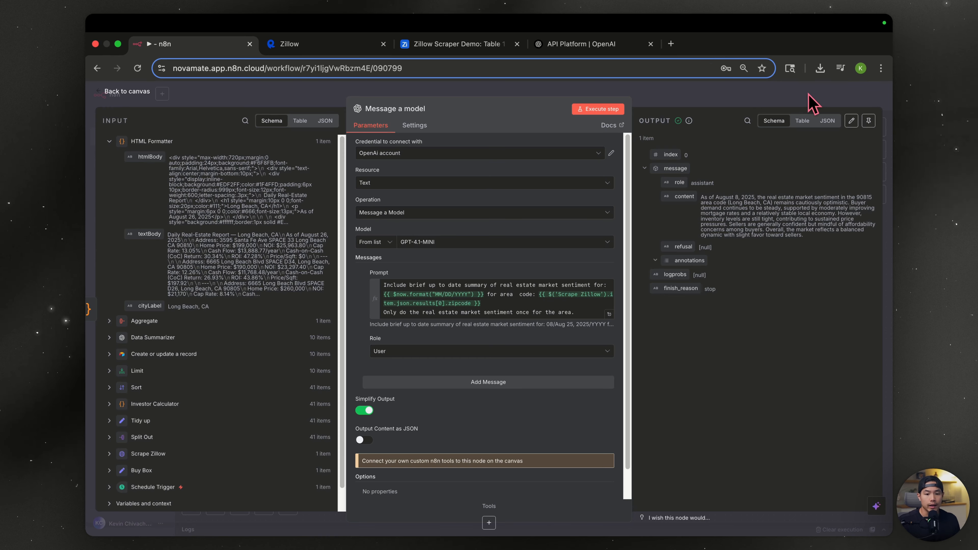
pyautogui.click(813, 103)
pyautogui.click(689, 283)
pyautogui.write('code')
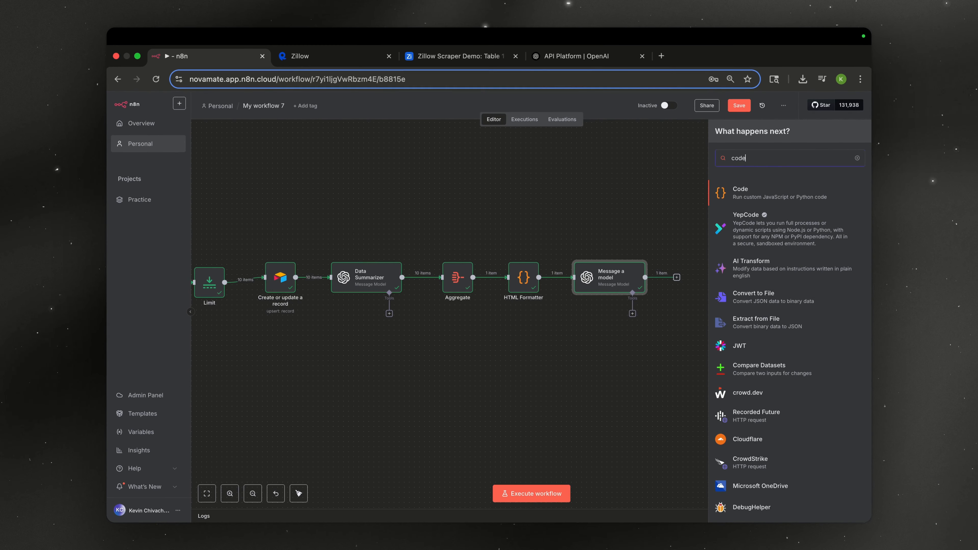
pyautogui.press('Return')
# - Paste the formatter script, name the node HTML Formatter 2, and run it
pyautogui.hotkey('ctrl', 'a')
pyautogui.press('super+v')
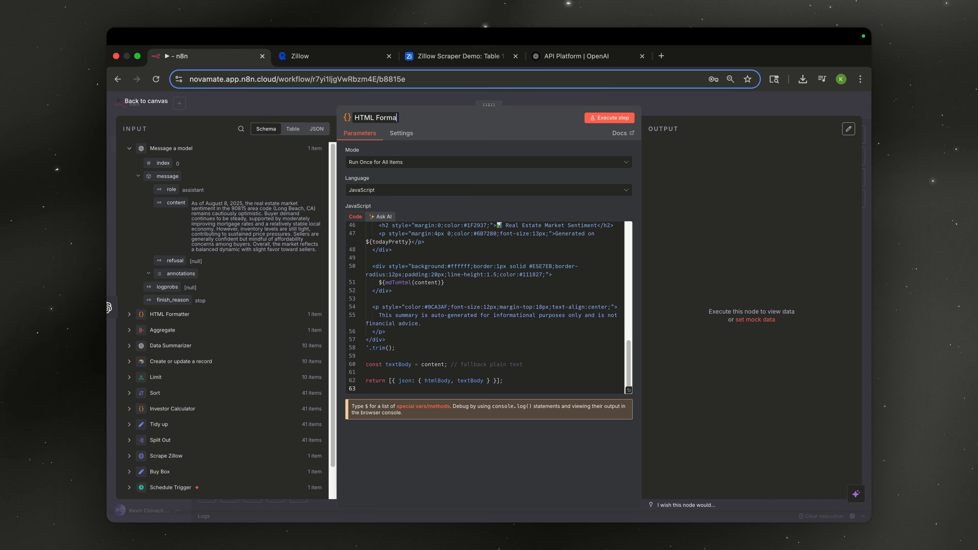
pyautogui.write('2')
pyautogui.click(612, 119)
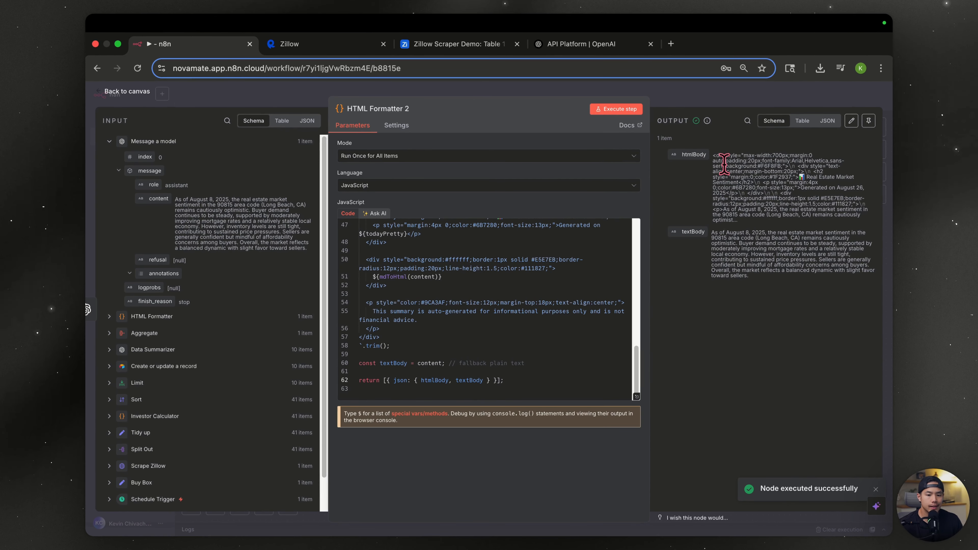
pyautogui.click(781, 94)
pyautogui.click(751, 281)
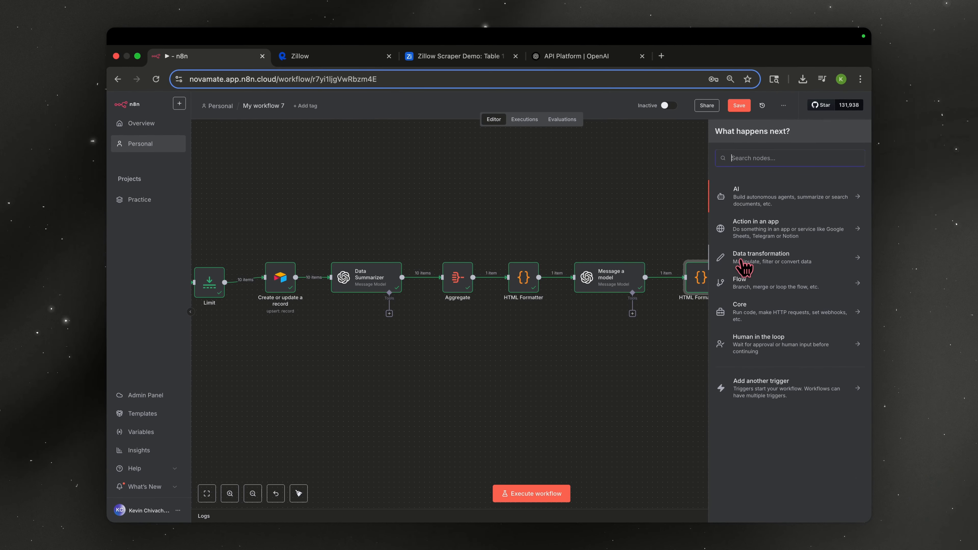
# - Add a Gmail 'Send a message' step and connect a new Gmail account credential
pyautogui.write('g')
pyautogui.click(778, 255)
pyautogui.click(755, 379)
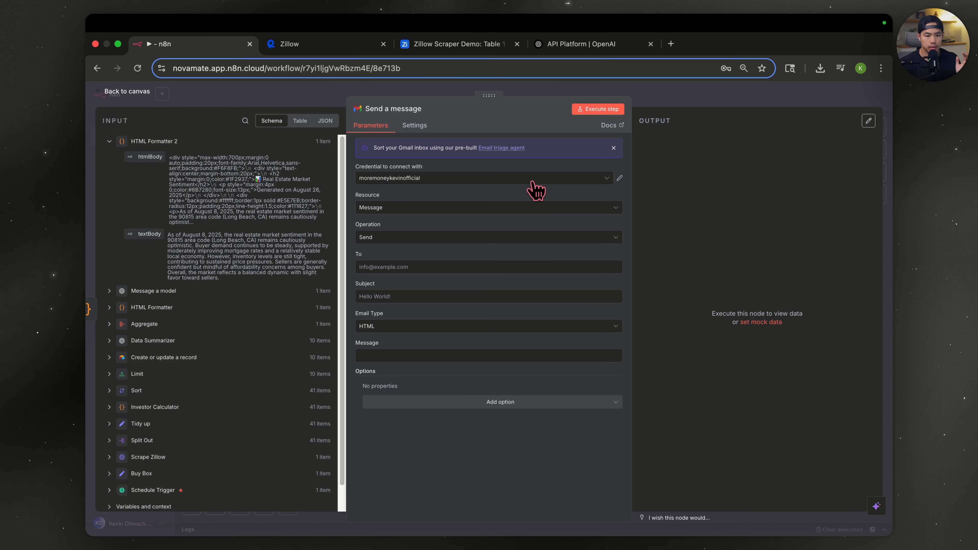
pyautogui.click(535, 189)
pyautogui.click(504, 250)
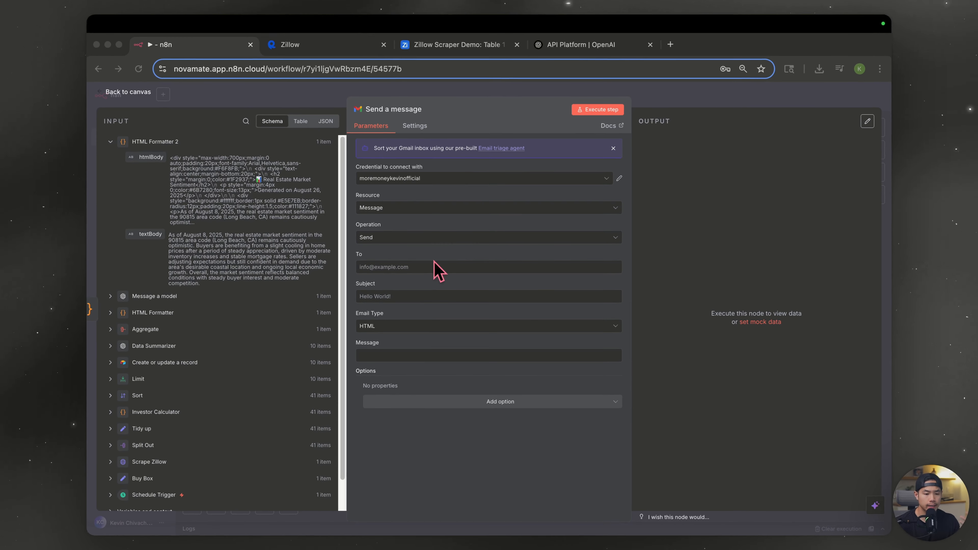
pyautogui.click(373, 266)
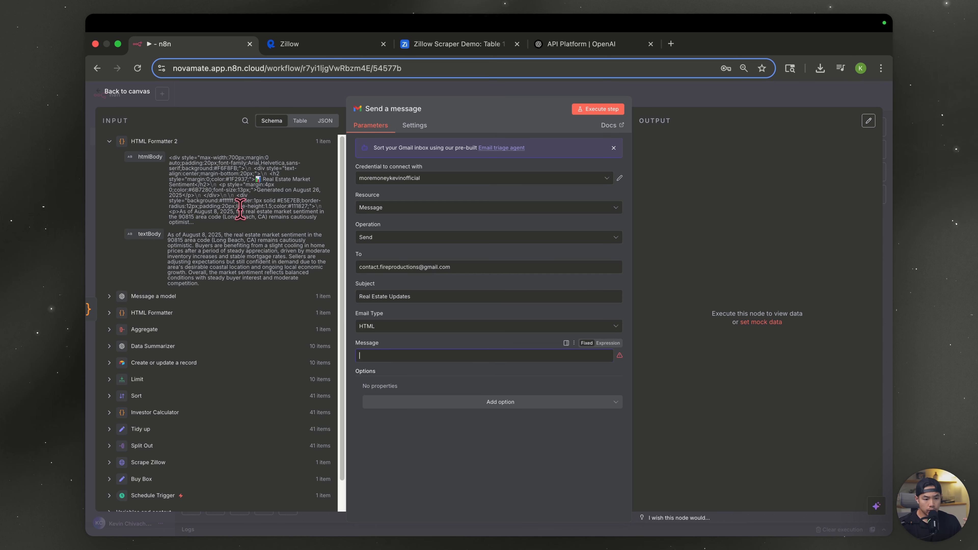
# - Set the email message body to the HTML Formatter 2 htmlBody field
pyautogui.moveTo(153, 157); pyautogui.dragTo(396, 355)
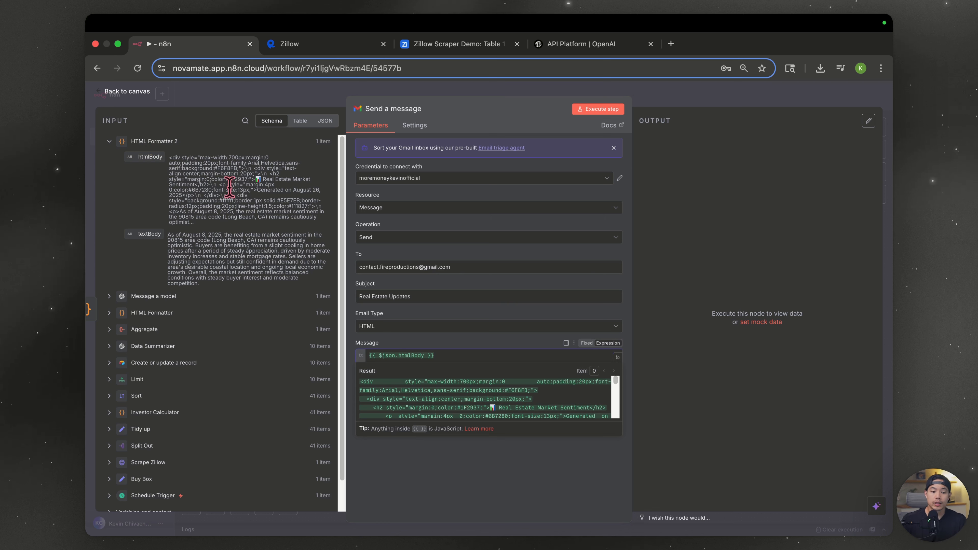
pyautogui.click(156, 315)
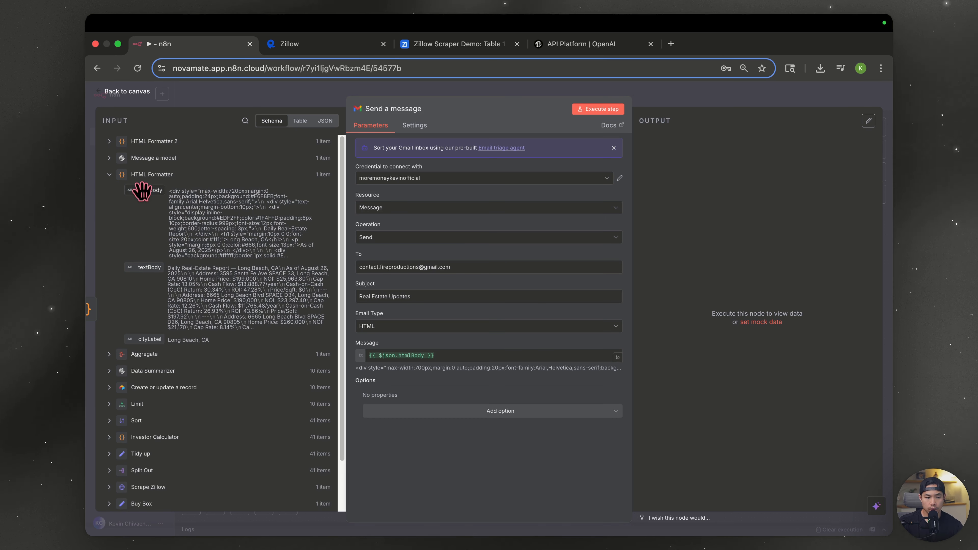
pyautogui.moveTo(142, 192); pyautogui.dragTo(517, 356)
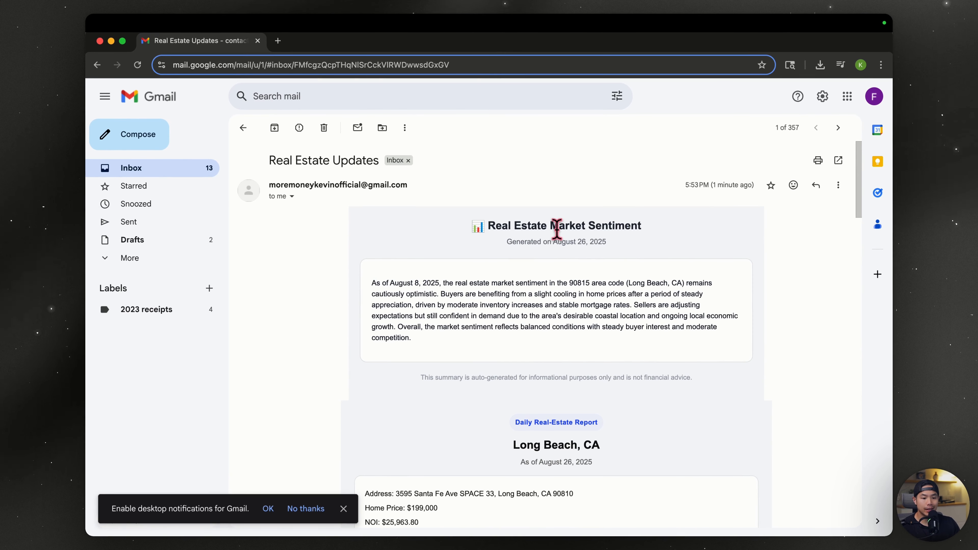
# - Read the market-sentiment summary at the top of the Real Estate Updates email
pyautogui.moveTo(465, 285); pyautogui.dragTo(377, 283)
pyautogui.tripleClick(399, 284)
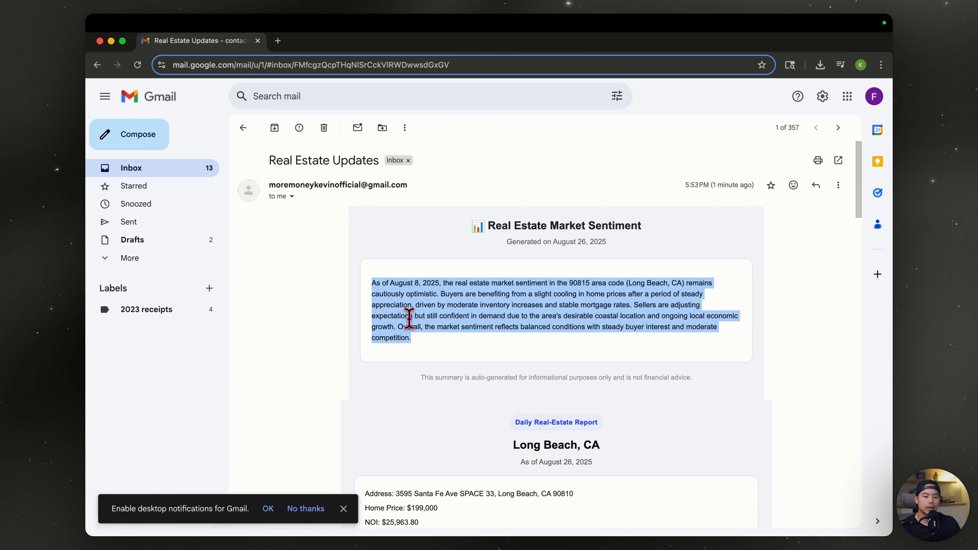
pyautogui.click(408, 319)
pyautogui.scroll(-3, 454, 366)
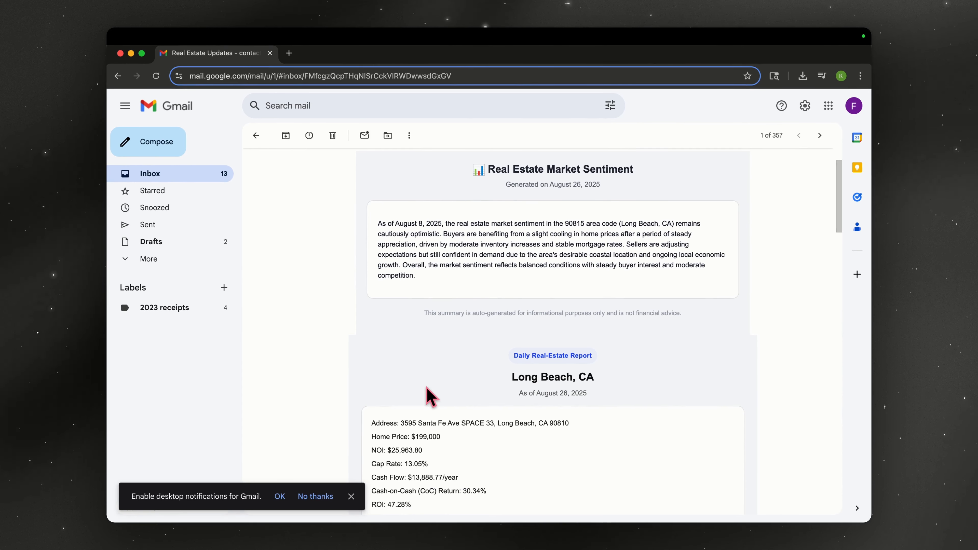
pyautogui.scroll(-1, 458, 366)
pyautogui.scroll(-2, 547, 356)
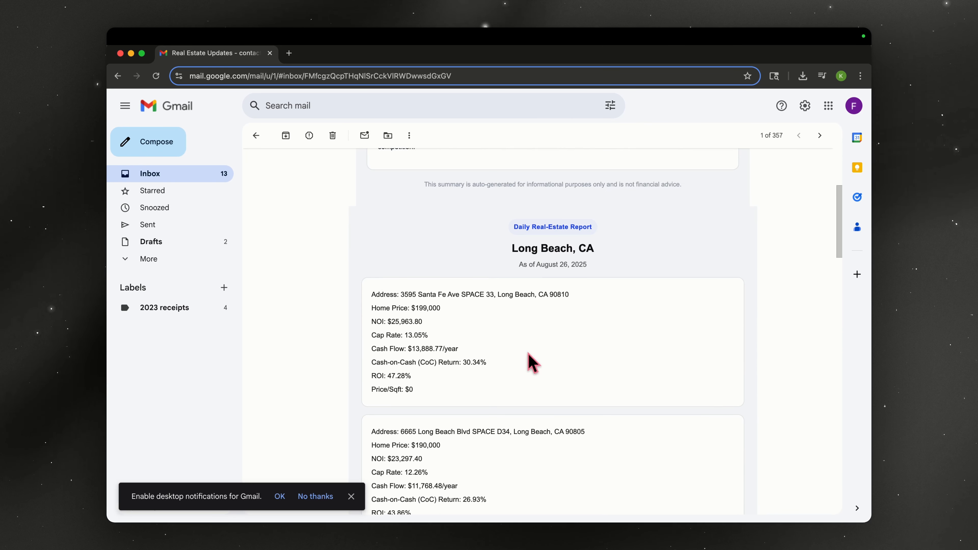
pyautogui.moveTo(373, 294); pyautogui.dragTo(427, 308)
pyautogui.click(393, 320)
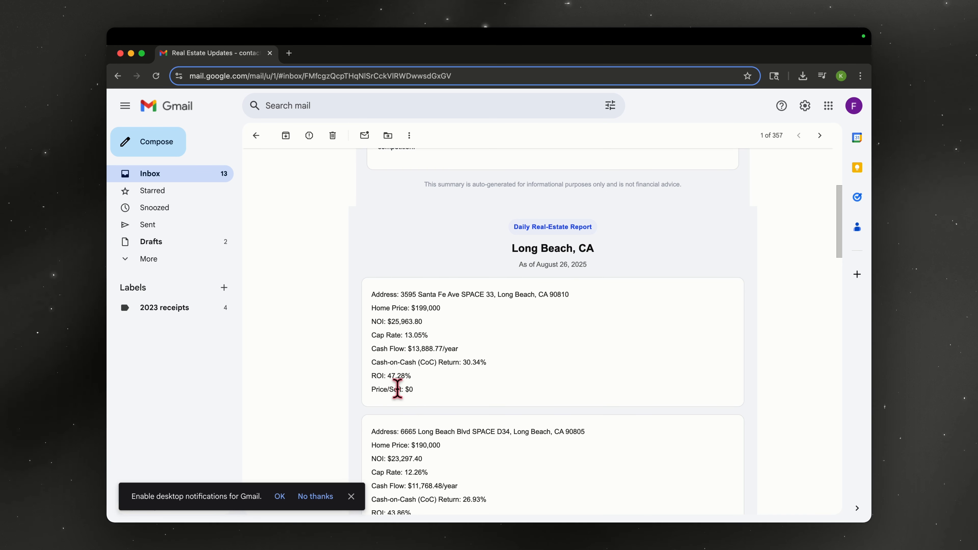
pyautogui.scroll(-3, 396, 389)
pyautogui.scroll(3, 396, 389)
pyautogui.moveTo(450, 387); pyautogui.dragTo(340, 383)
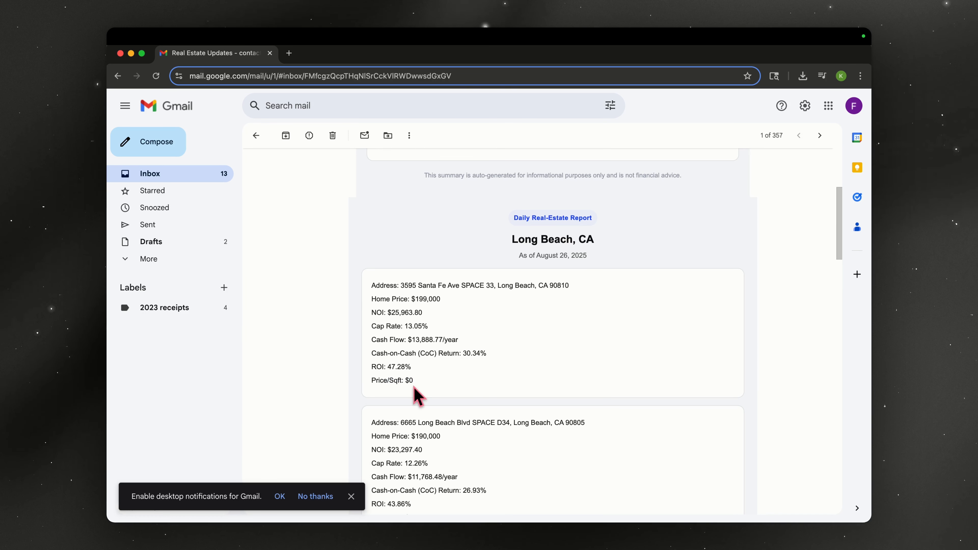
pyautogui.scroll(-3, 452, 372)
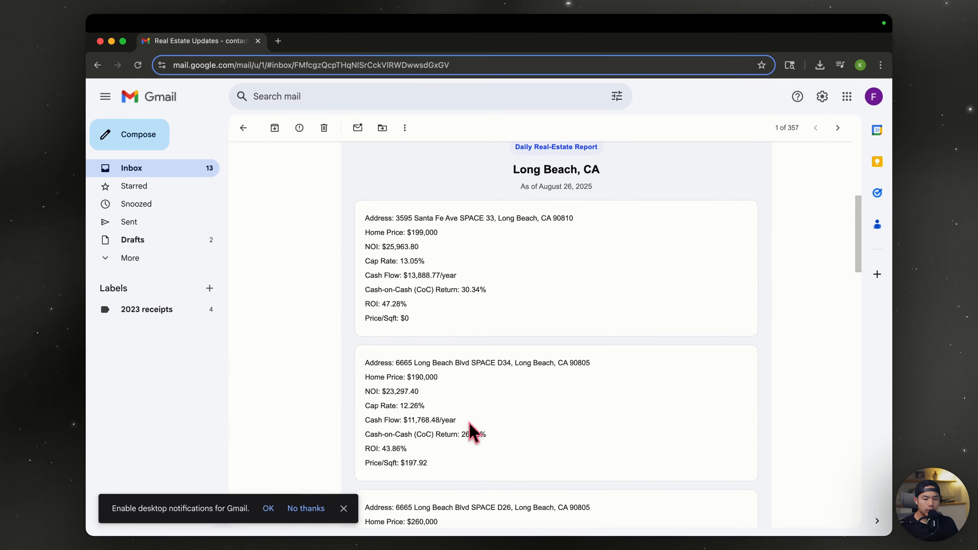
pyautogui.scroll(-3, 471, 431)
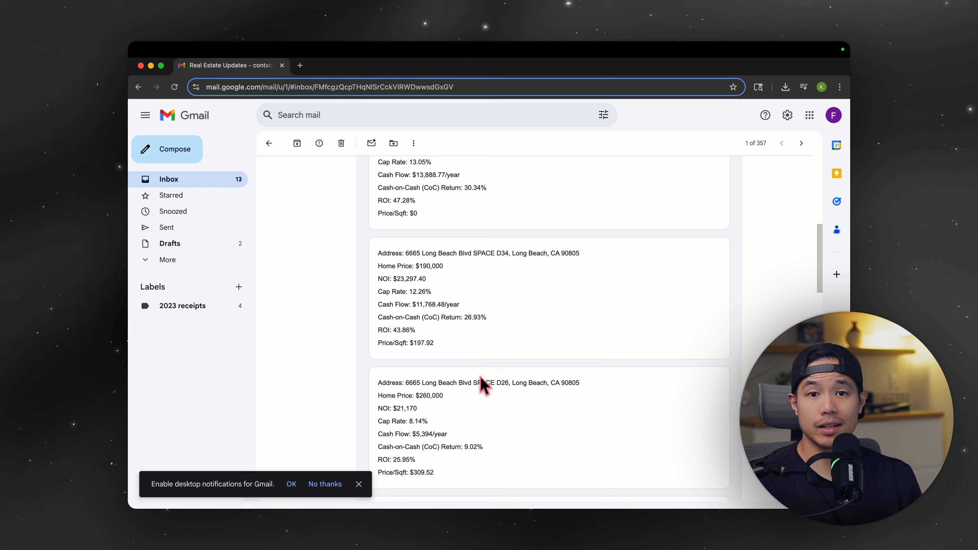
pyautogui.scroll(-5, 483, 347)
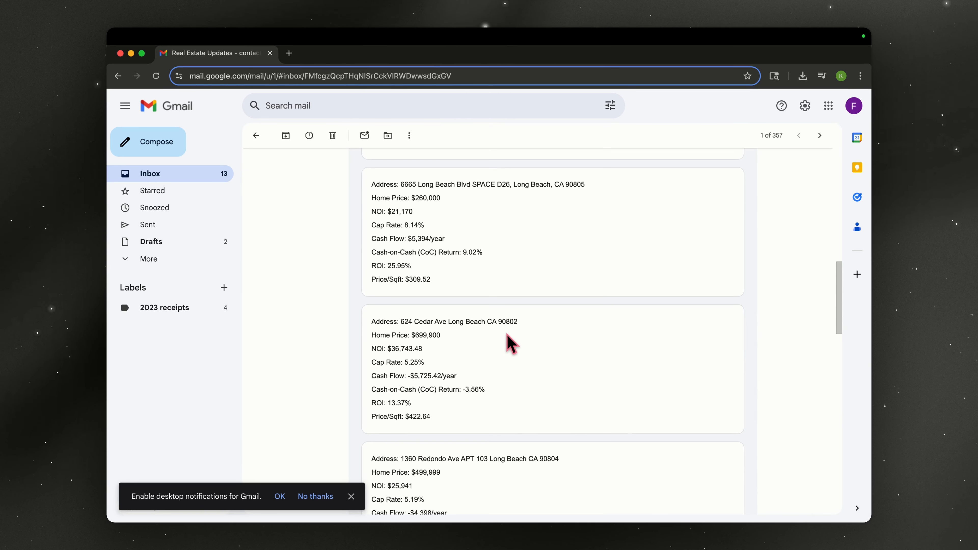
pyautogui.scroll(-3, 419, 385)
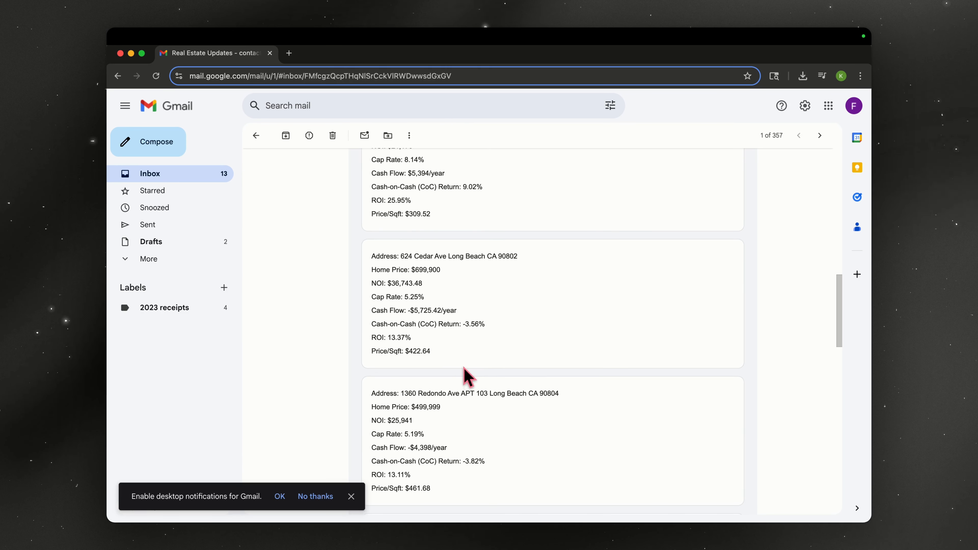
pyautogui.scroll(7, 483, 323)
pyautogui.moveTo(607, 264); pyautogui.dragTo(505, 276)
pyautogui.press('super+c')
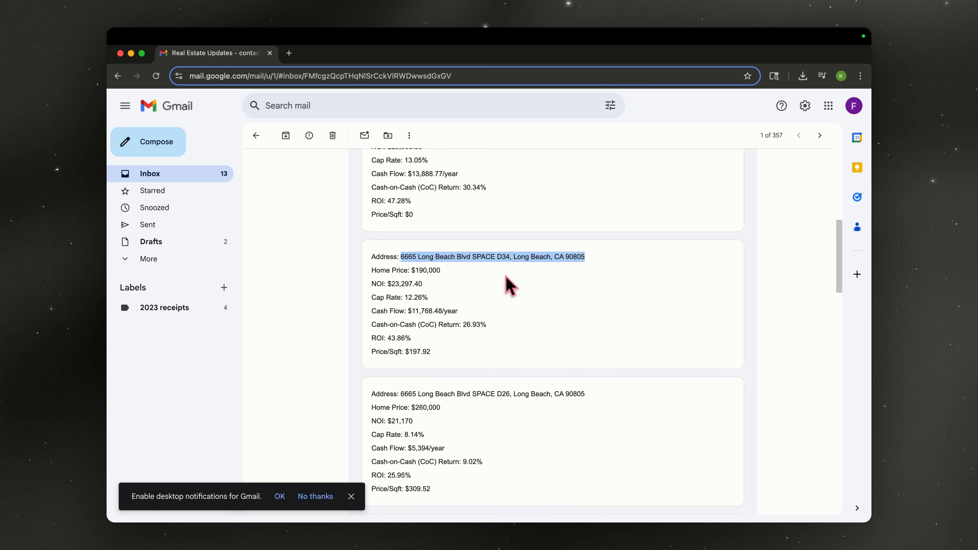
# - Search the copied listing address in a new browser tab
pyautogui.click(289, 52)
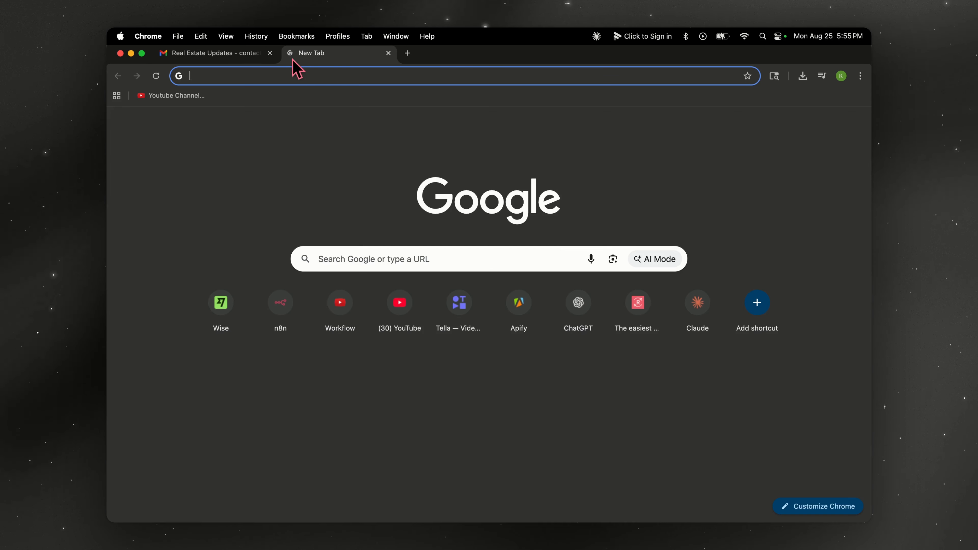
pyautogui.press('super+v')
pyautogui.press('Return')
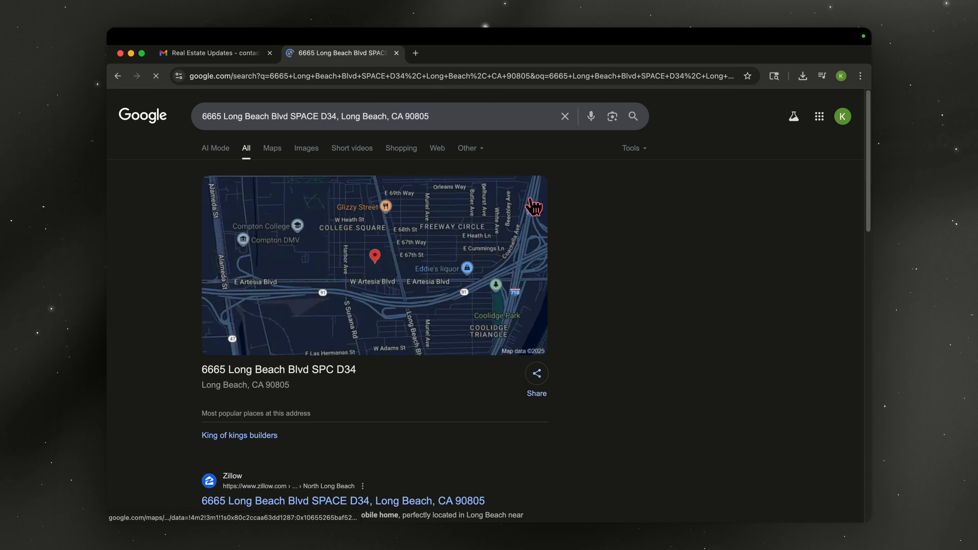
pyautogui.scroll(-6, 406, 270)
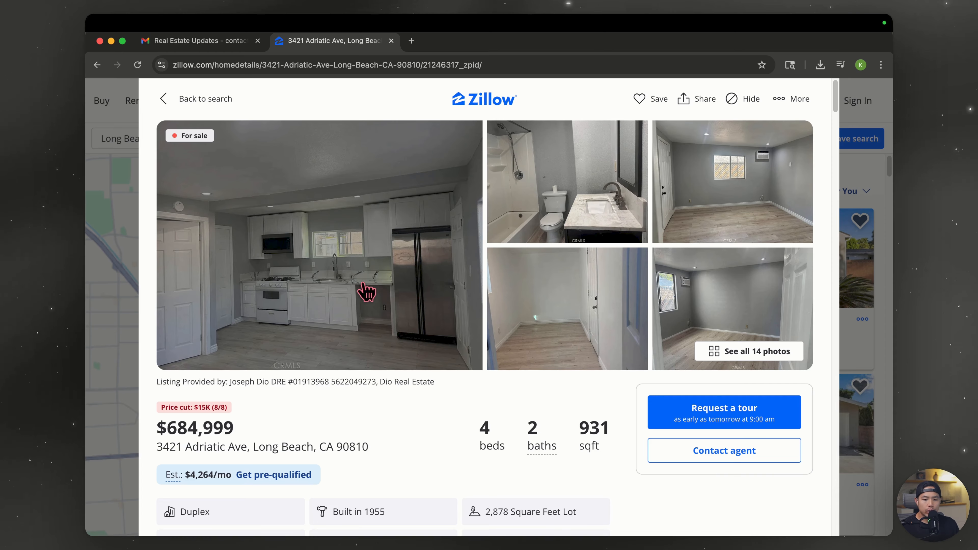
pyautogui.scroll(-12, 366, 293)
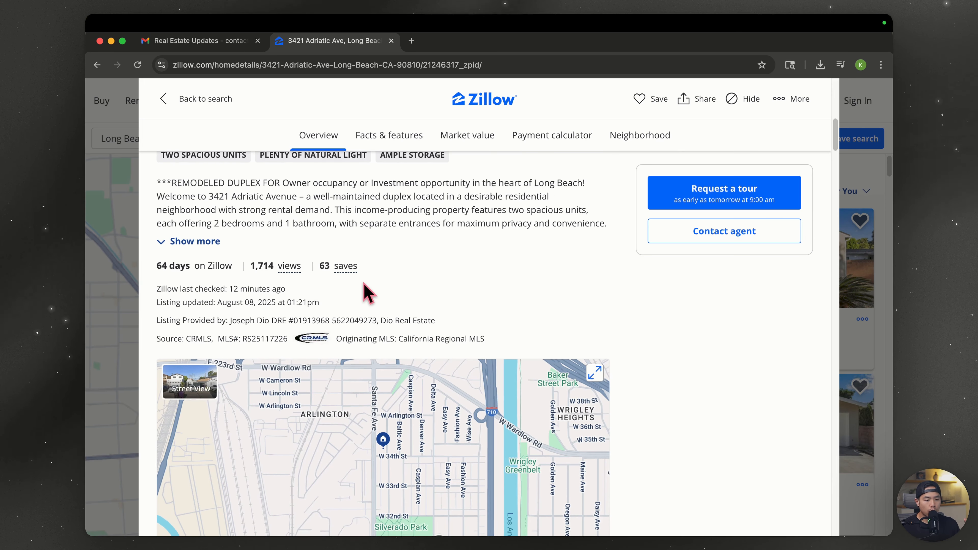
pyautogui.scroll(-3, 367, 292)
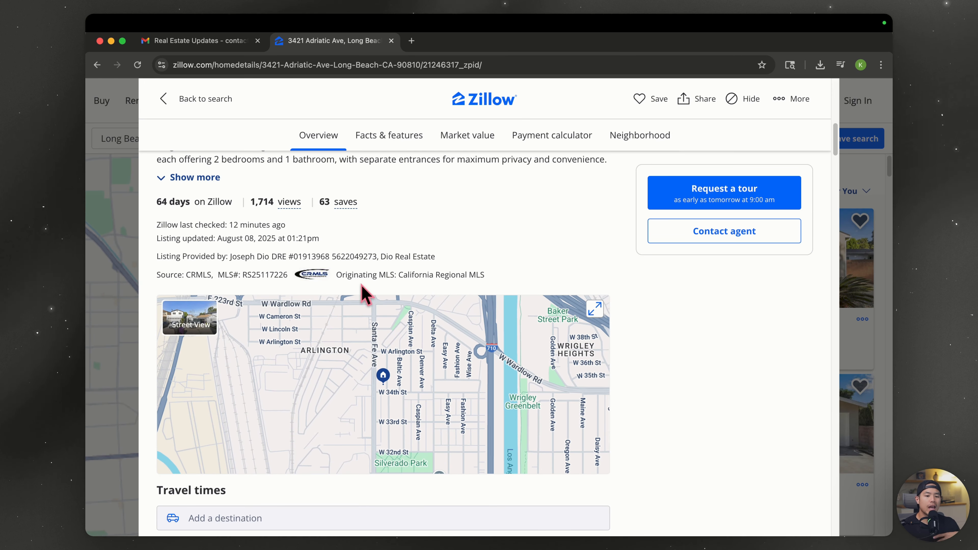
pyautogui.scroll(-3, 363, 292)
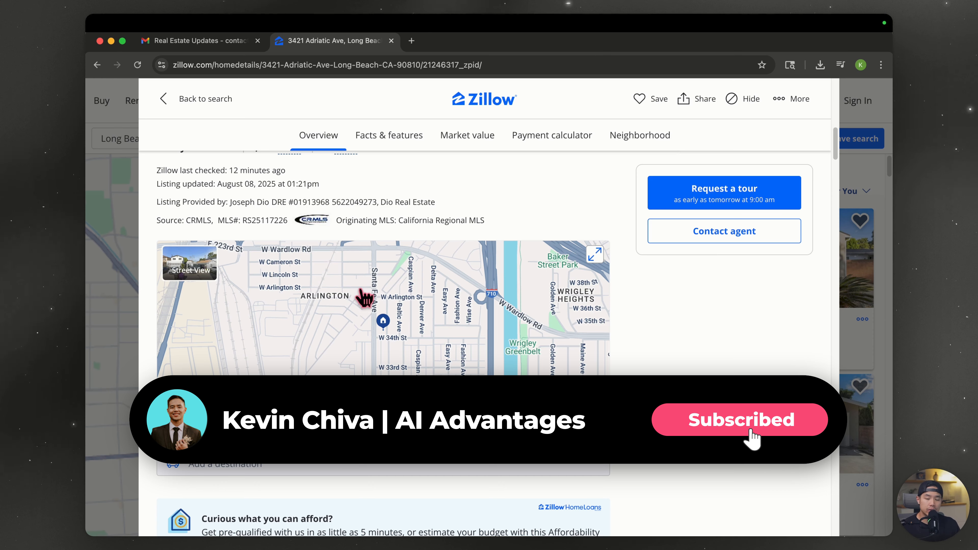
pyautogui.scroll(-6, 364, 296)
pyautogui.scroll(-9, 362, 298)
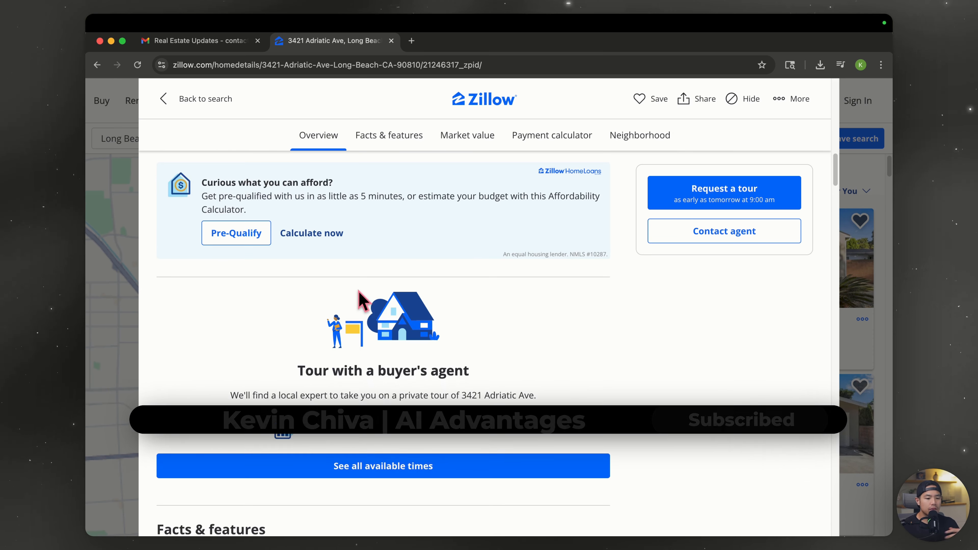
pyautogui.scroll(-6, 362, 298)
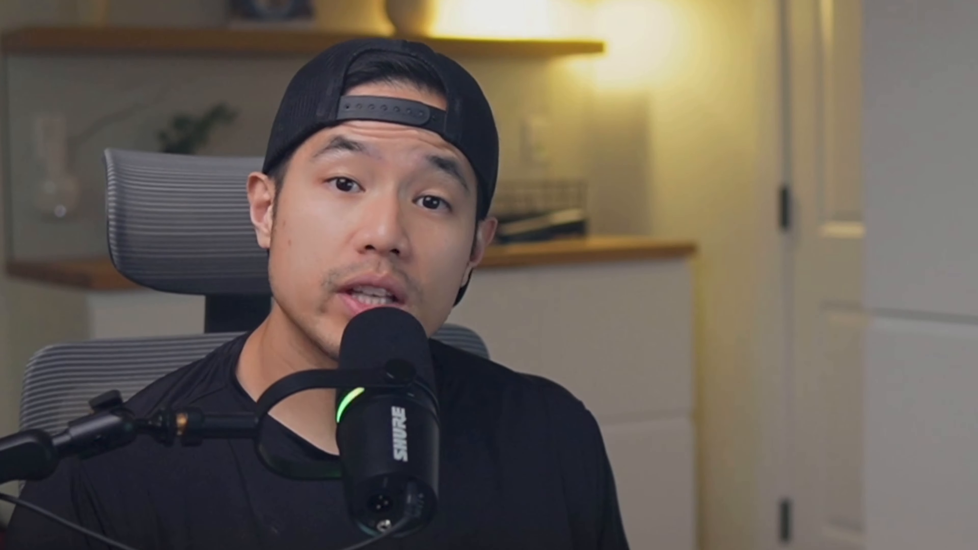